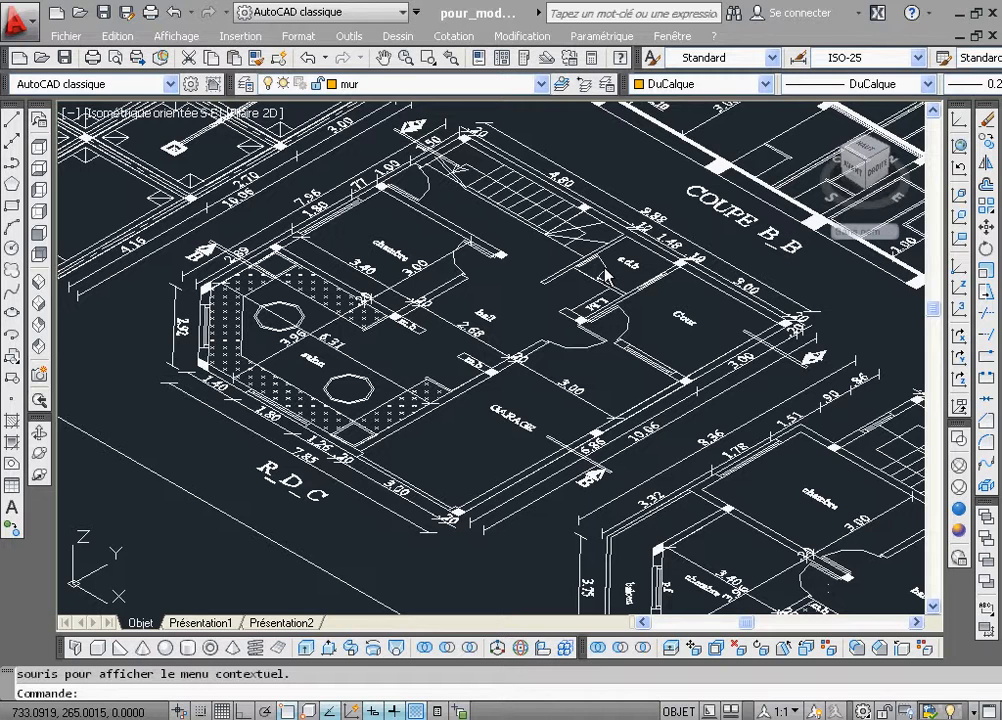
click(540, 14)
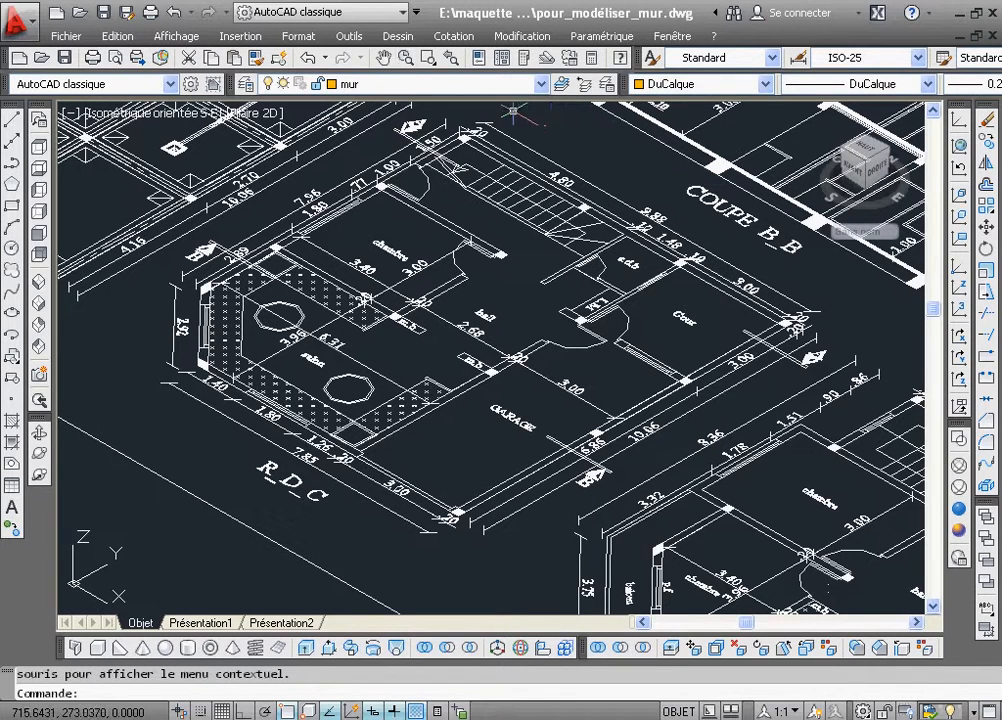
click(385, 65)
drag(355, 229, 378, 270)
right_click(467, 313)
click(480, 317)
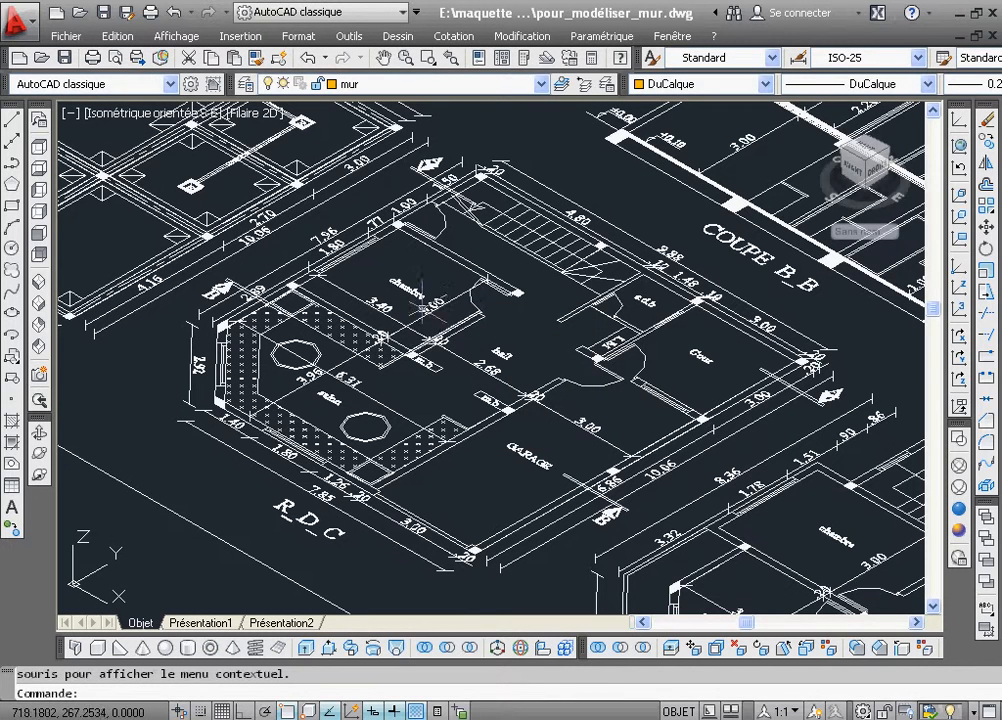
click(249, 86)
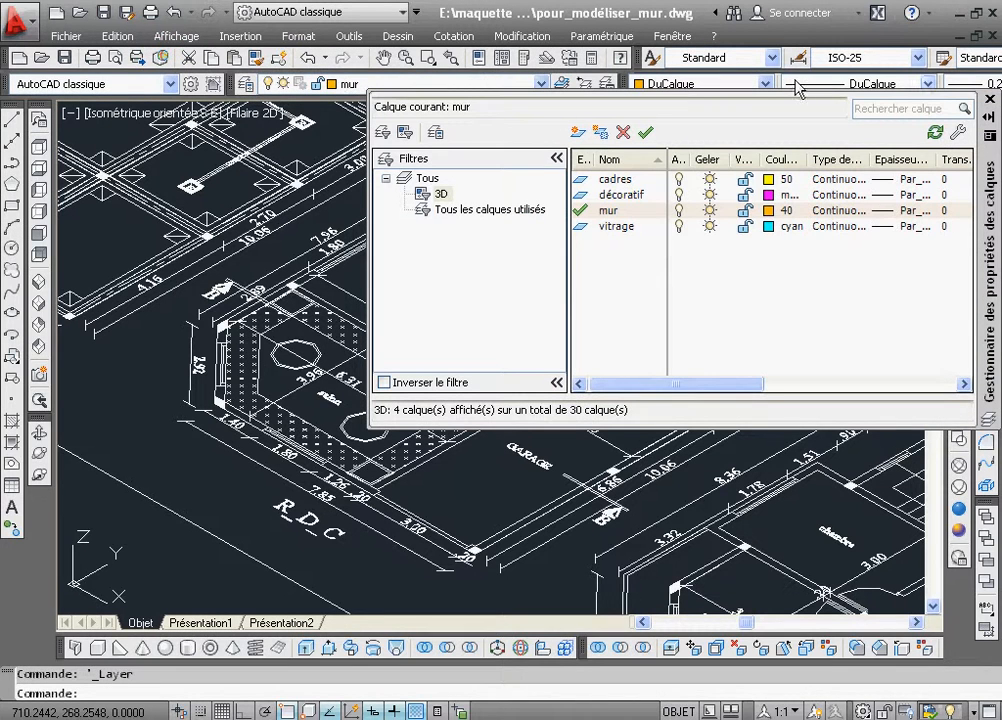
click(990, 101)
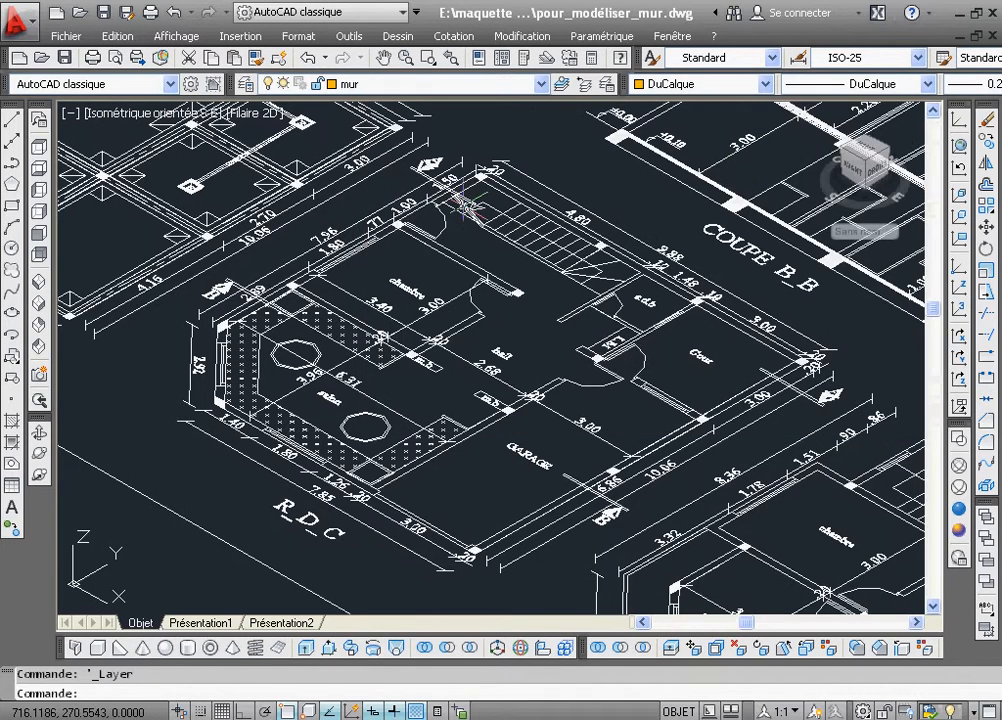
Create a new layer group filter named proje_calque_3D in the layer properties manager
click(245, 85)
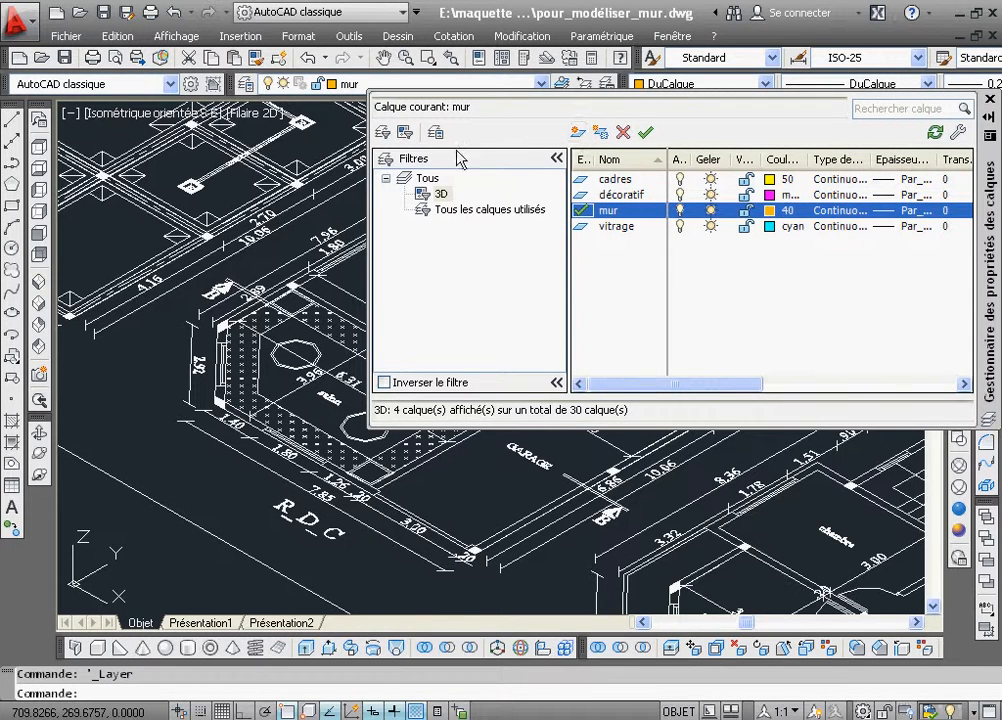
click(405, 132)
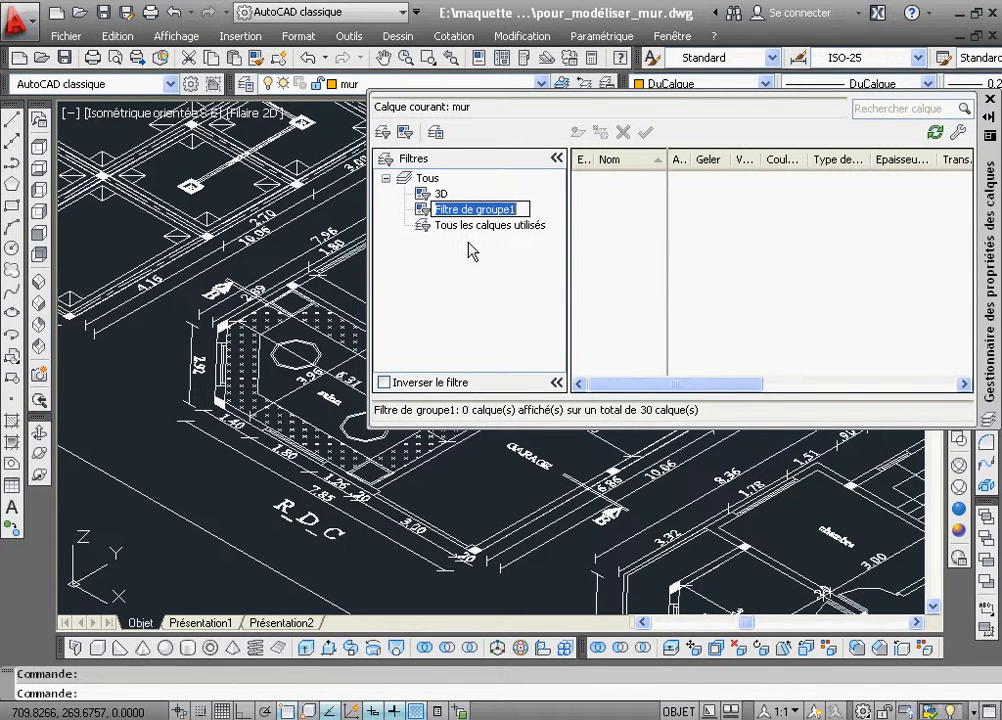
text(p)
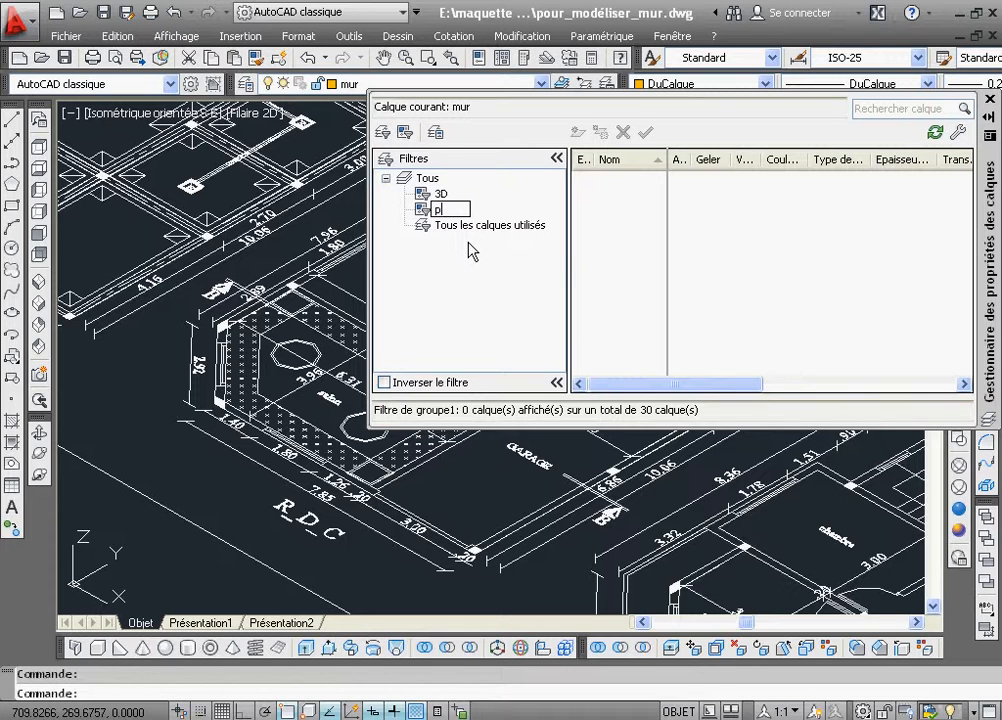
text(roje_calque)
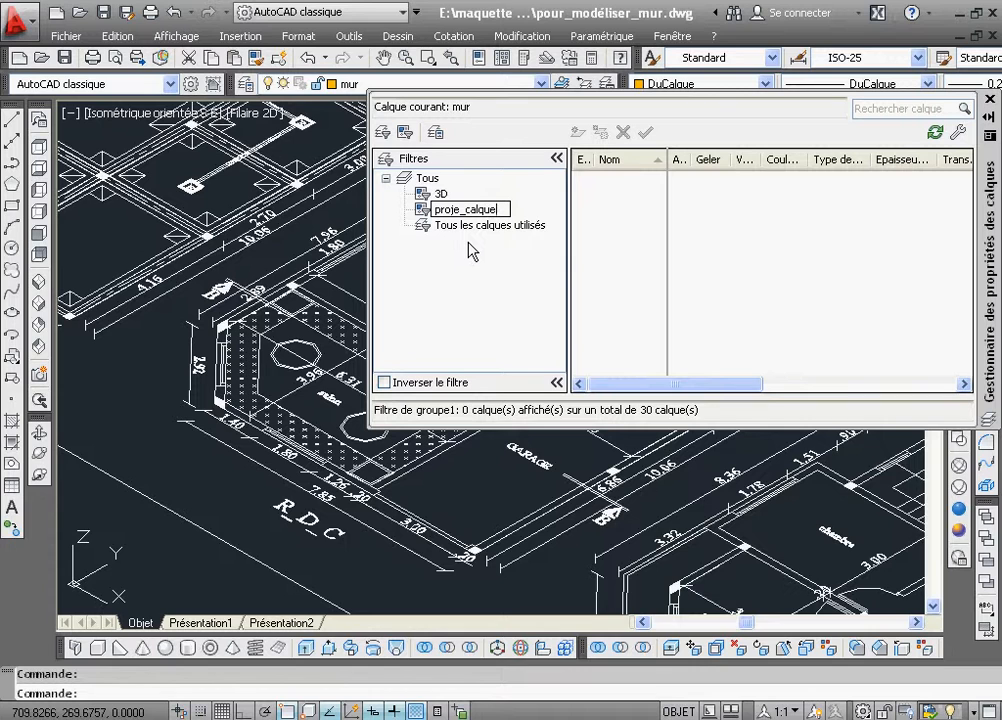
text(_3D)
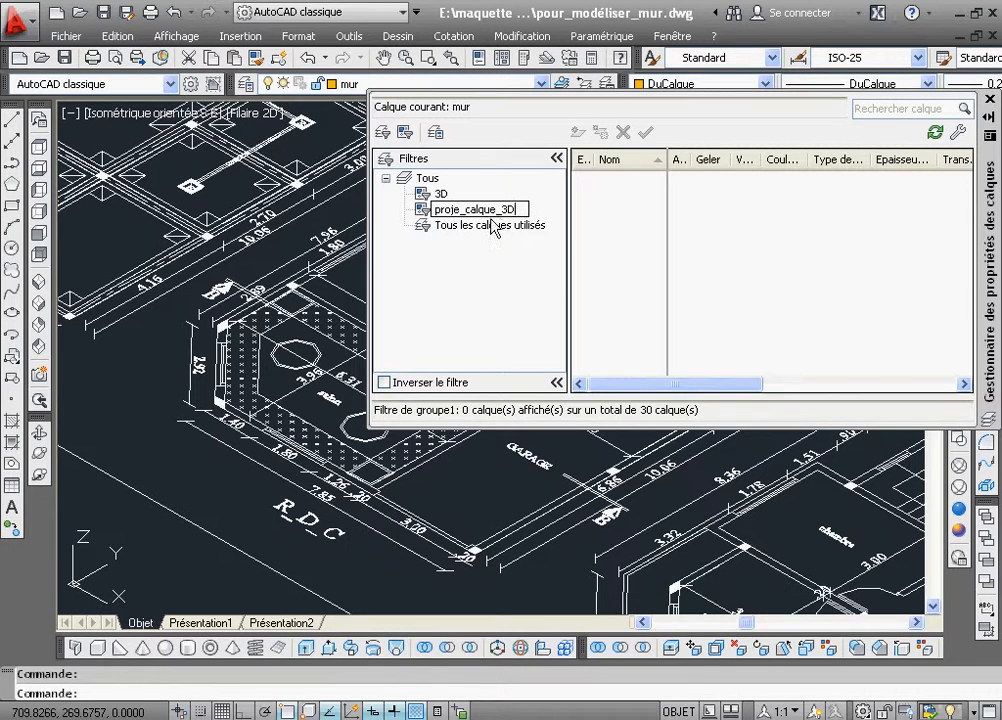
key(Return)
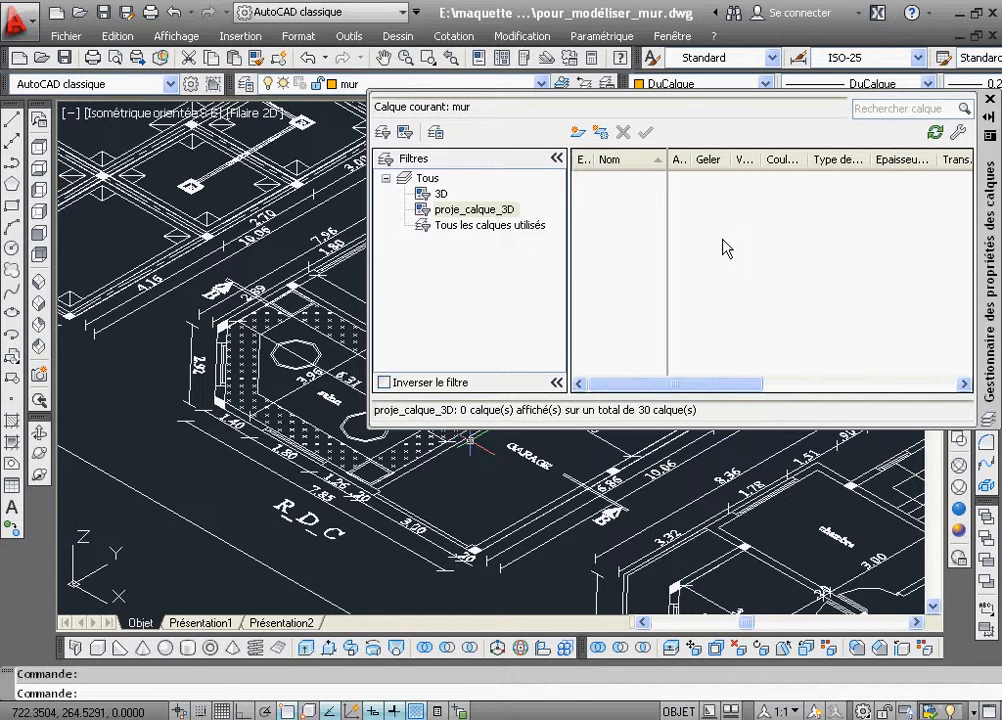
Add a layer named mur_3D to the proje_calque_3D filter and set its colour to index 41
click(578, 134)
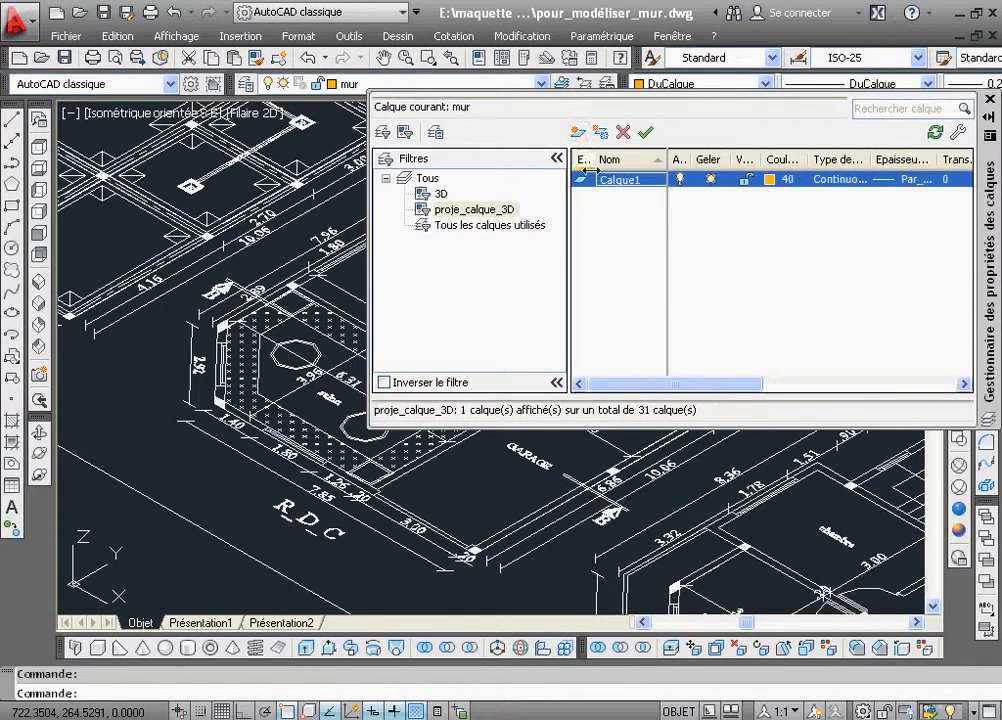
click(646, 181)
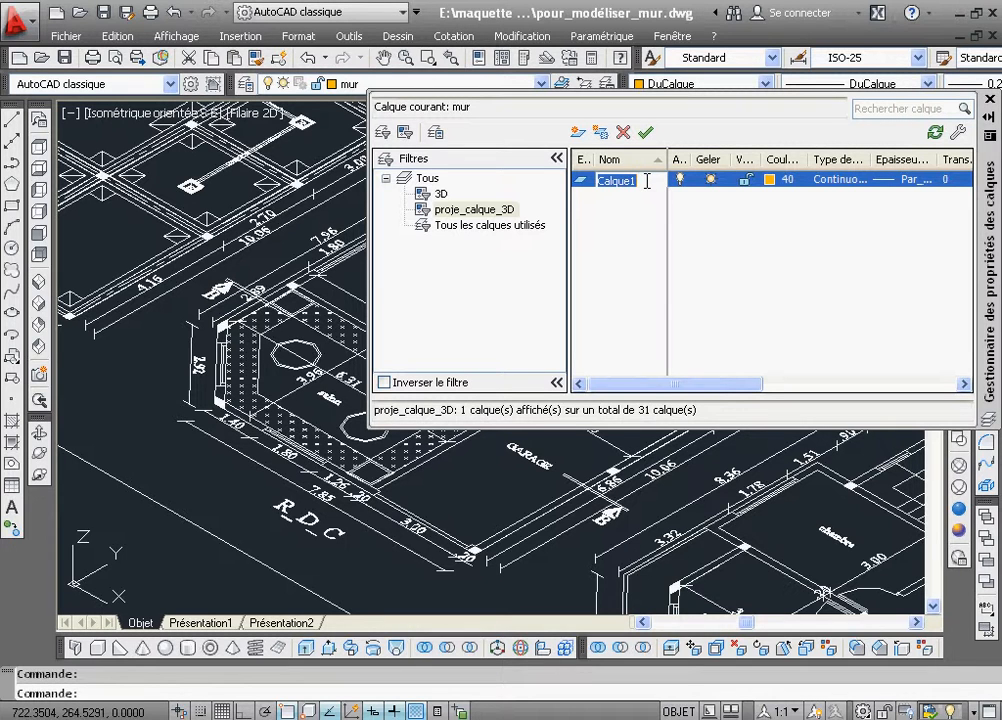
text(mur_3D)
click(775, 189)
click(775, 188)
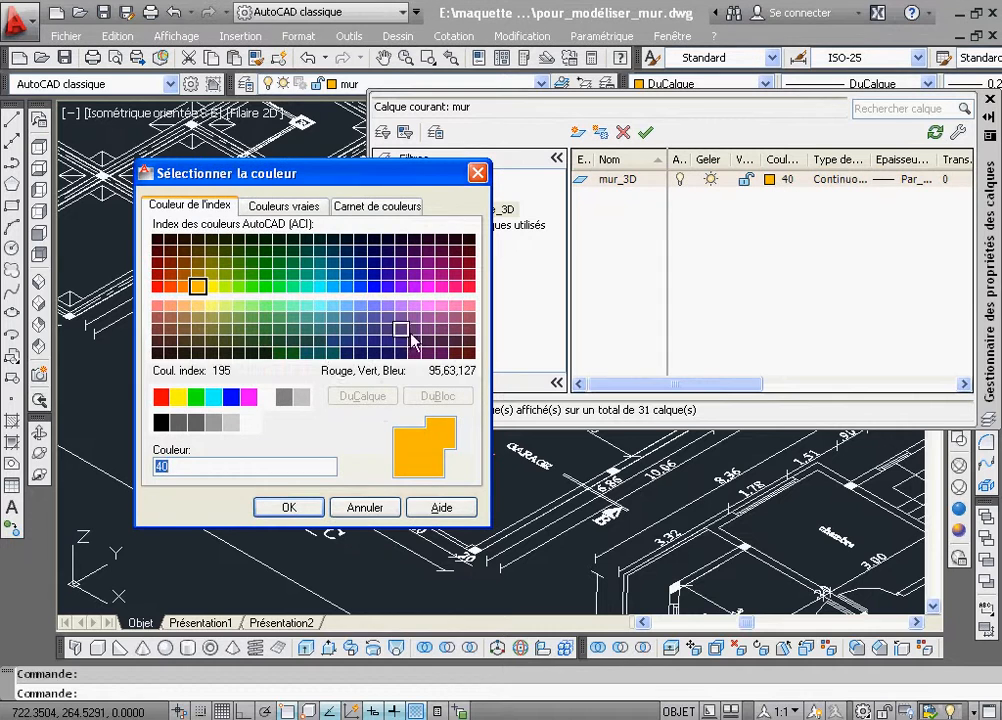
click(198, 306)
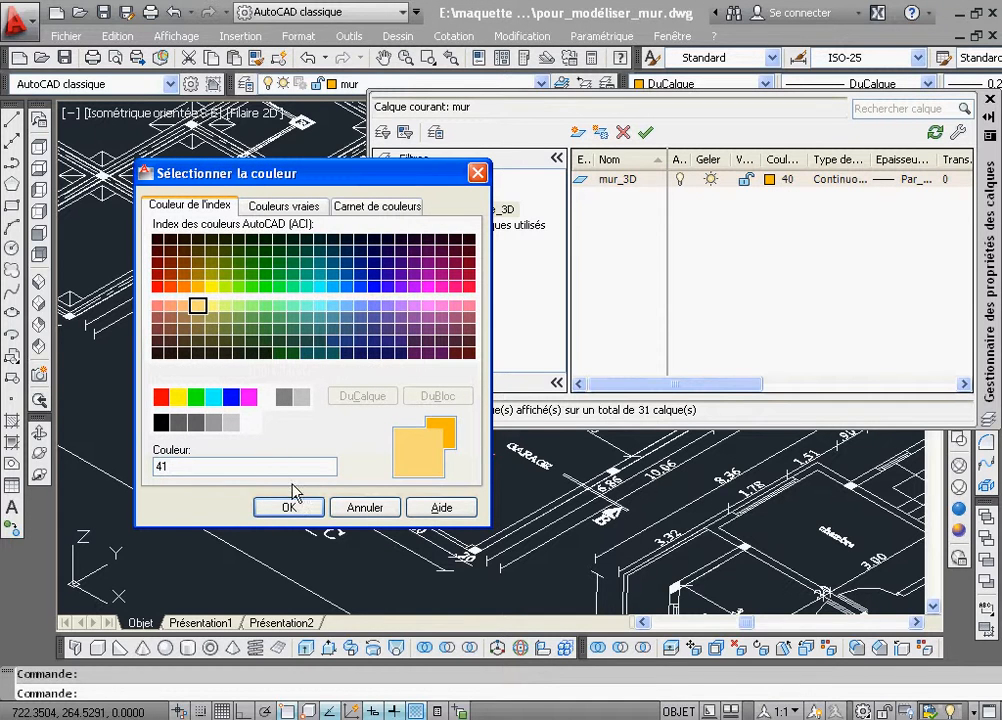
click(289, 507)
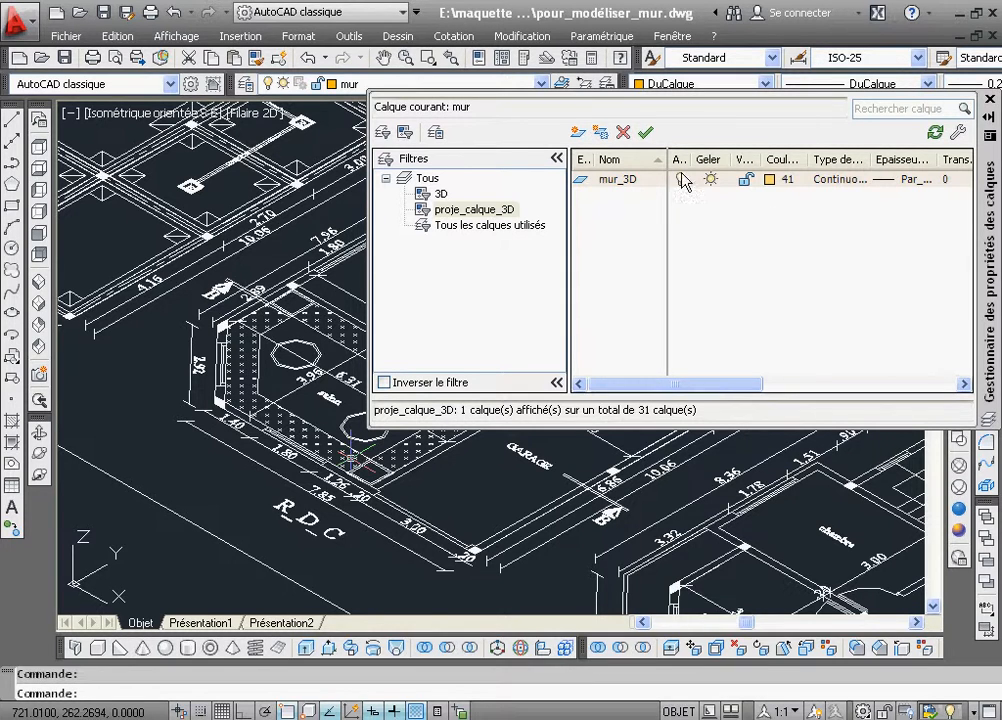
Add a layer named cadres_3D to the proje_calque_3D filter and set its colour to yellow (jaune)
click(578, 132)
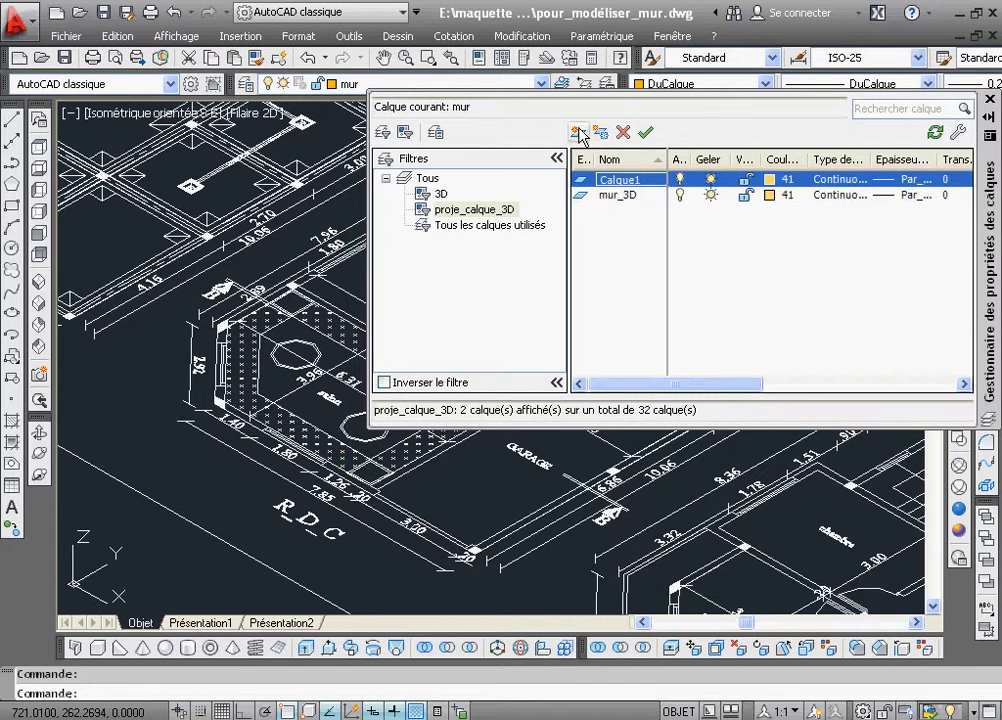
click(627, 182)
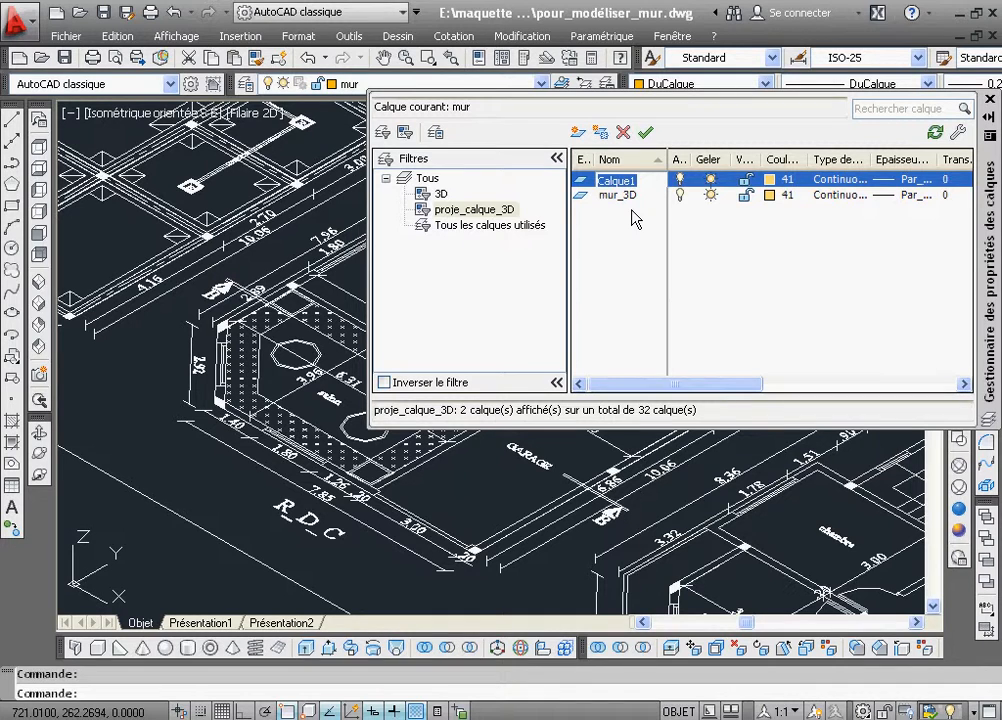
text(cadres_3D)
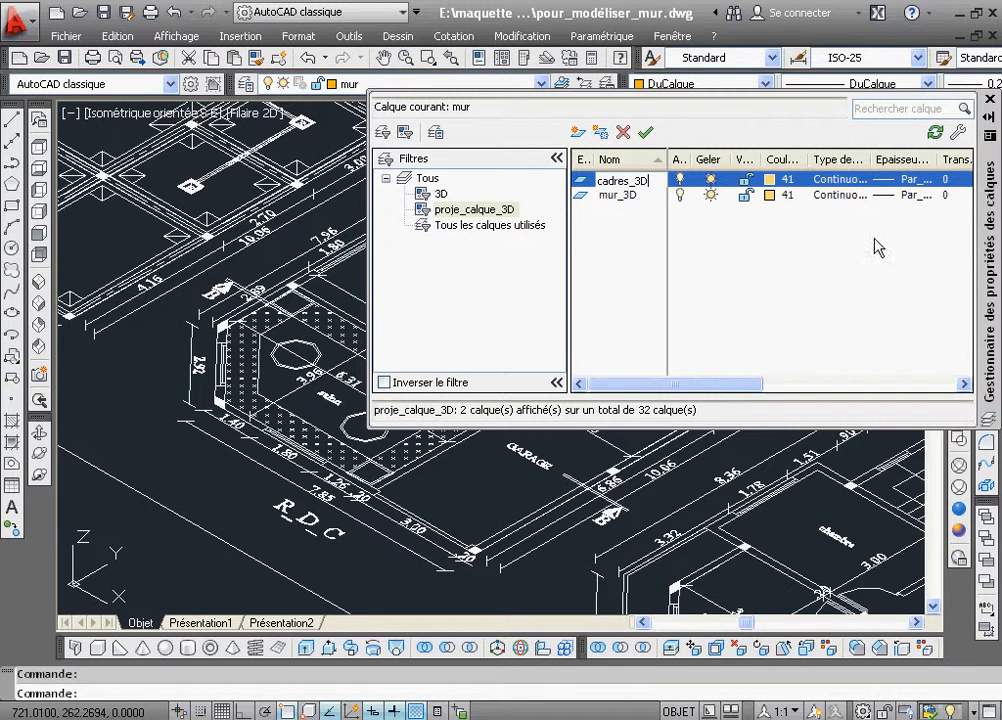
click(776, 182)
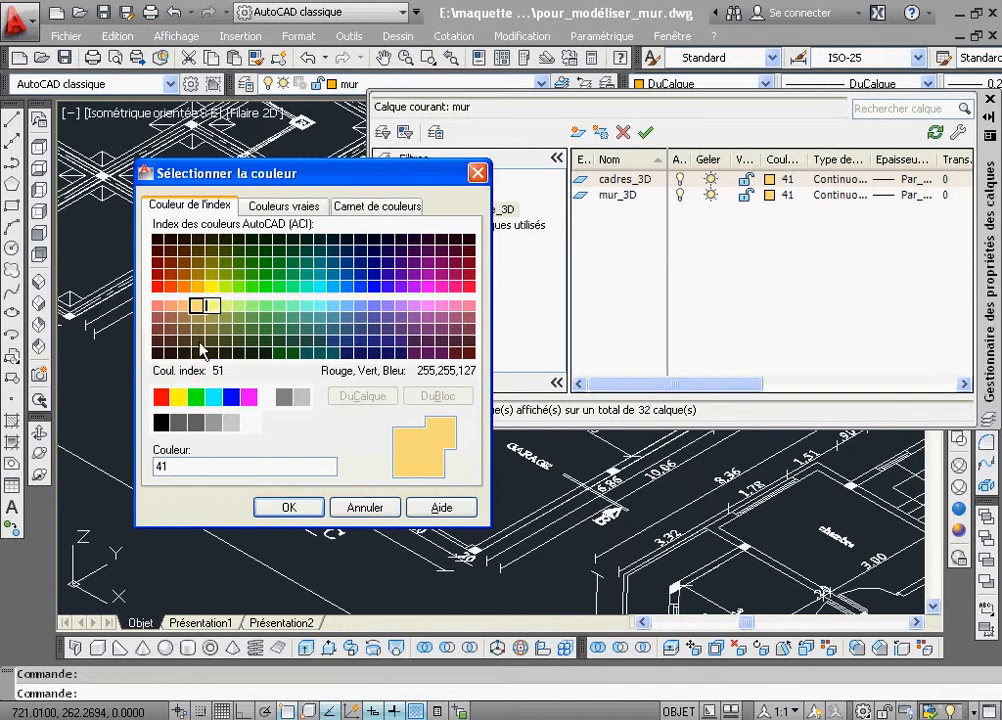
click(181, 398)
click(297, 502)
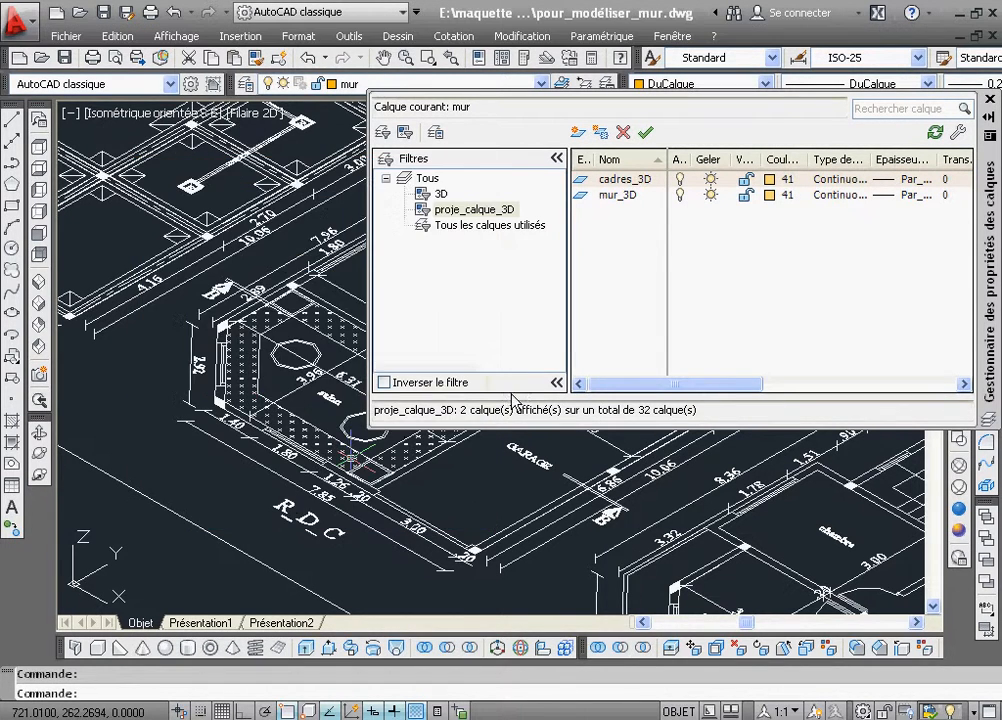
click(770, 195)
click(179, 397)
click(289, 508)
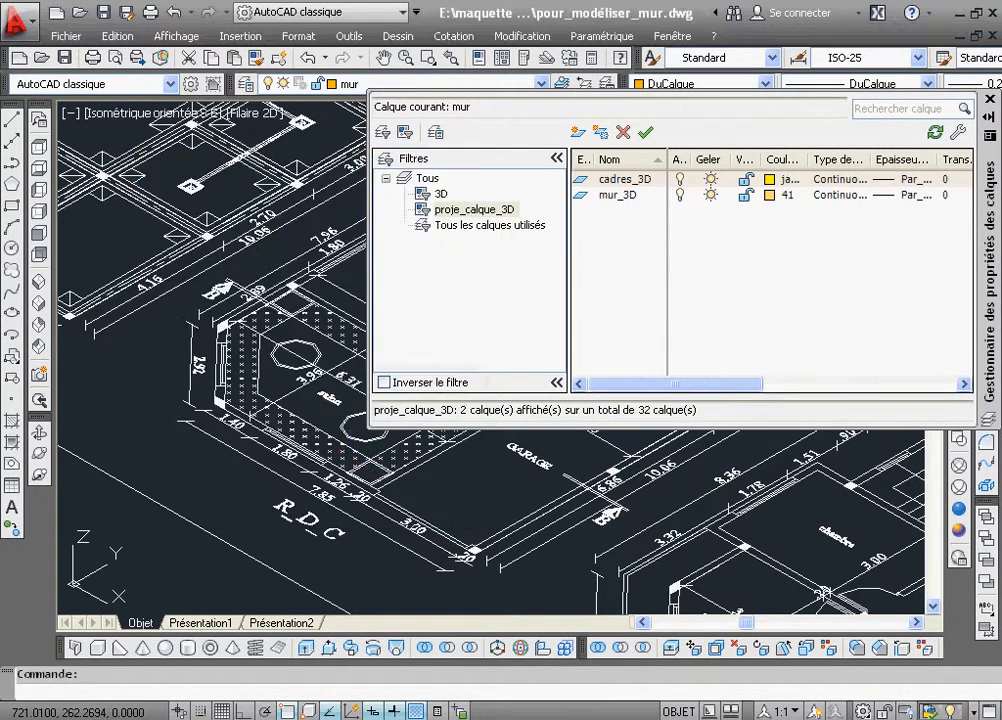
Add a layer named vitrage_3D to the proje_calque_3D filter and set its colour to cyan
click(578, 133)
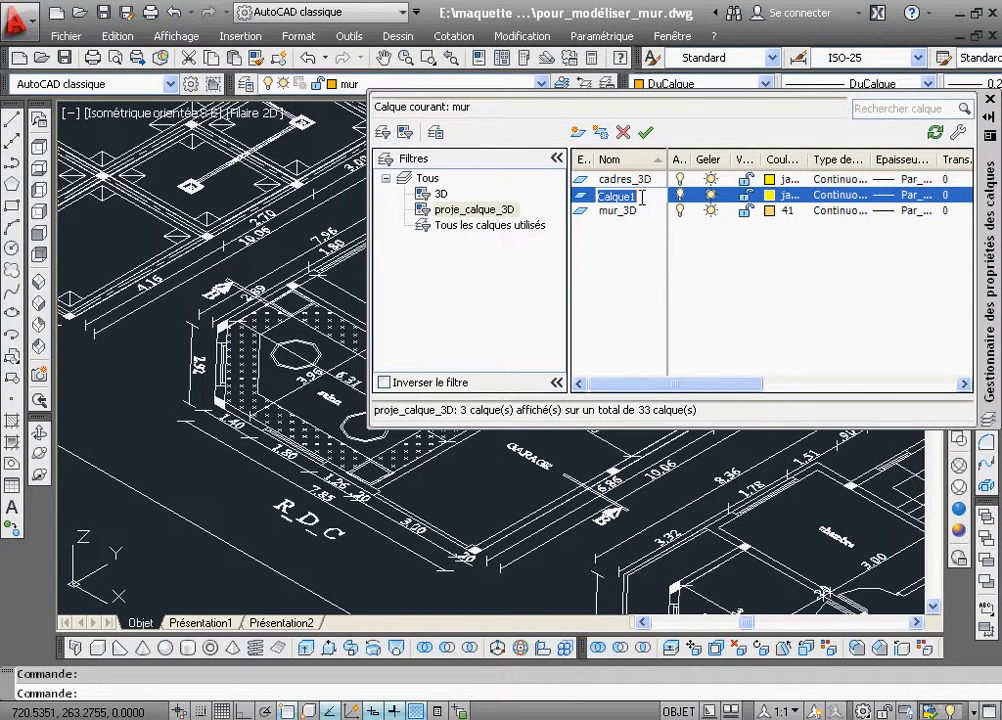
text(vitrage)
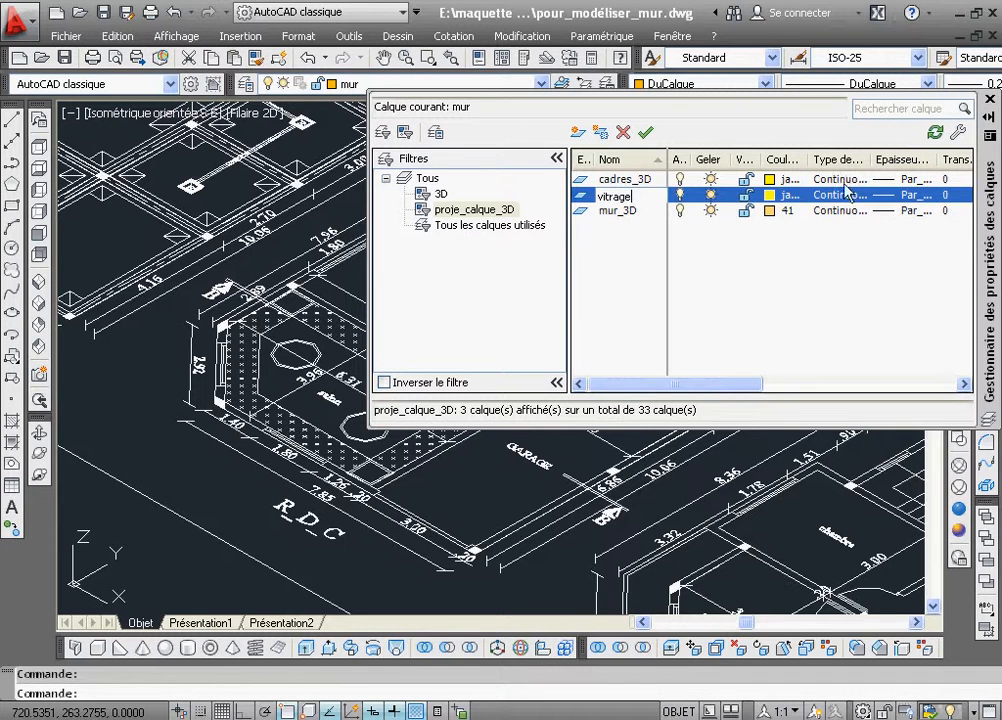
click(773, 196)
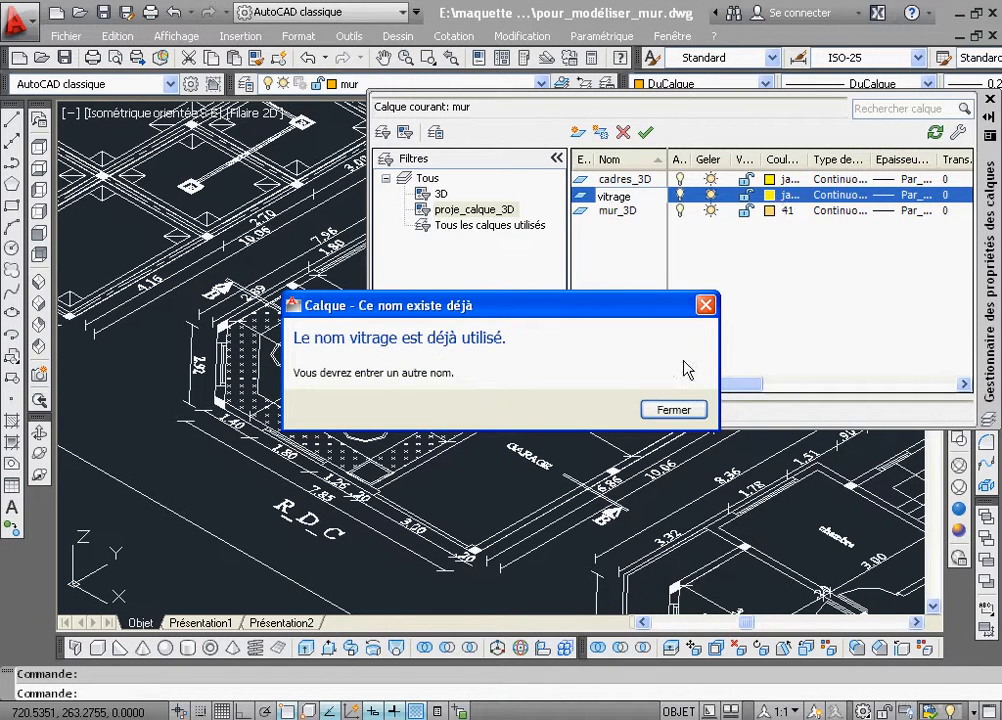
click(675, 410)
text(_3D)
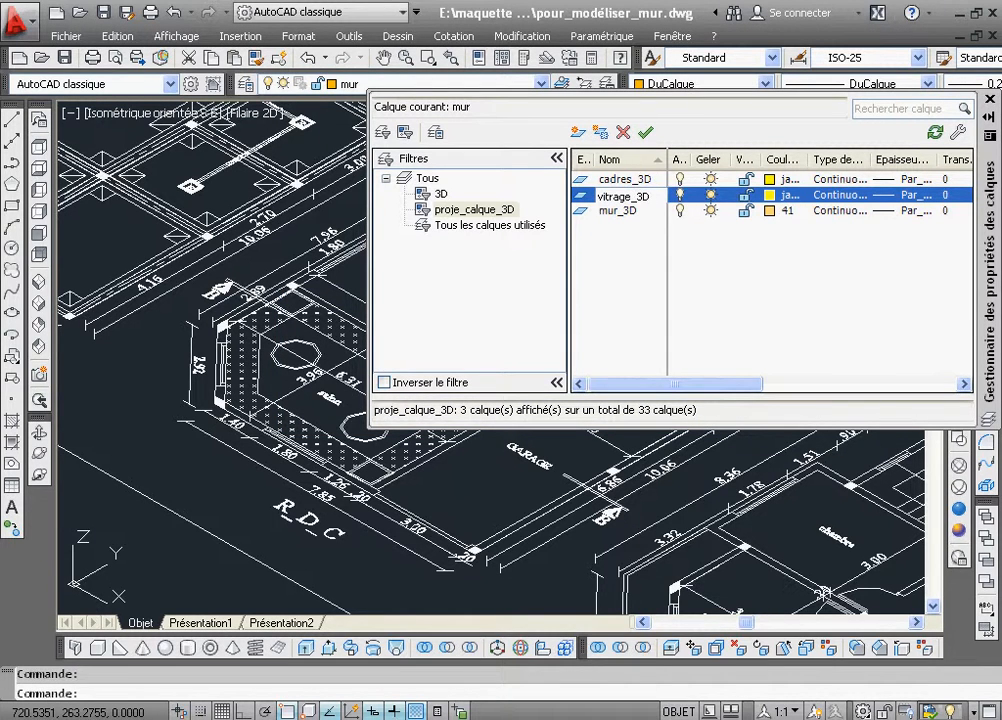
click(769, 196)
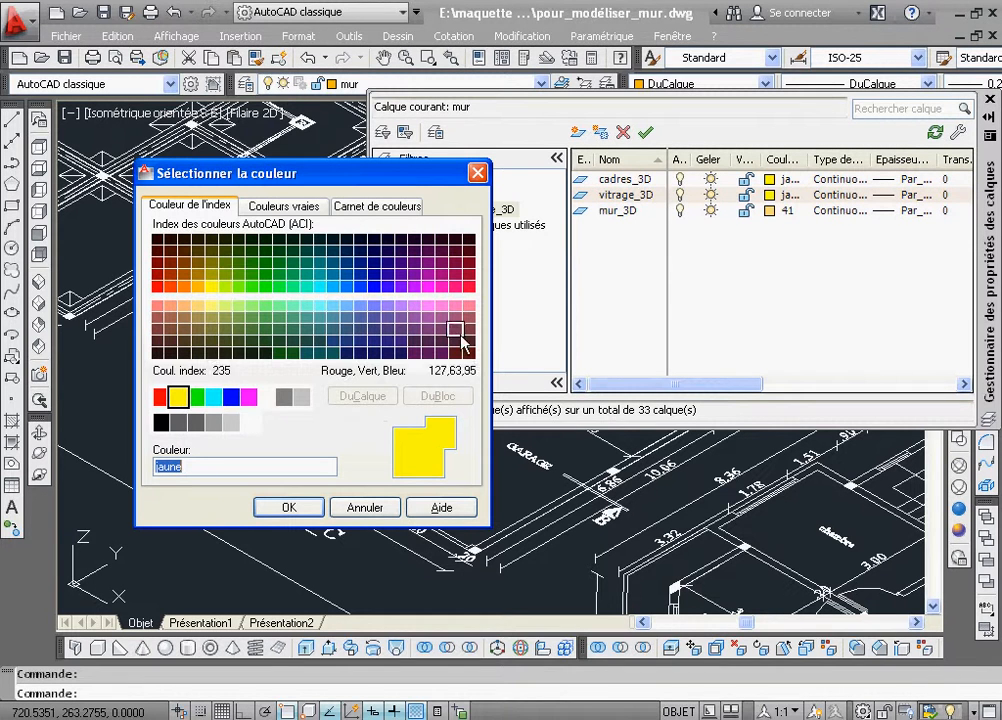
click(213, 397)
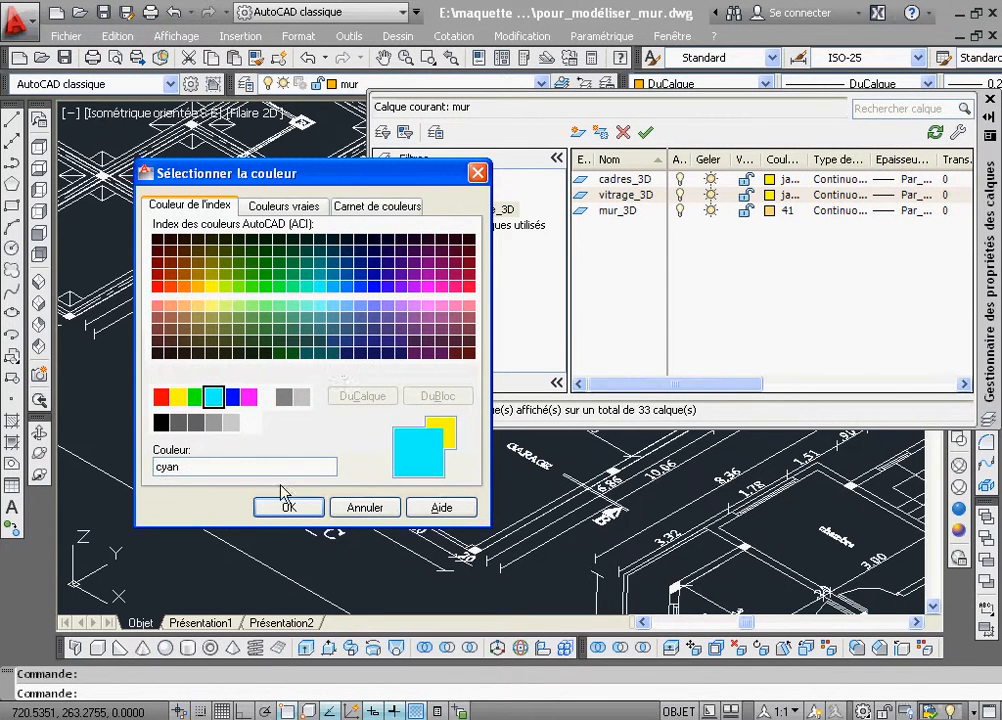
click(287, 506)
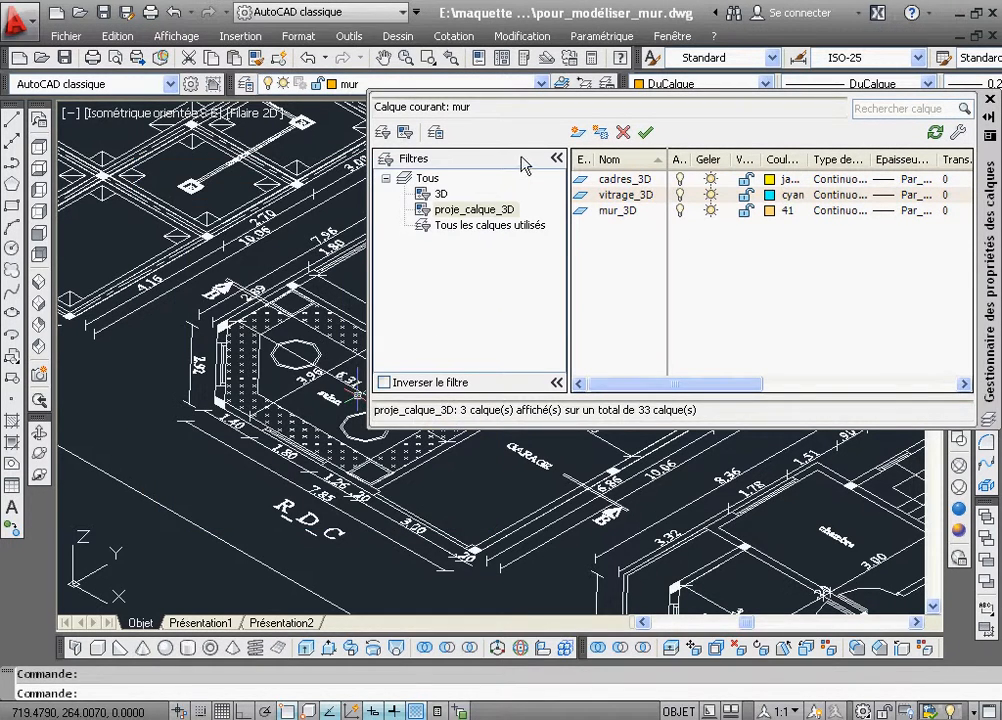
Add a layer named décoratif_3D to the proje_calque_3D filter and set its colour to red (rouge)
click(577, 133)
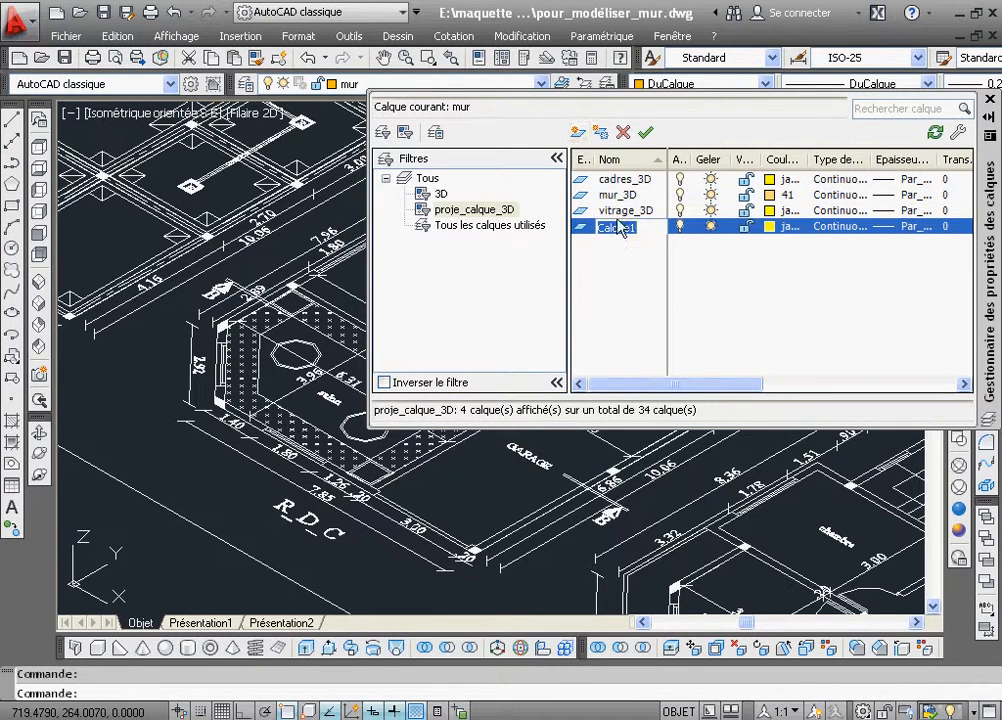
click(619, 254)
click(633, 228)
text(d)
key(Return)
key(Return)
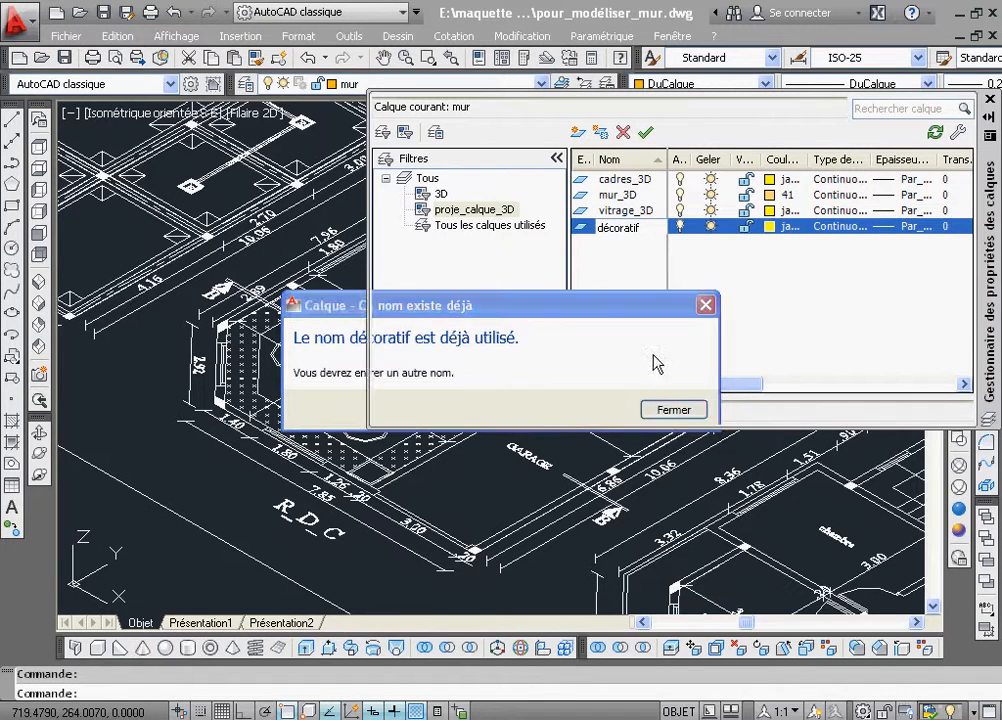
click(673, 410)
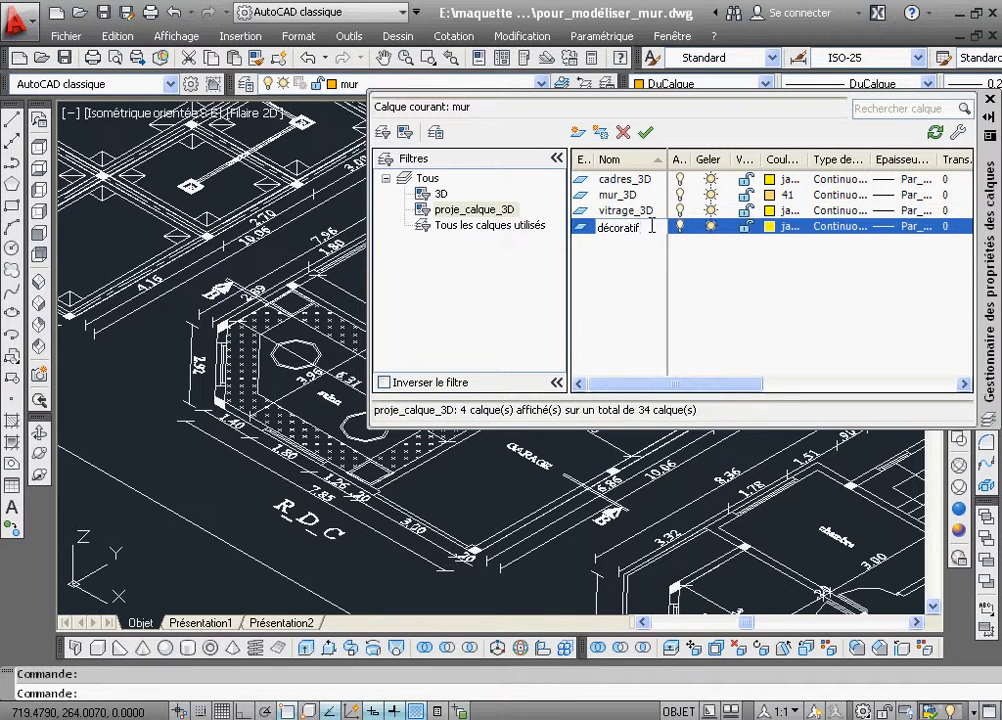
text(_3D)
click(768, 228)
click(768, 228)
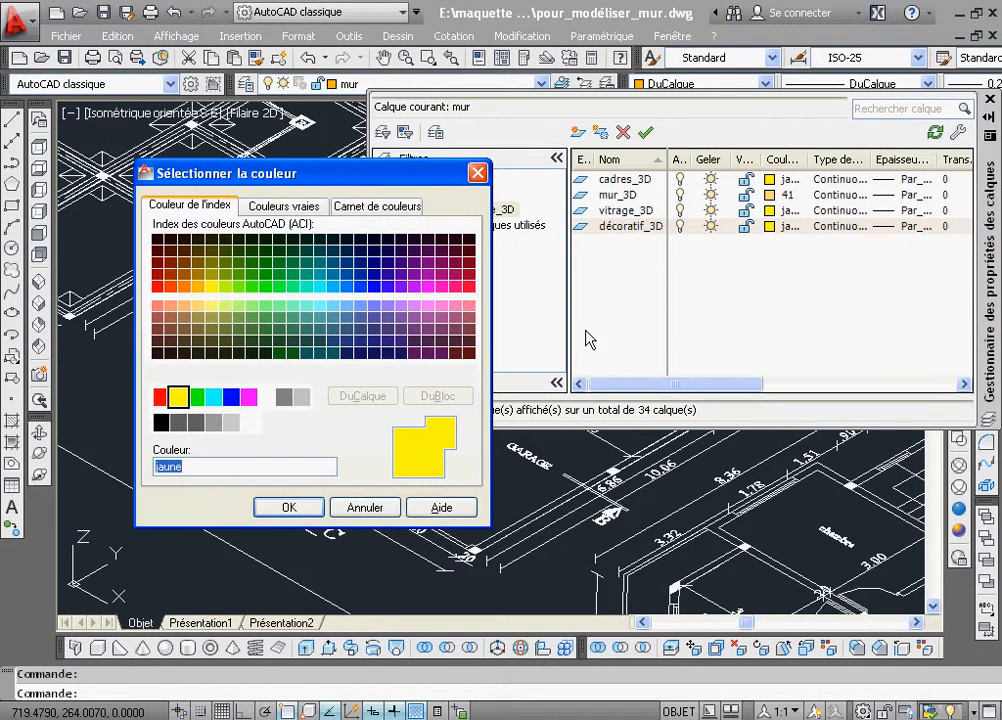
click(159, 398)
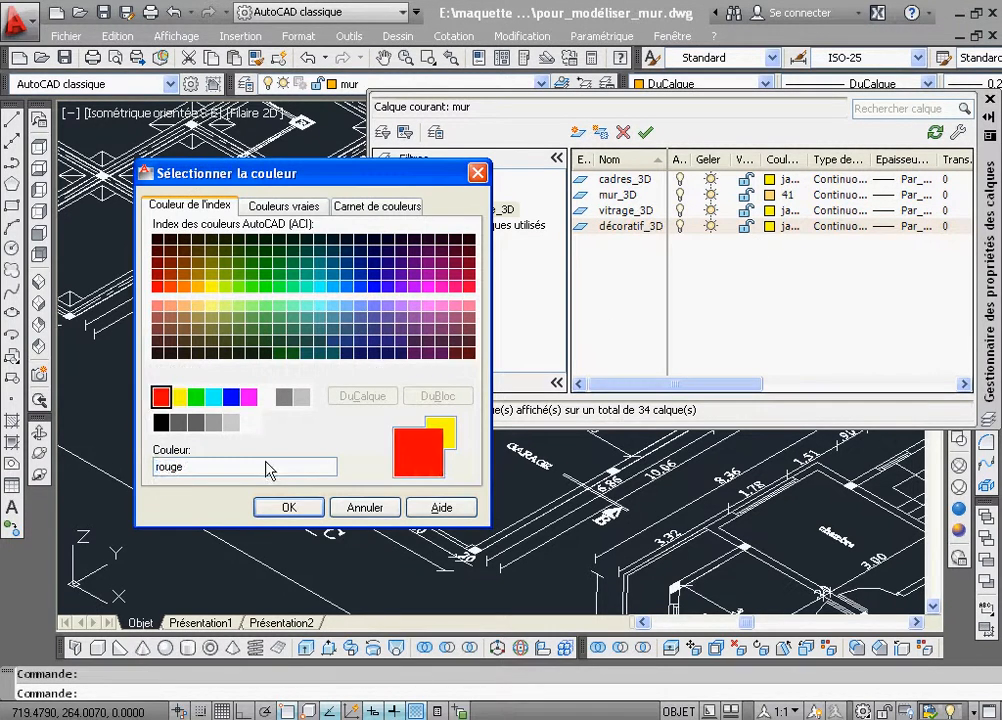
click(289, 507)
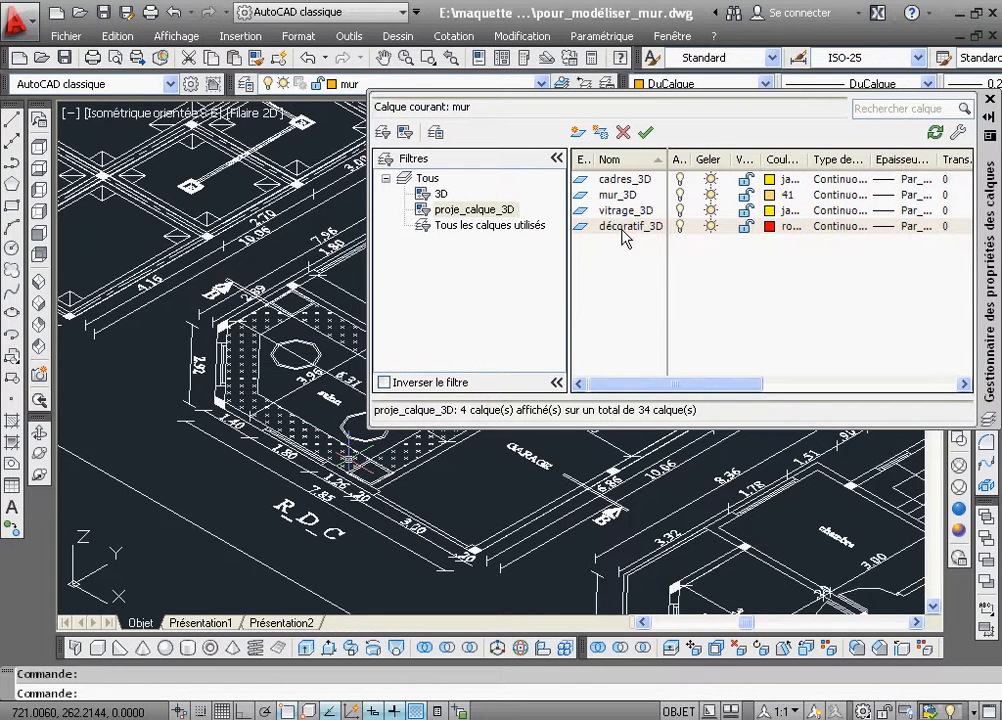
Change the colour of the vitrage_3D layer to cyan and close the layer properties manager
click(775, 210)
click(777, 211)
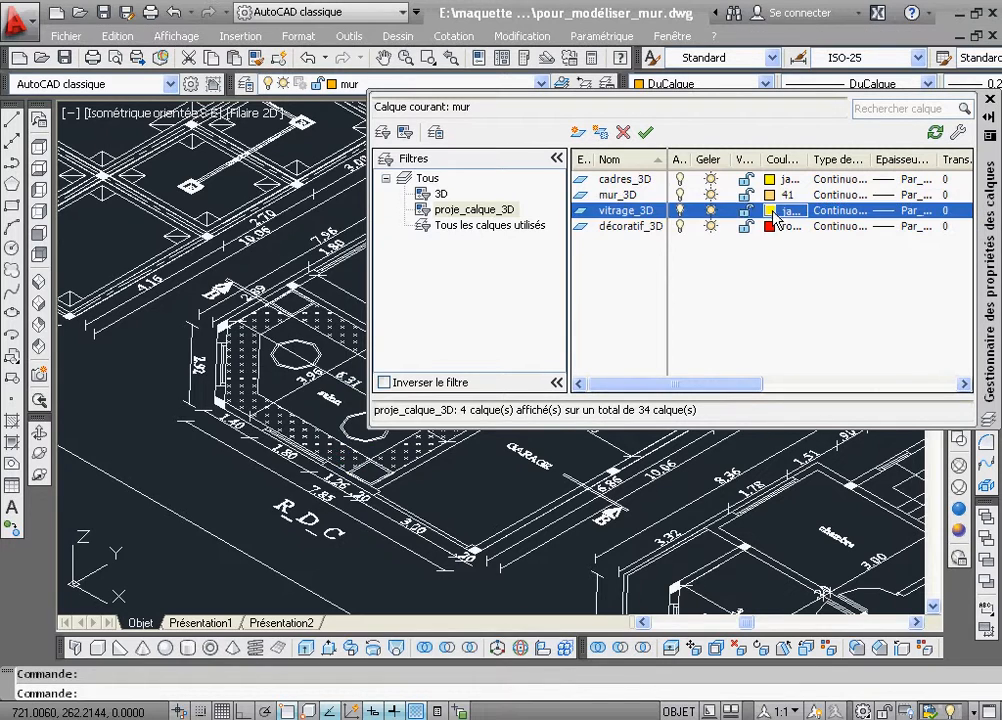
click(213, 396)
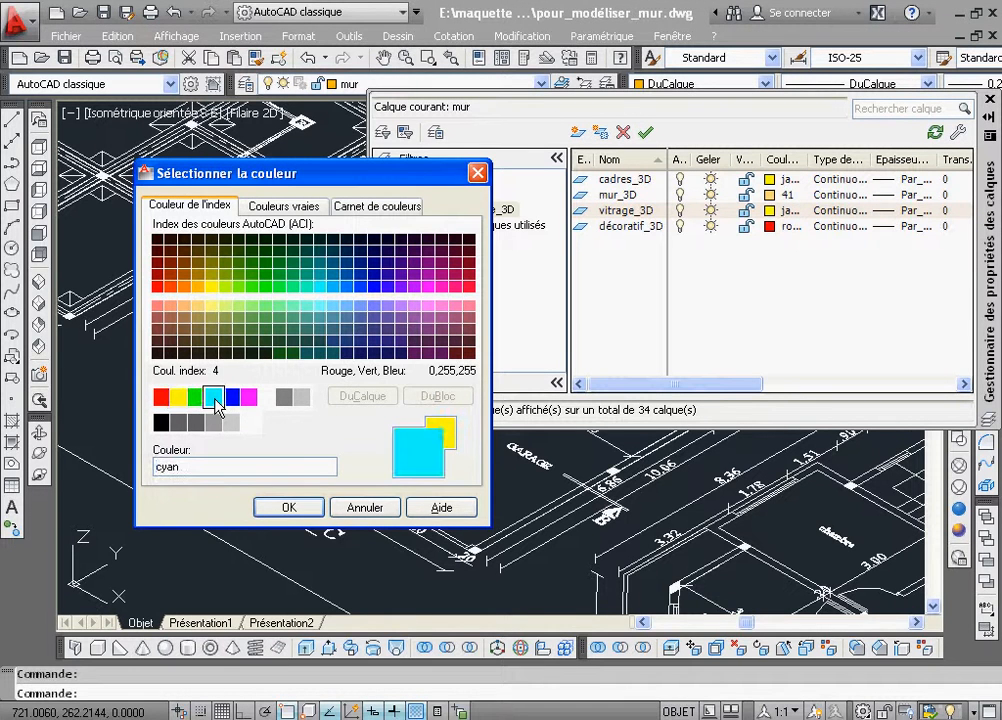
click(289, 507)
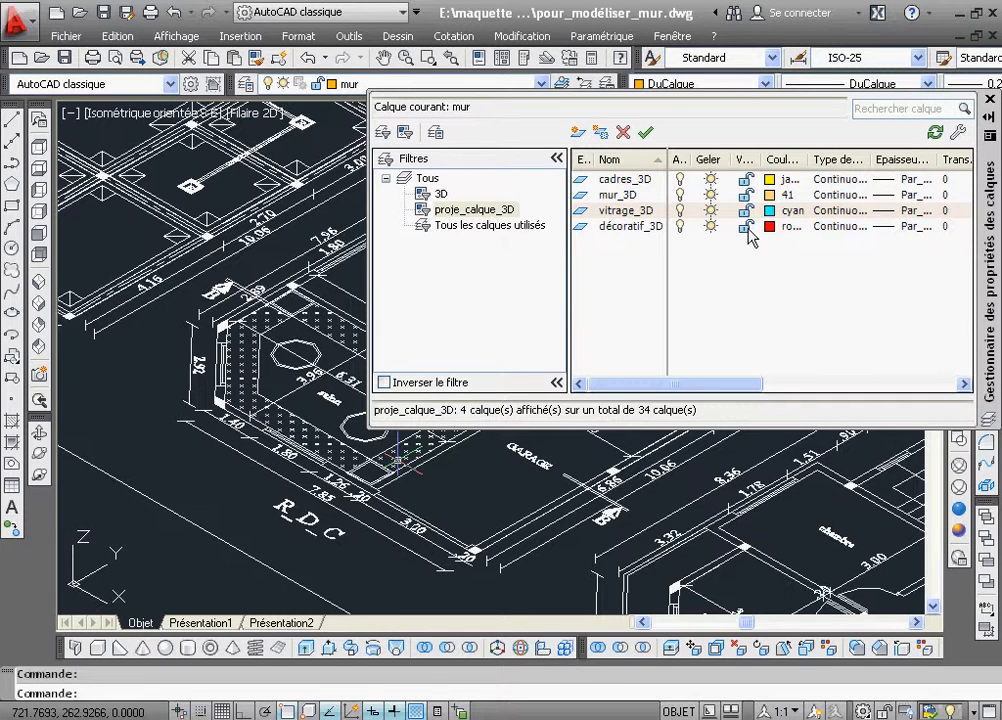
click(991, 102)
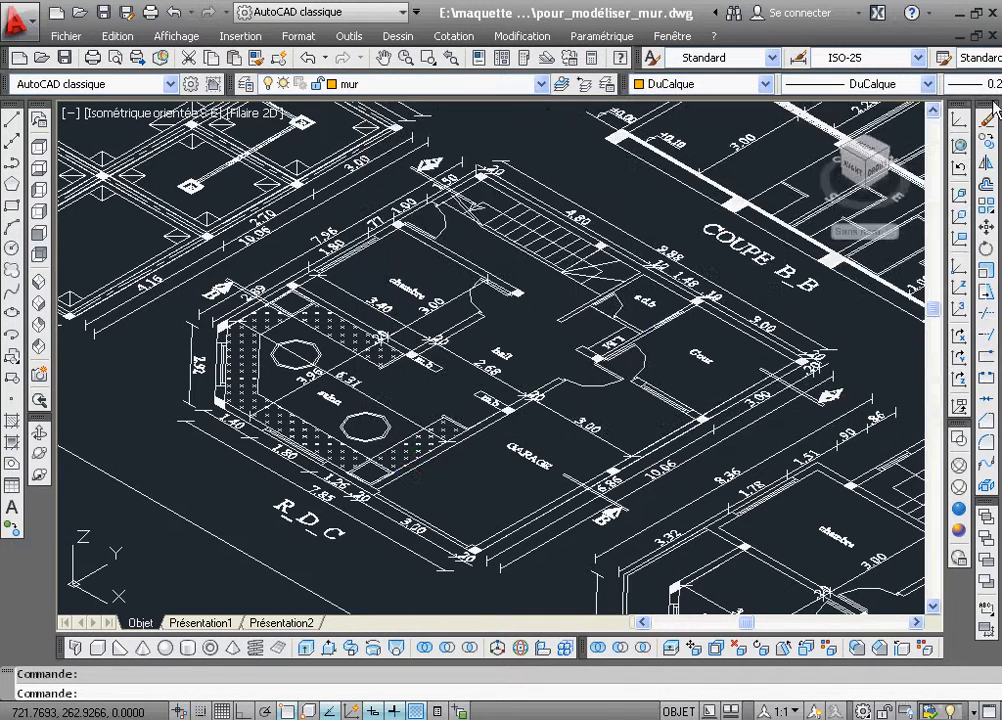
Examine the main façade drawing (FAÇADE PRINCIPALE), and bring the R_D_C floor plan back into view
click(381, 60)
mouse_move(473, 206)
mouse_down()
mouse_move(464, 285)
mouse_move(385, 498)
mouse_up()
drag(588, 245, 352, 191)
mouse_move(681, 499)
mouse_down()
mouse_move(591, 449)
mouse_move(362, 272)
mouse_up()
drag(557, 324, 393, 243)
right_click(394, 243)
click(427, 254)
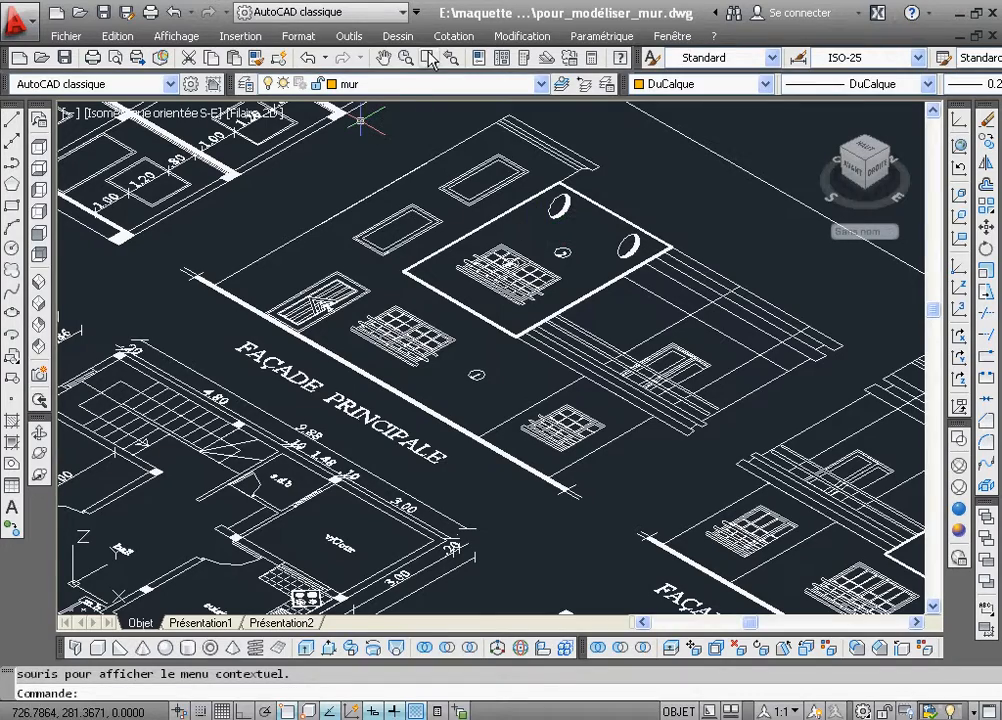
click(386, 64)
mouse_move(358, 241)
mouse_down()
mouse_move(510, 201)
mouse_move(656, 212)
mouse_up()
drag(287, 354, 474, 354)
mouse_move(316, 345)
mouse_down()
mouse_move(713, 494)
mouse_move(517, 450)
mouse_move(570, 430)
mouse_move(665, 436)
mouse_up()
mouse_move(569, 335)
mouse_down()
mouse_move(660, 411)
mouse_move(621, 372)
mouse_move(622, 359)
mouse_up()
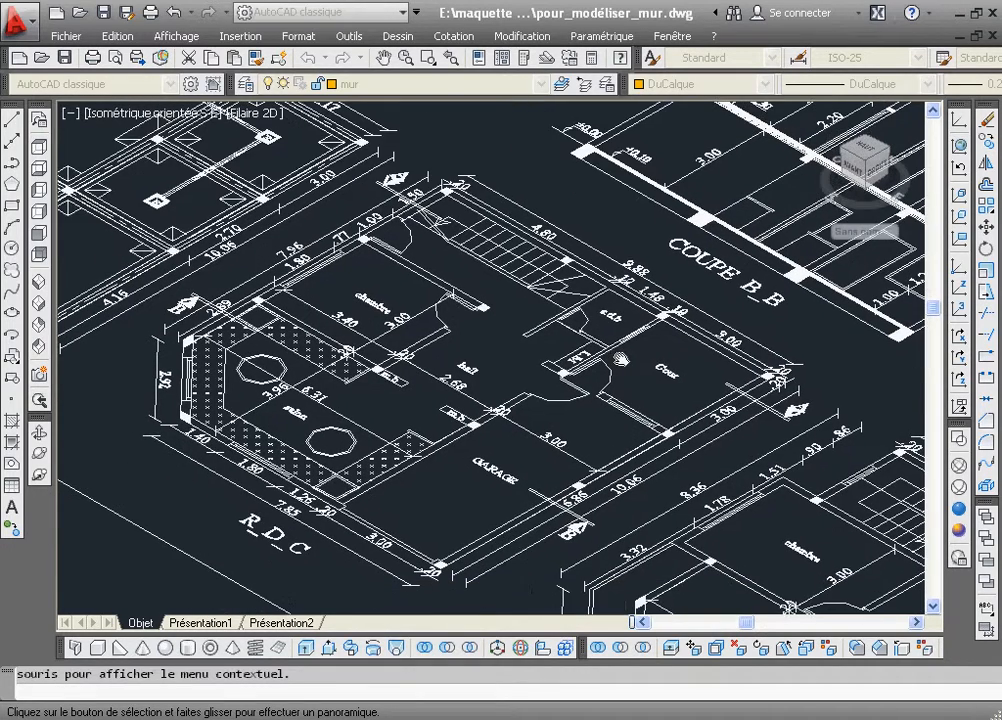
right_click(622, 362)
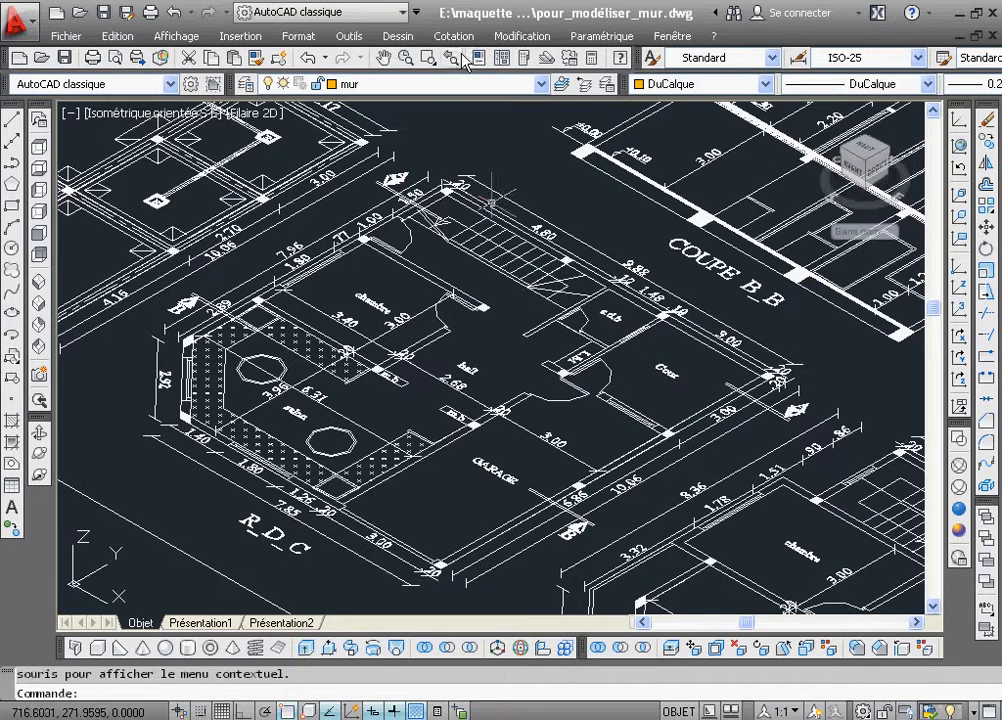
Make mur_3D the current layer and trace a closed polyline around the angled corner wall beside the 1.40 dimension of the R_D_C plan
click(541, 86)
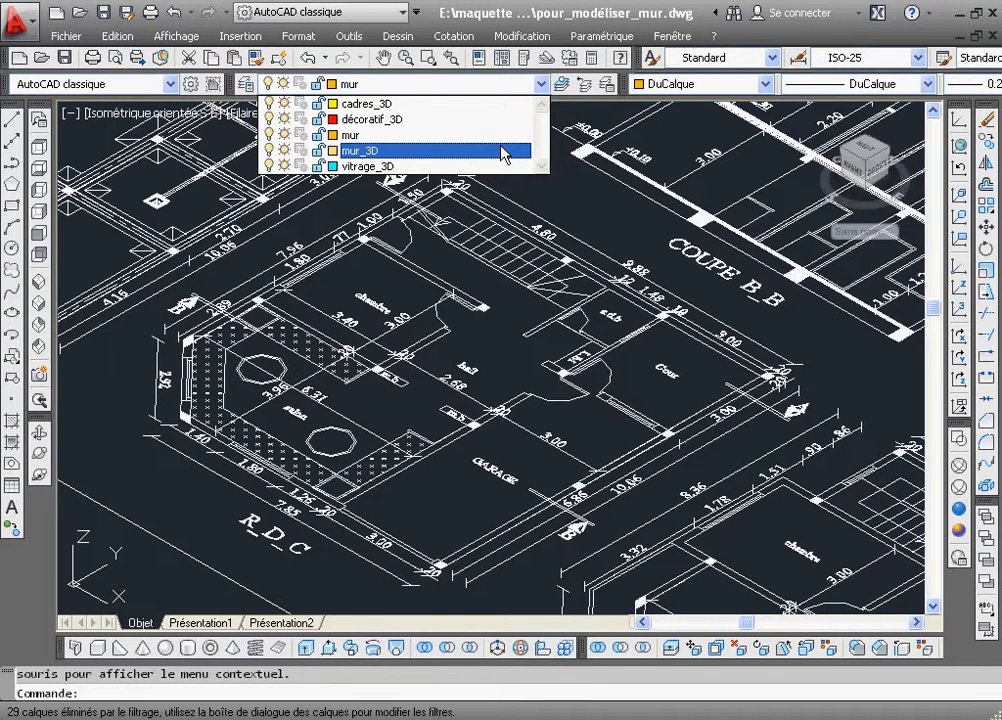
click(502, 153)
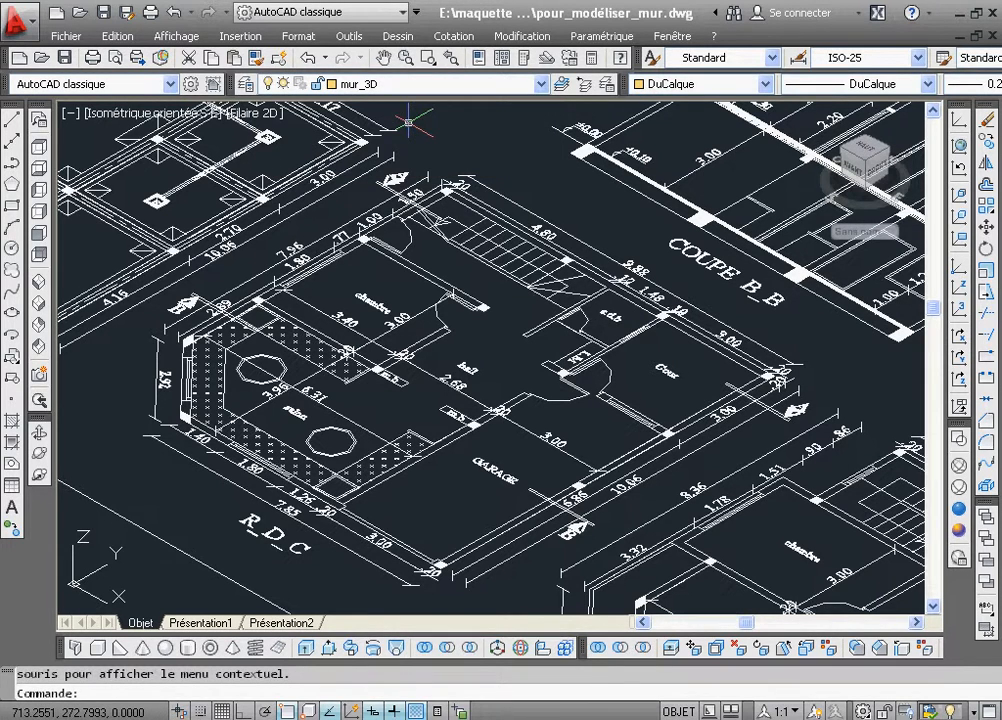
click(14, 164)
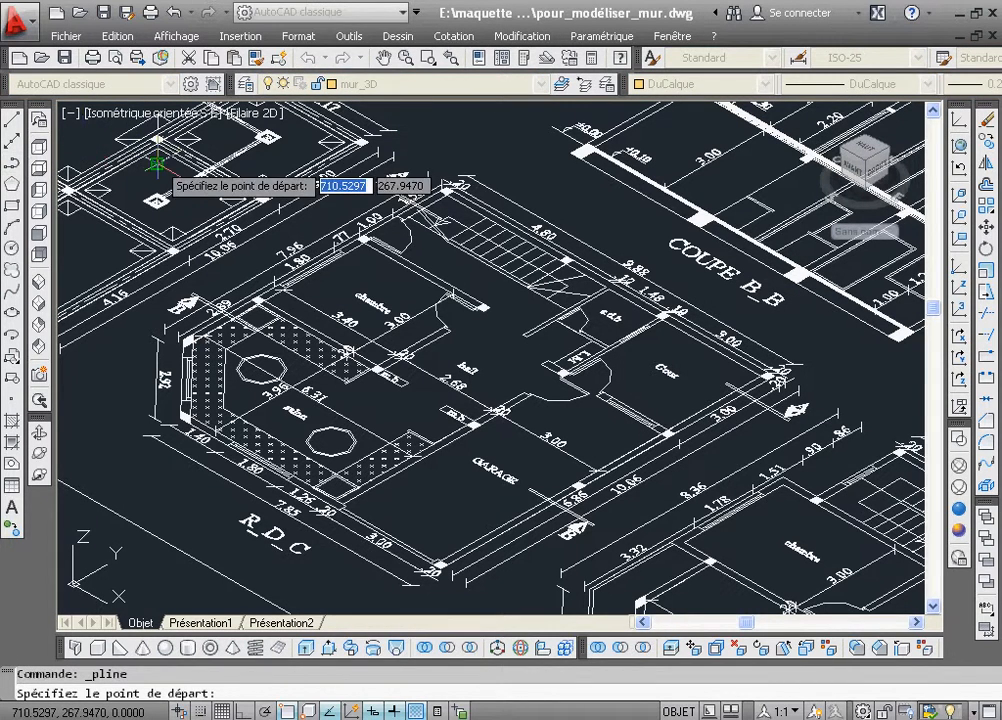
click(429, 58)
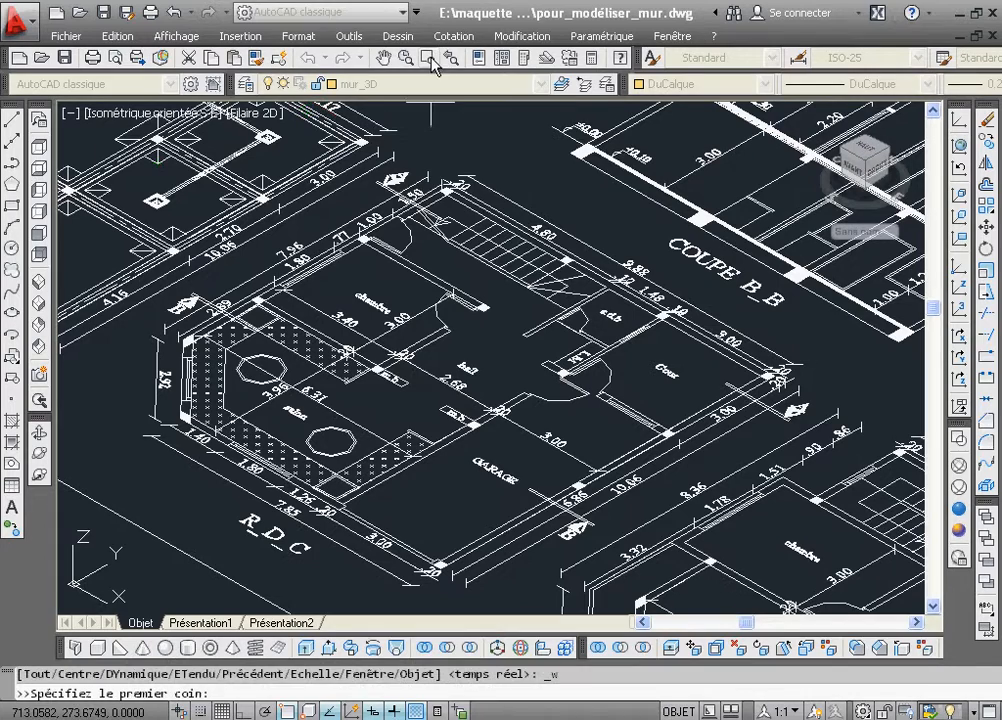
click(150, 373)
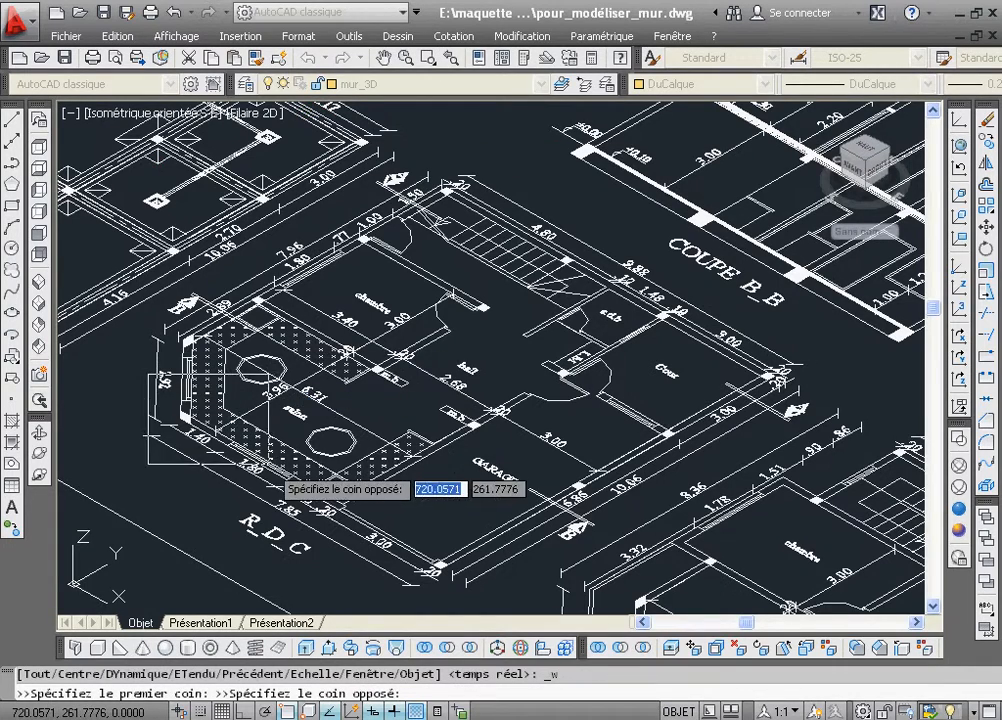
click(270, 465)
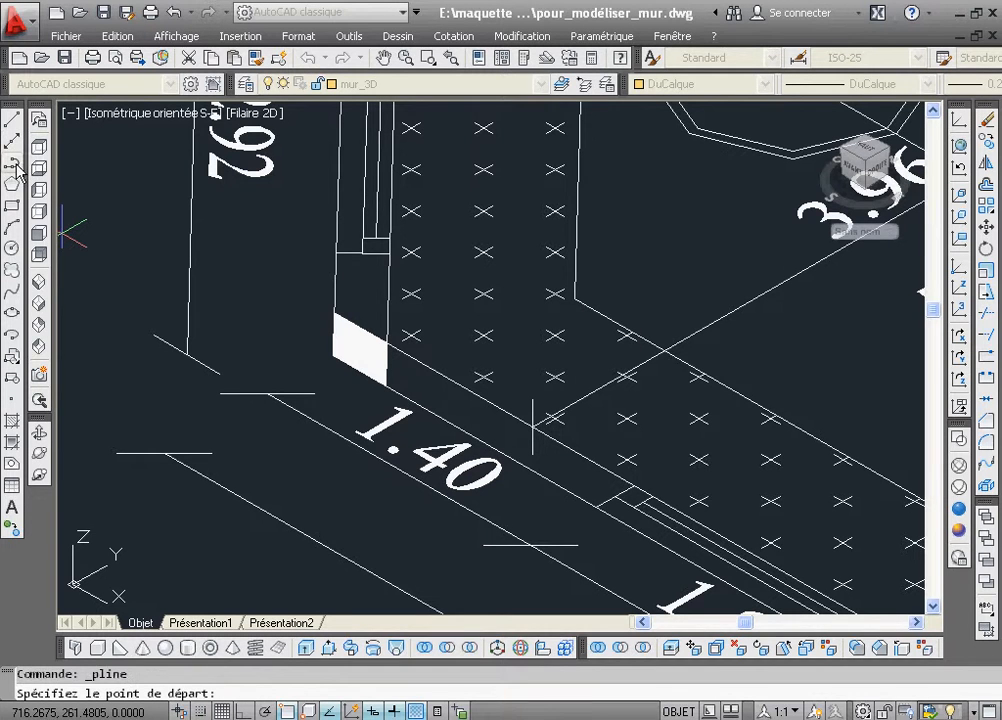
click(335, 252)
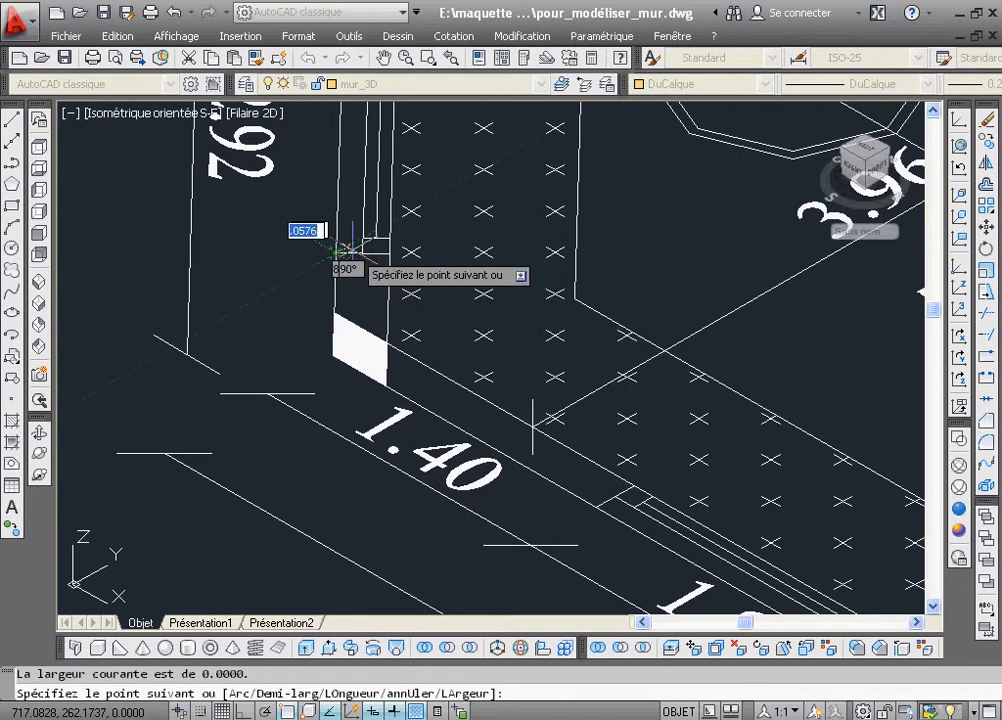
click(389, 253)
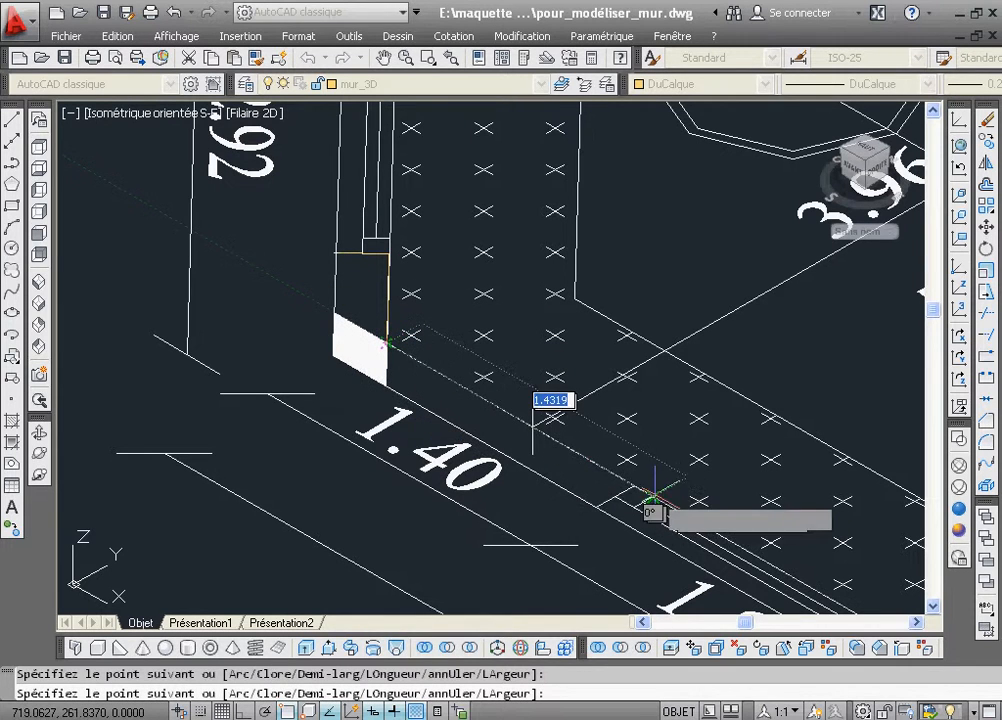
click(597, 506)
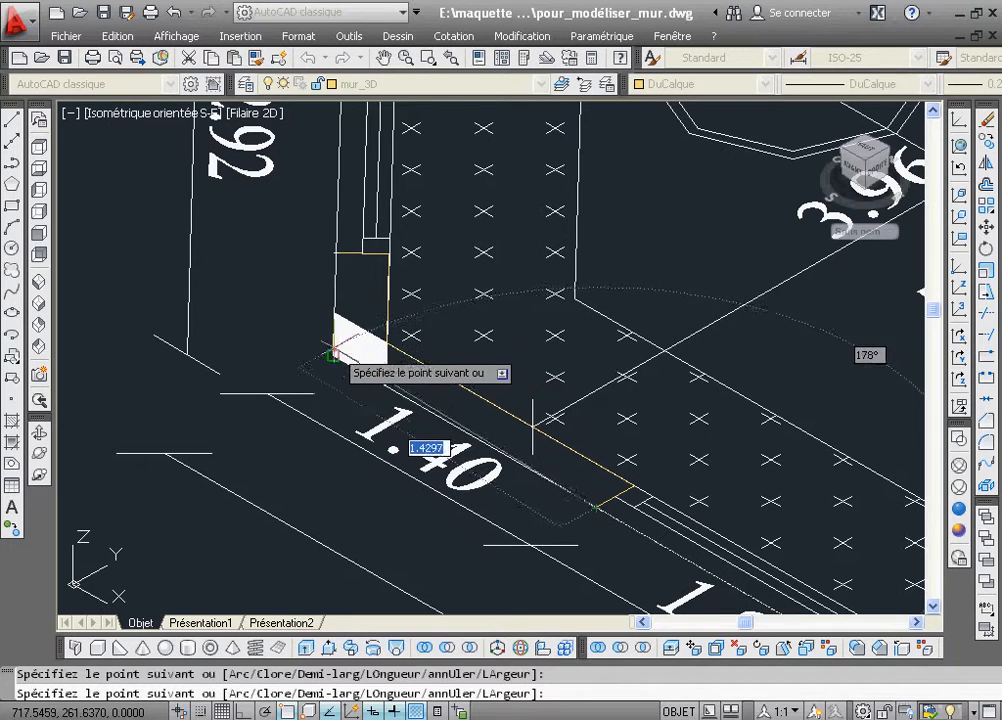
right_click(302, 262)
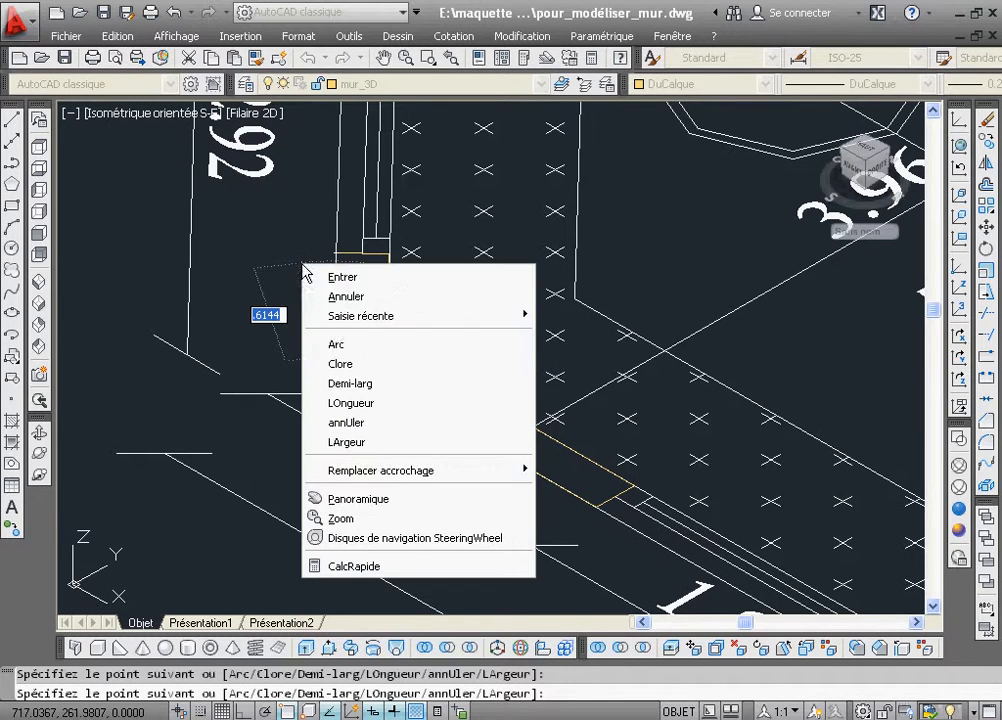
click(336, 364)
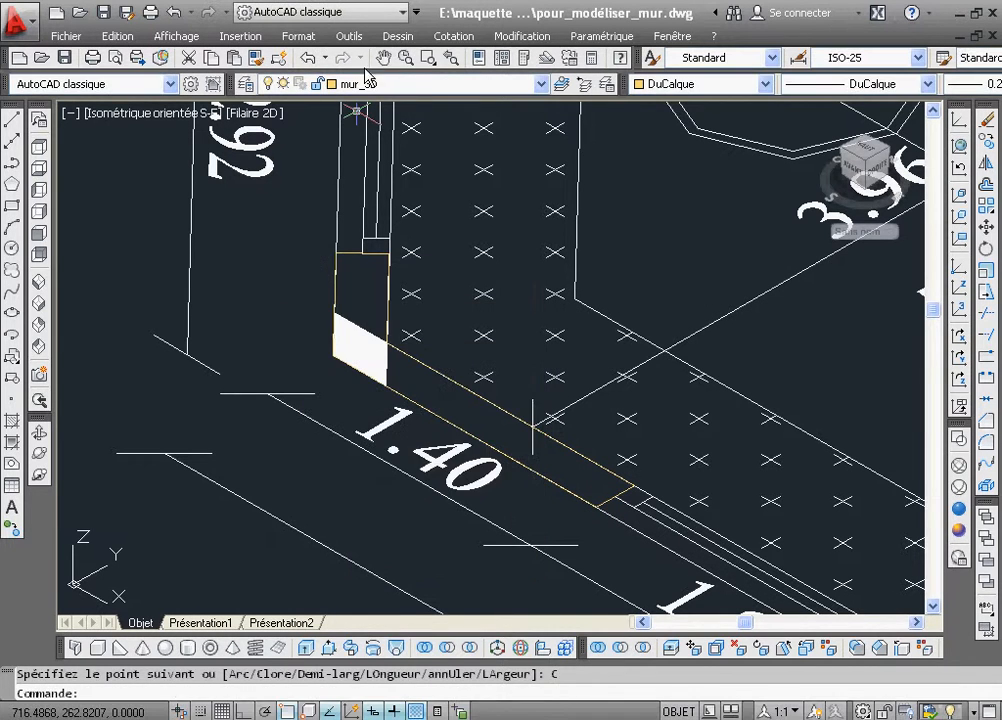
Trace a closed polyline around the straight outer wall segment beside the 1.26 and .20 dimensions of the R_D_C plan
click(454, 60)
click(431, 61)
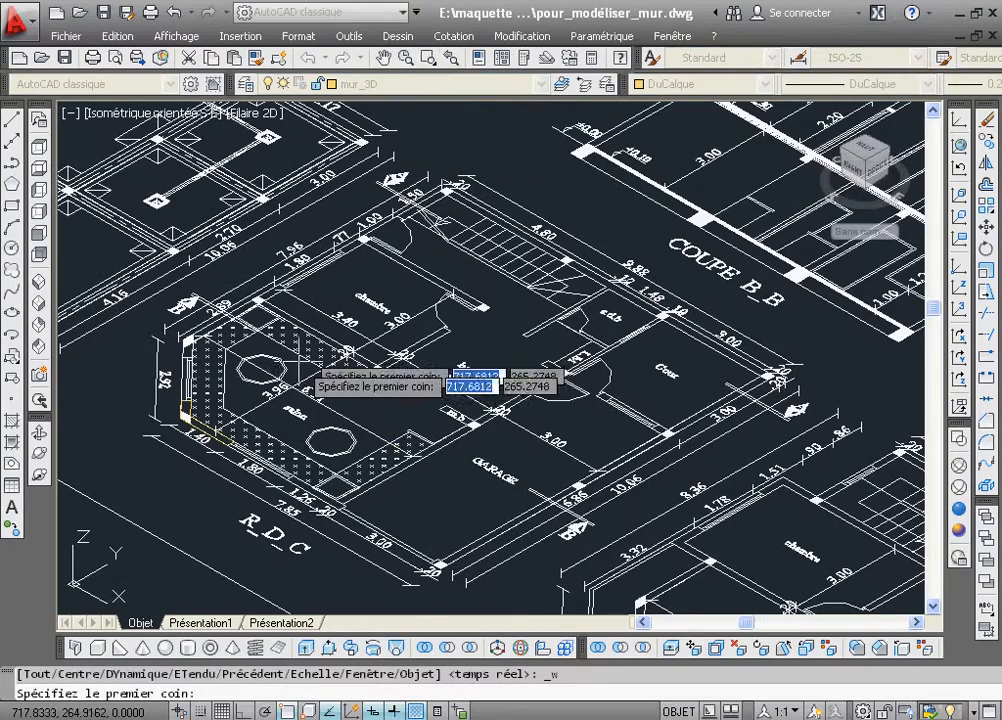
click(196, 334)
click(391, 537)
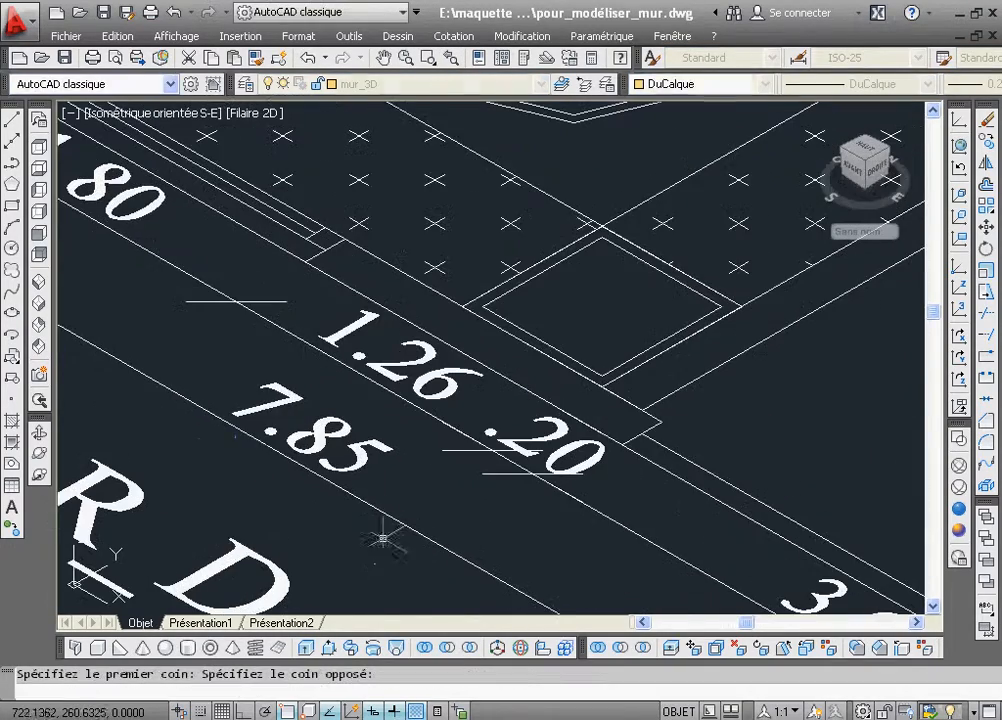
click(12, 164)
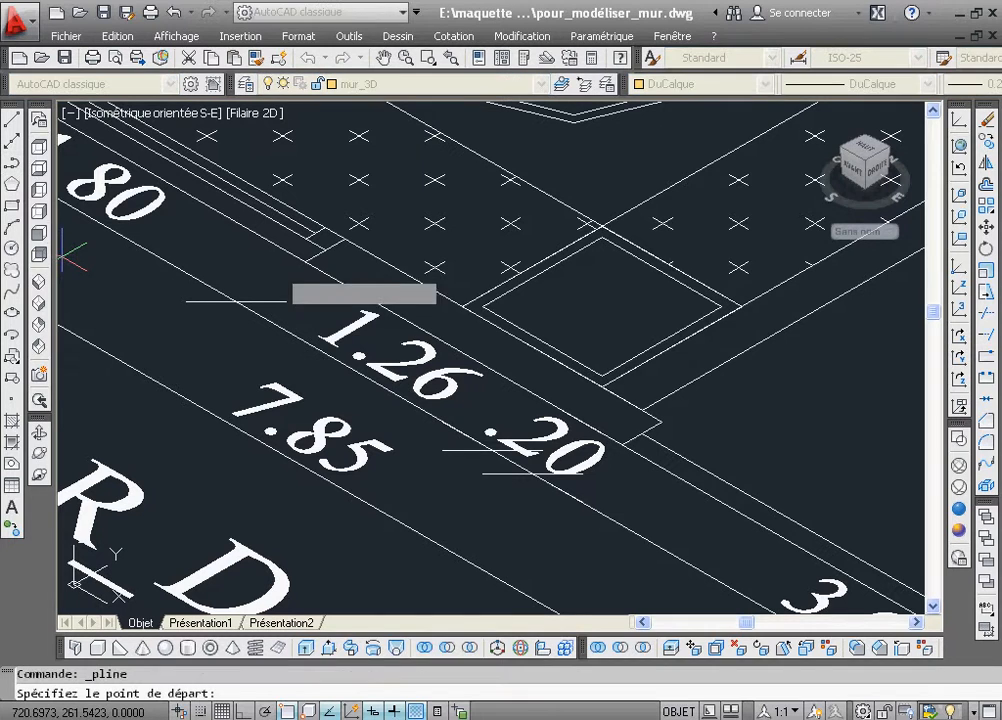
click(622, 446)
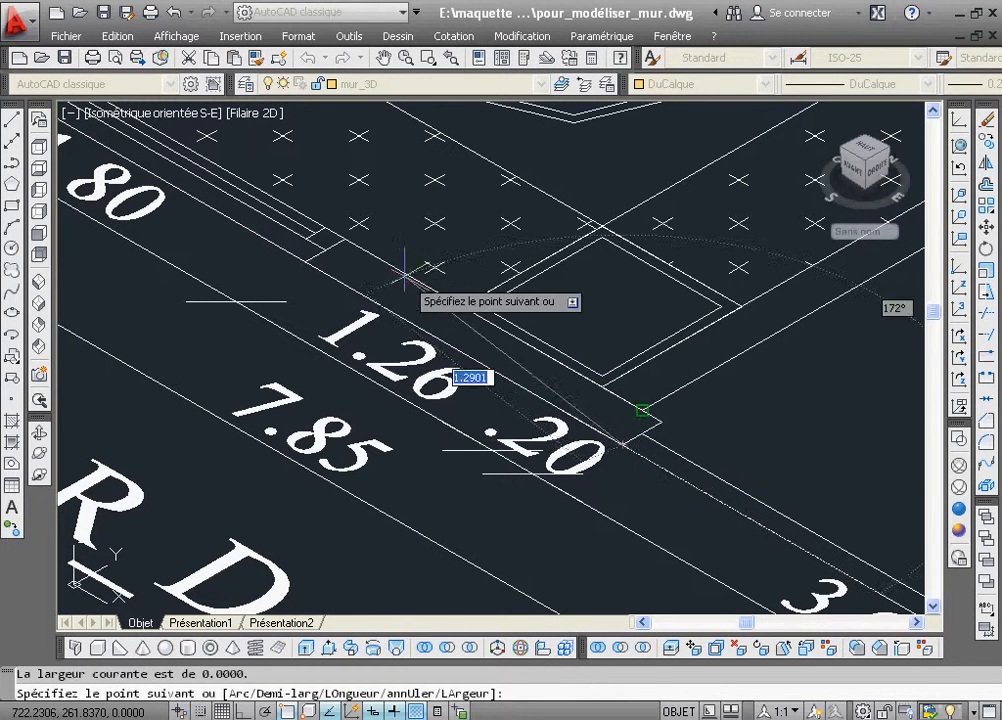
click(305, 261)
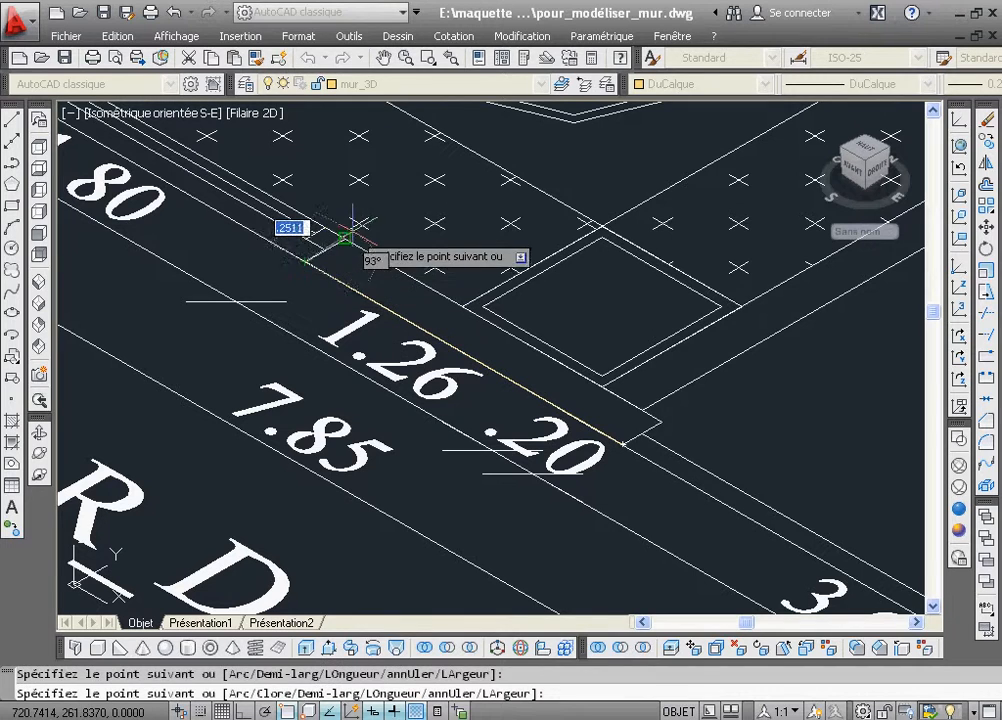
click(344, 238)
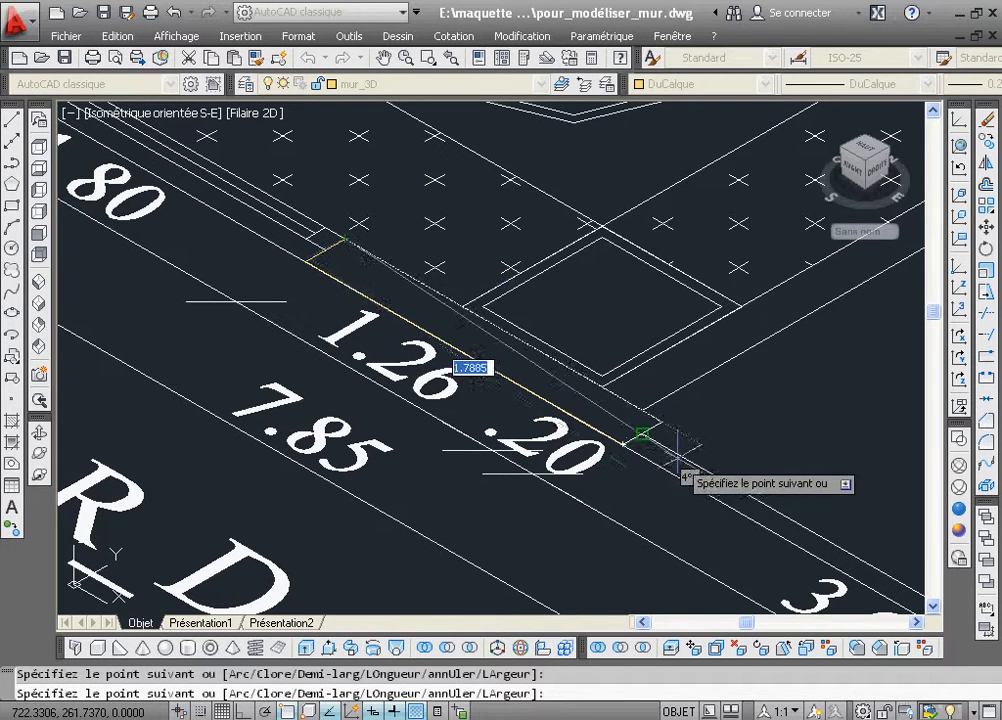
right_click(630, 348)
click(680, 449)
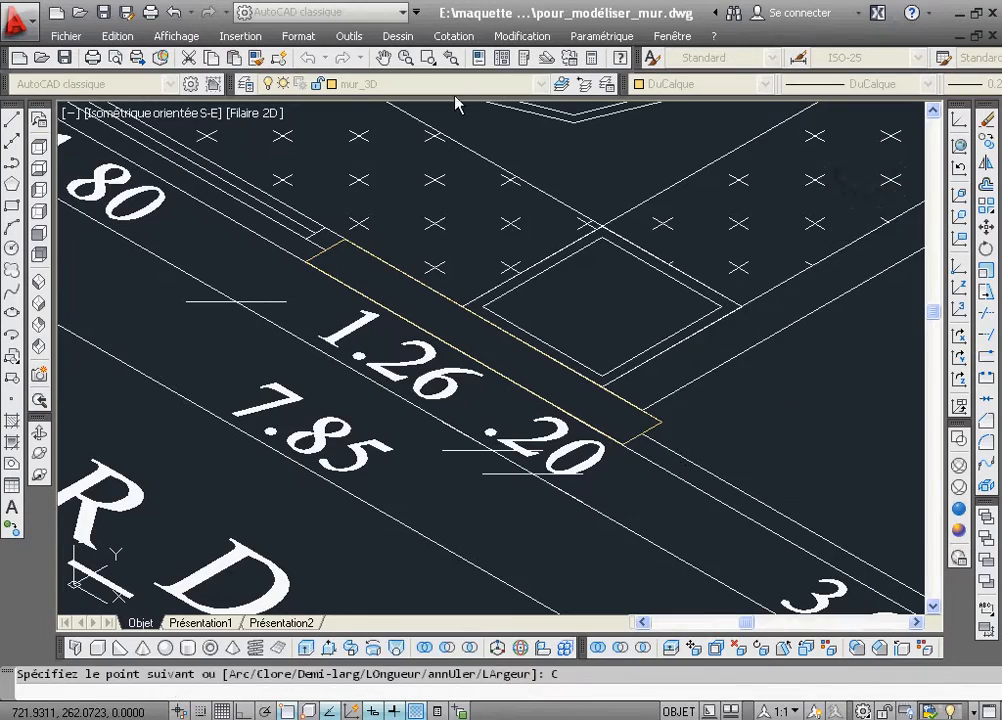
Start a polyline at the garage's outer corner, tracing the wall end and the outer edge to the column's outermost corner
click(434, 64)
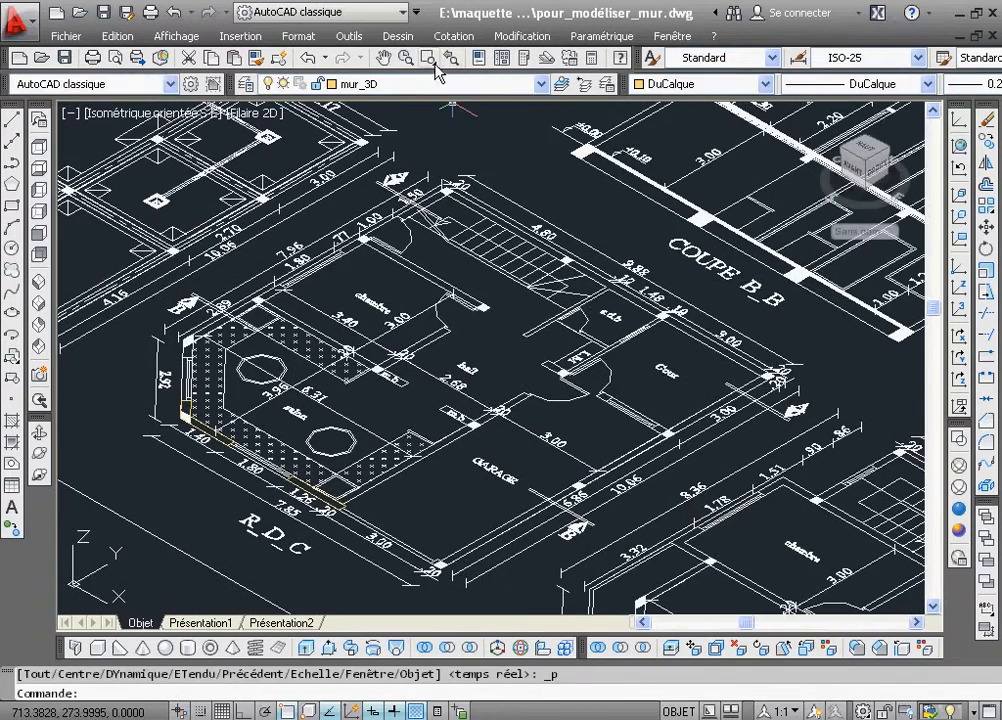
click(437, 63)
click(430, 576)
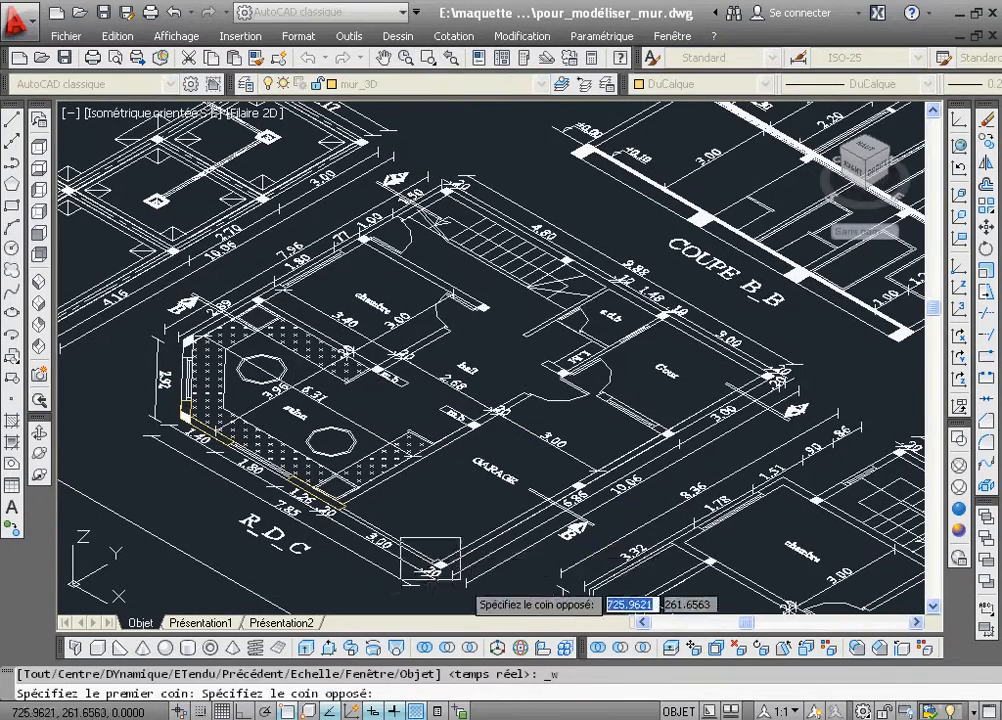
click(466, 586)
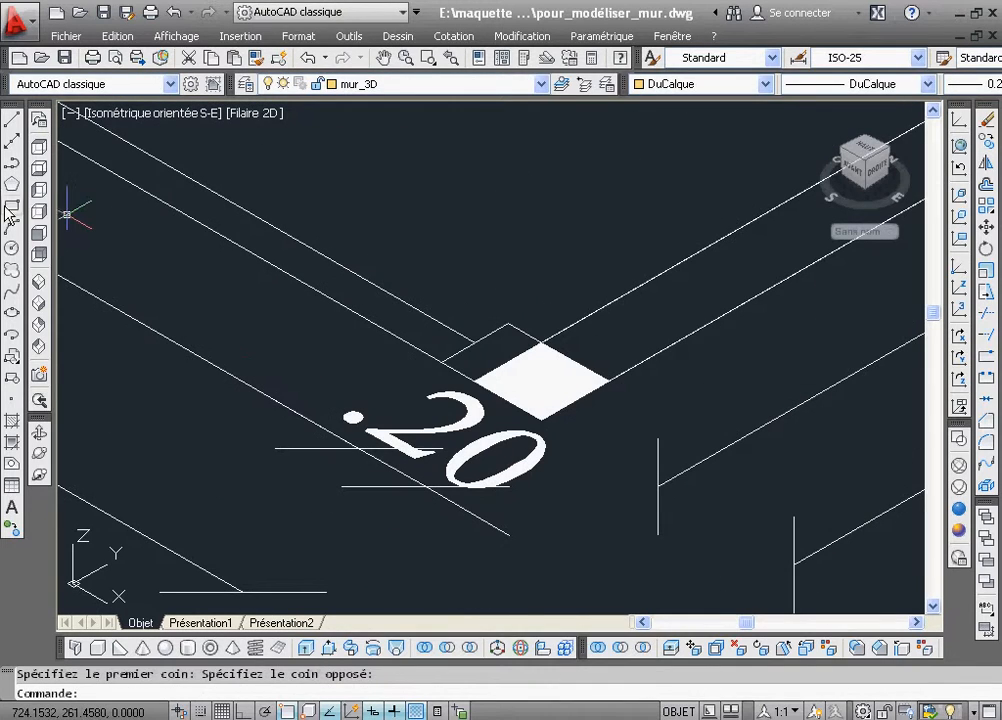
click(12, 164)
click(511, 324)
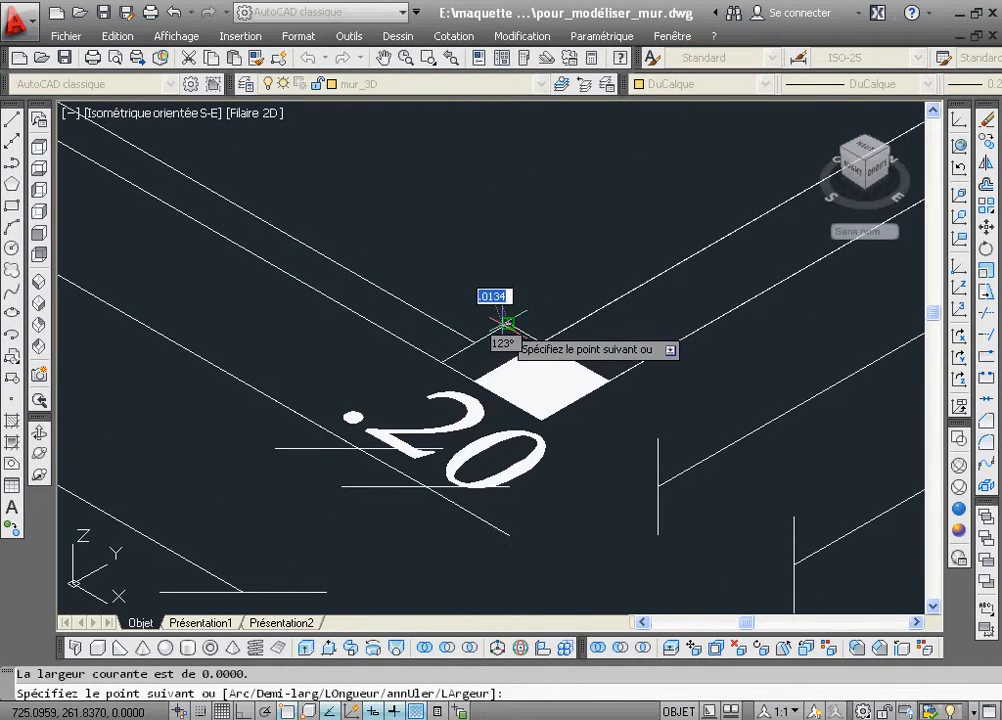
click(442, 362)
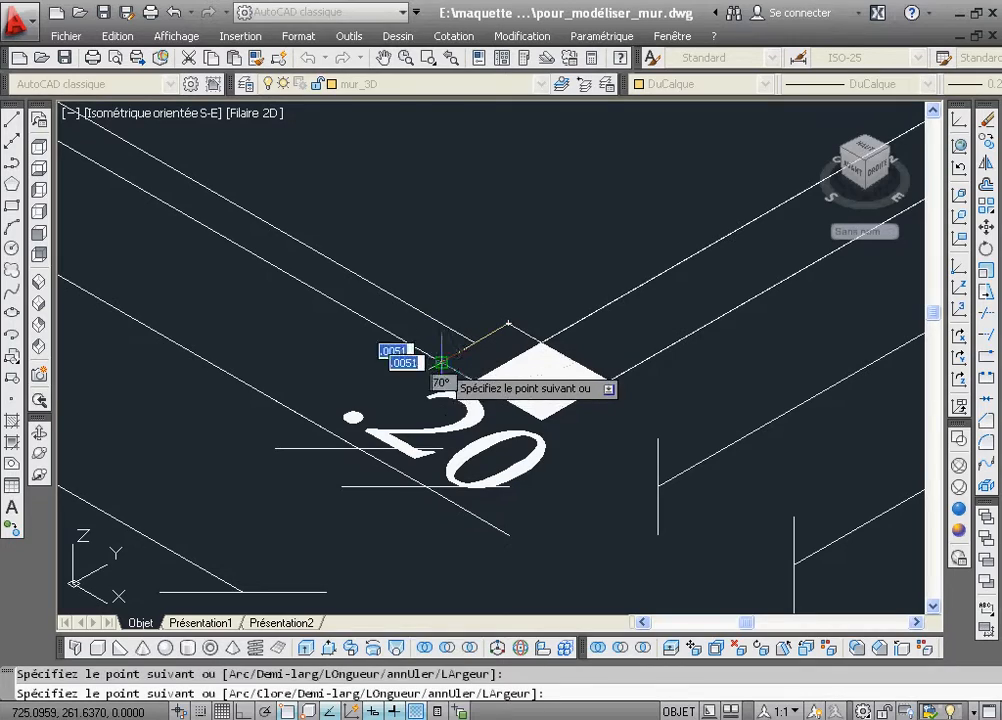
click(541, 418)
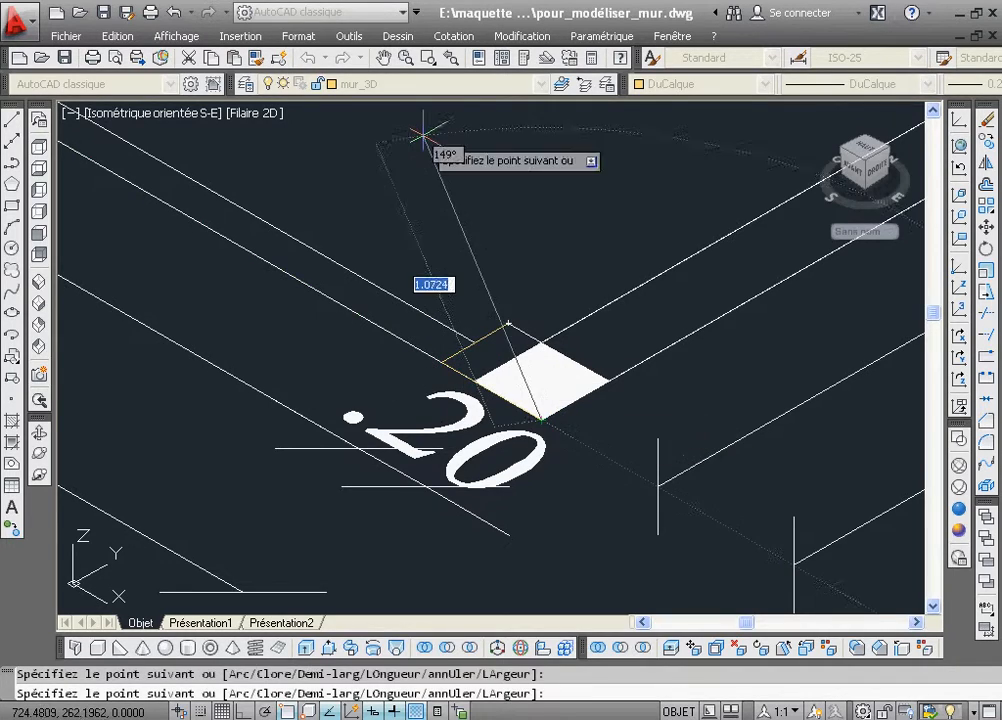
Continue the open polyline along the garage's and Cour's outer wall edge to the outermost corner of the Cour's column
click(452, 58)
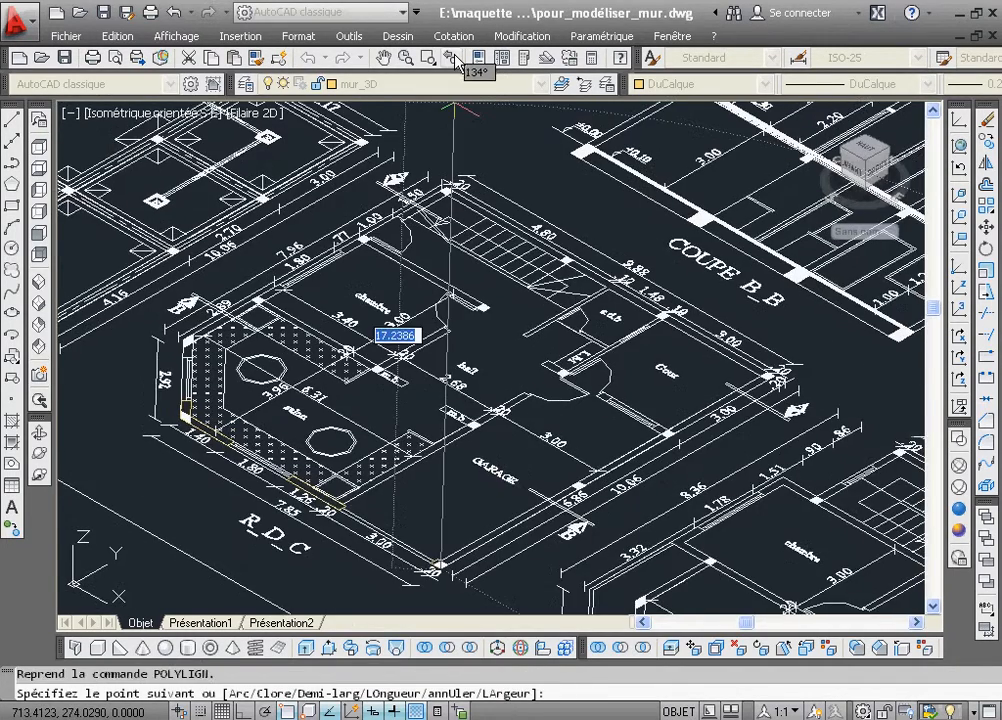
click(427, 60)
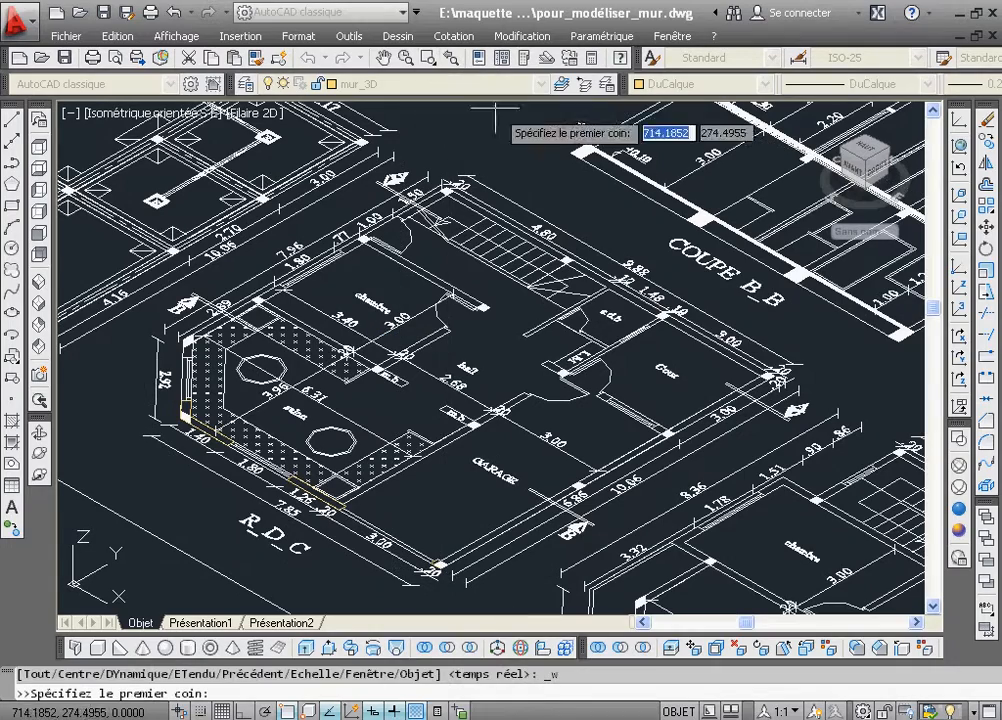
click(708, 341)
click(792, 410)
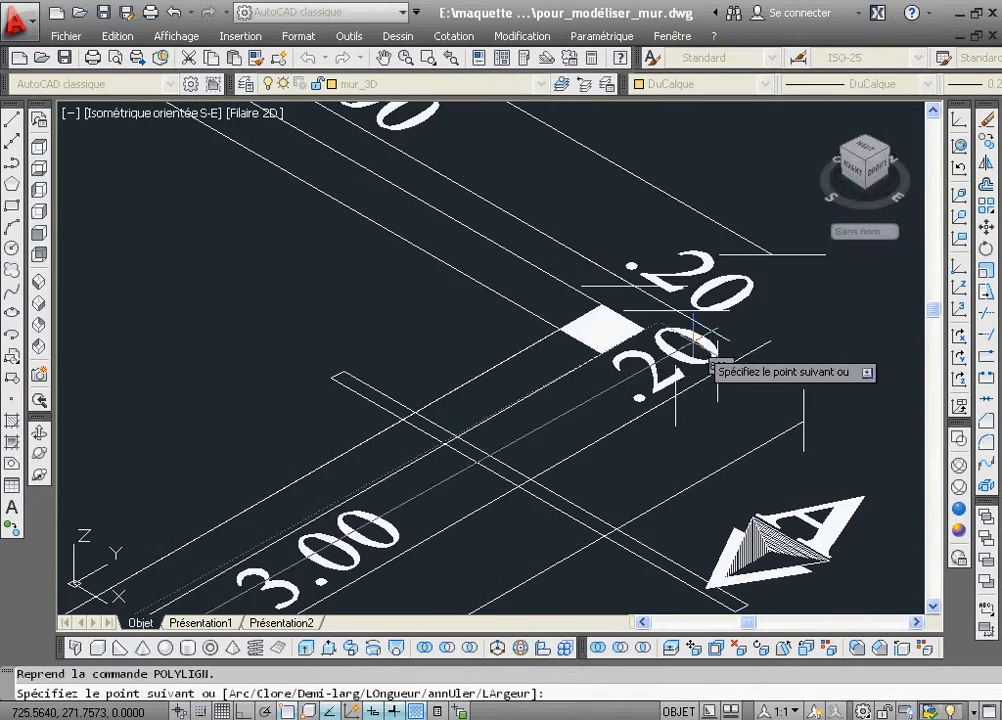
click(644, 330)
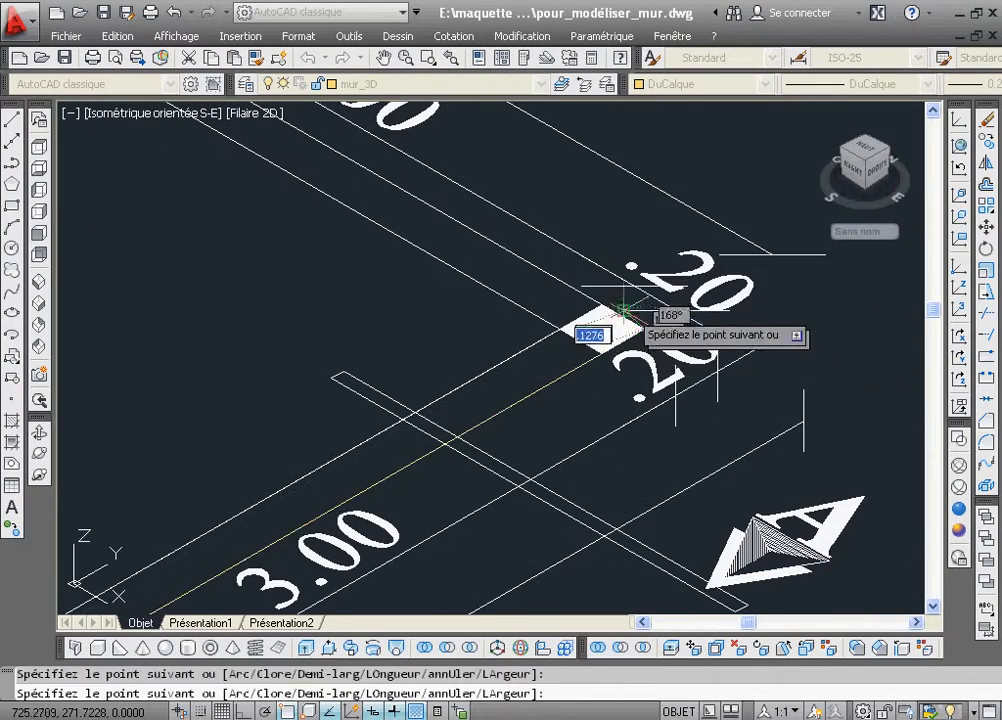
Extend the polyline along the outer edge behind the staircase, around the wall end beside the 1.50 dimension, and back to the column's inner corner
click(451, 58)
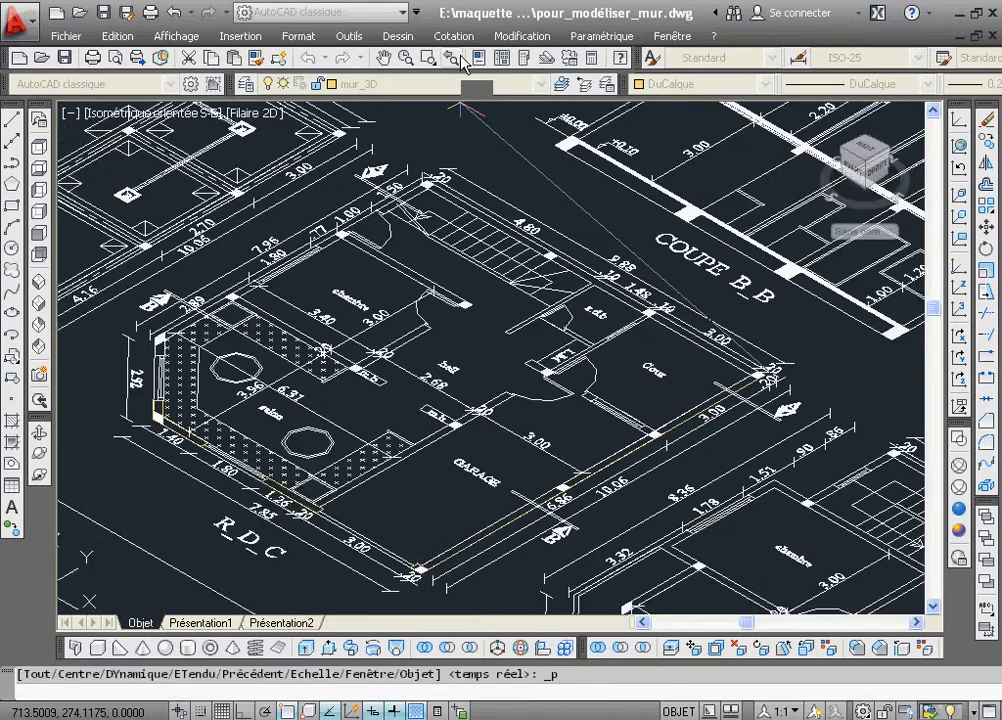
click(428, 57)
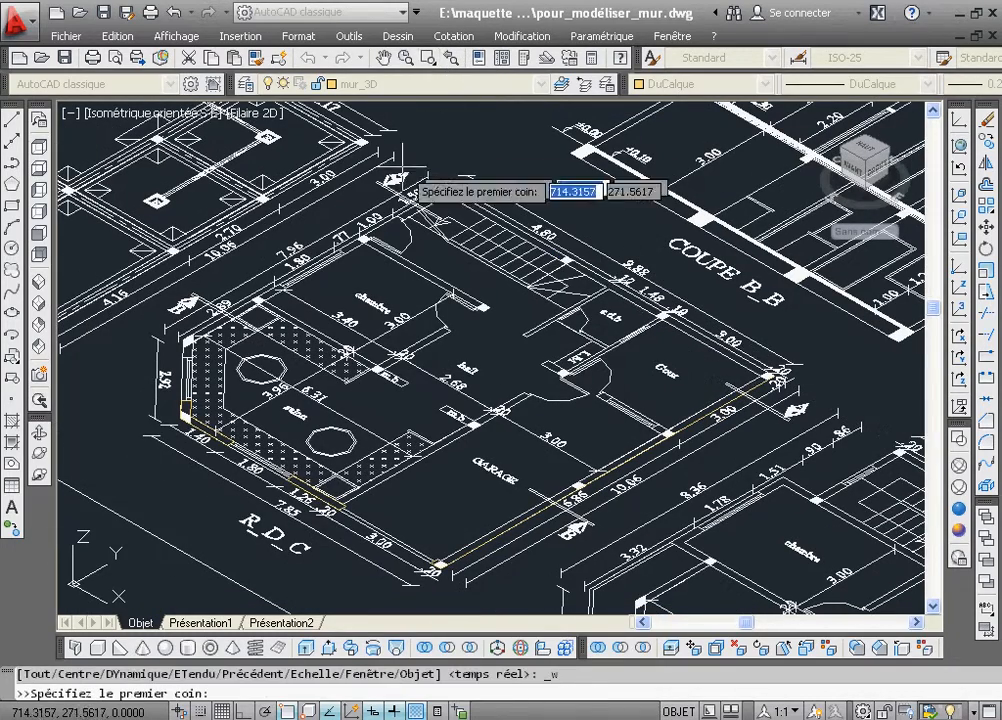
click(345, 176)
click(508, 244)
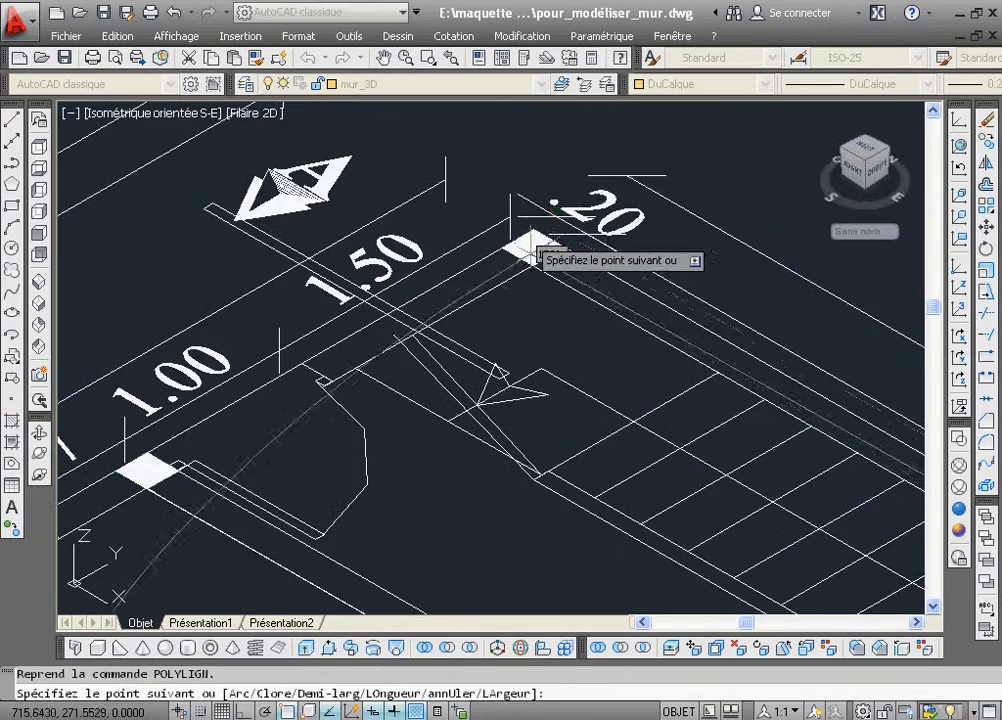
click(533, 229)
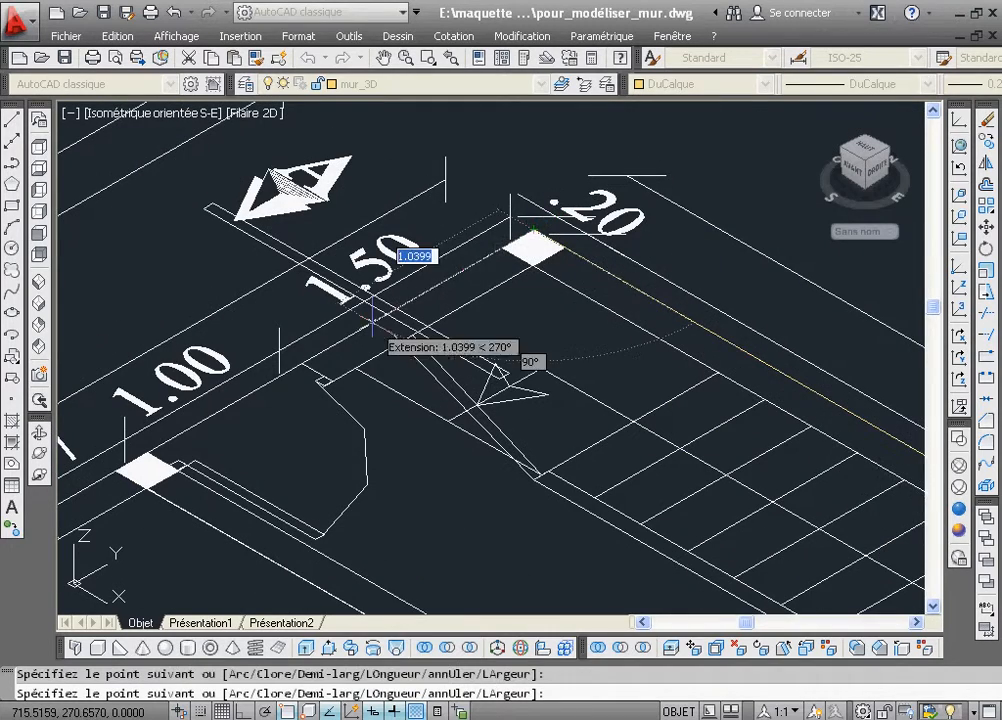
click(330, 380)
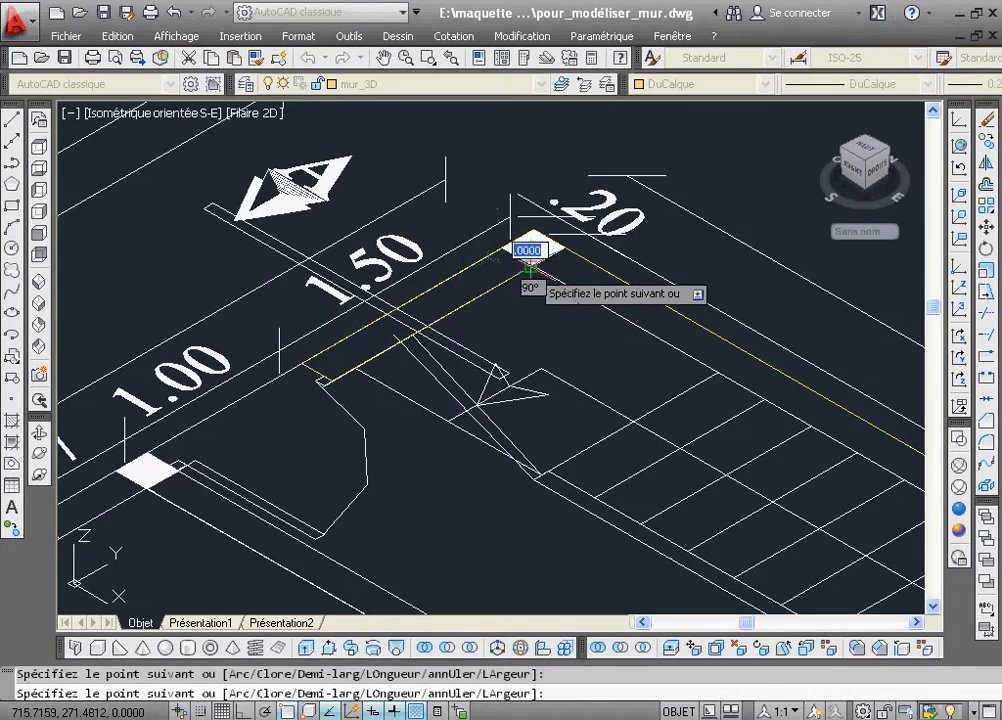
Continue the polyline along the inner wall edge past the staircase to the inner corner of the Cour's outer column
click(455, 58)
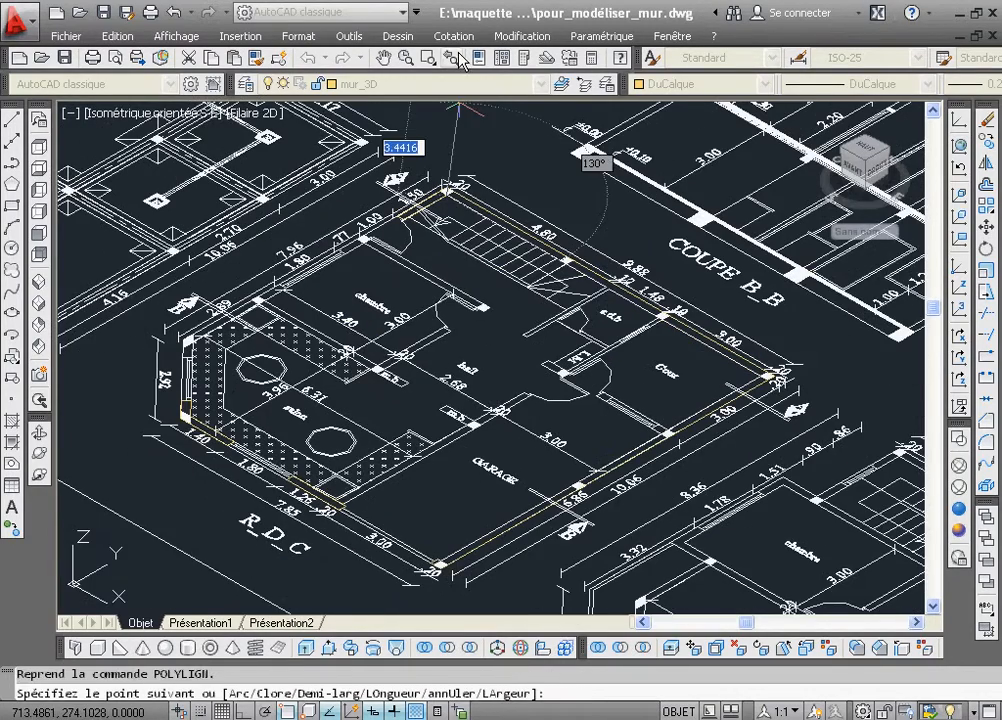
click(428, 57)
click(719, 328)
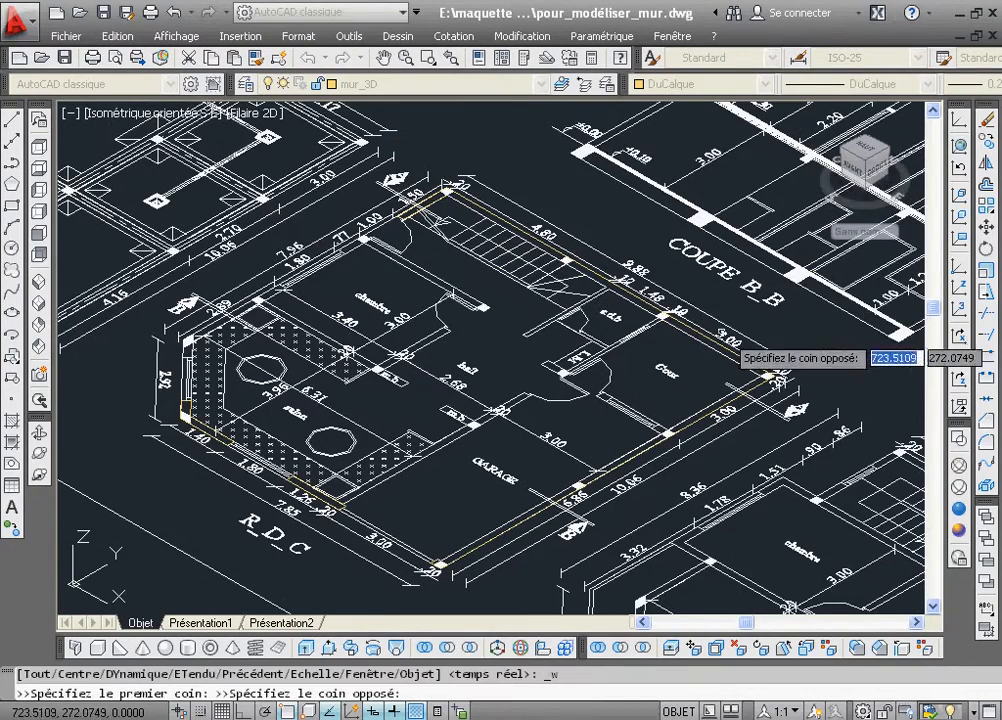
click(803, 410)
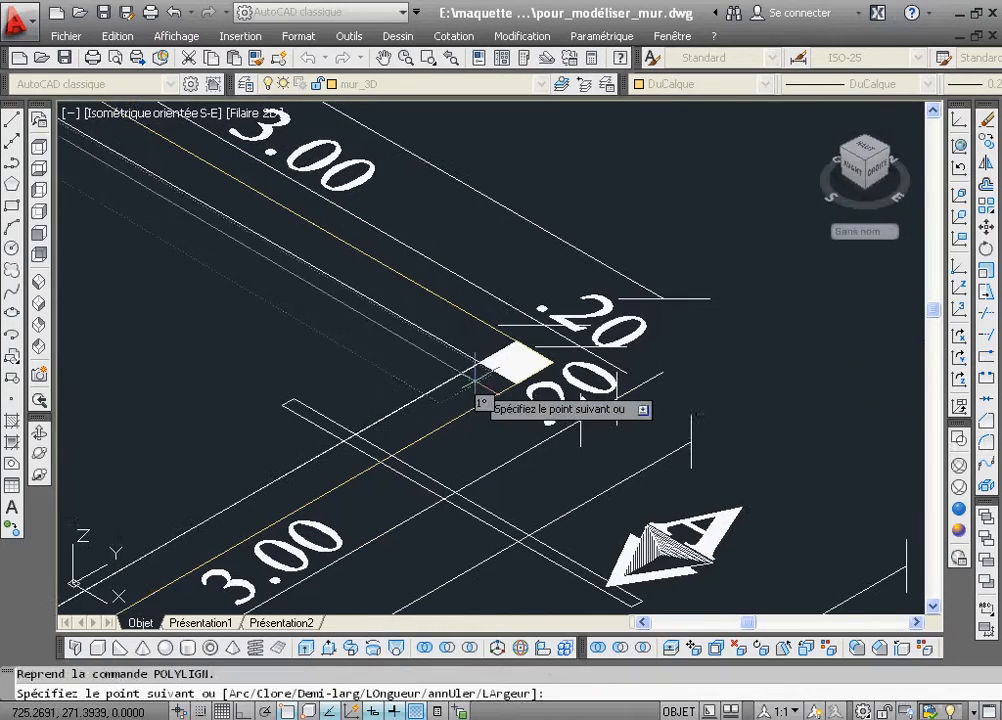
click(479, 358)
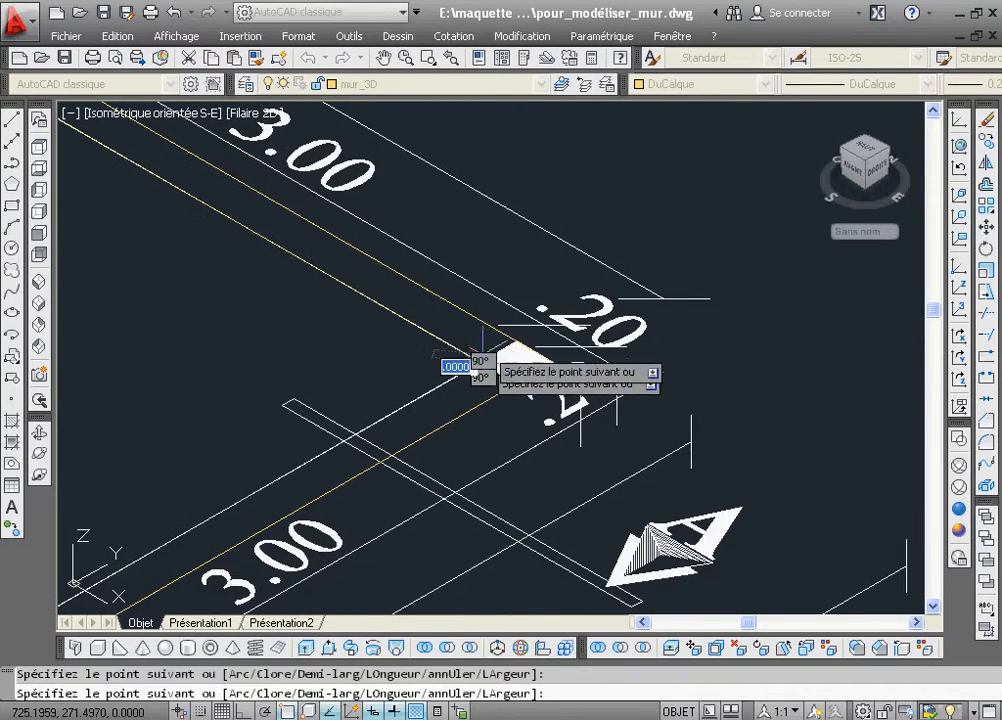
Bring the polyline along the inner wall edge back to the garage's corner column and close it
click(451, 58)
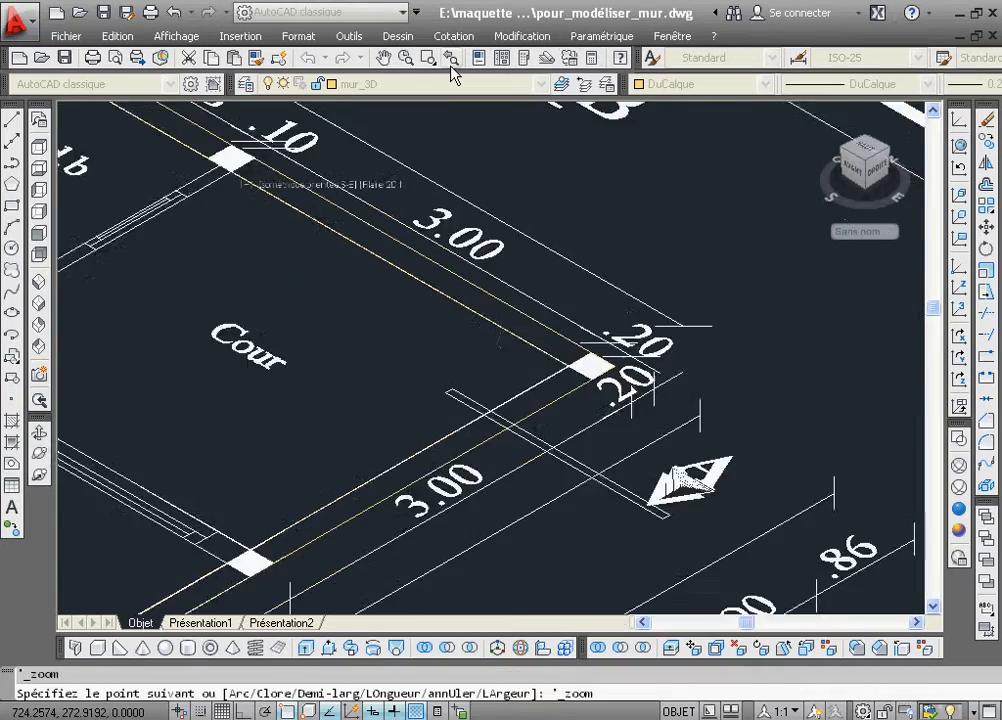
click(428, 57)
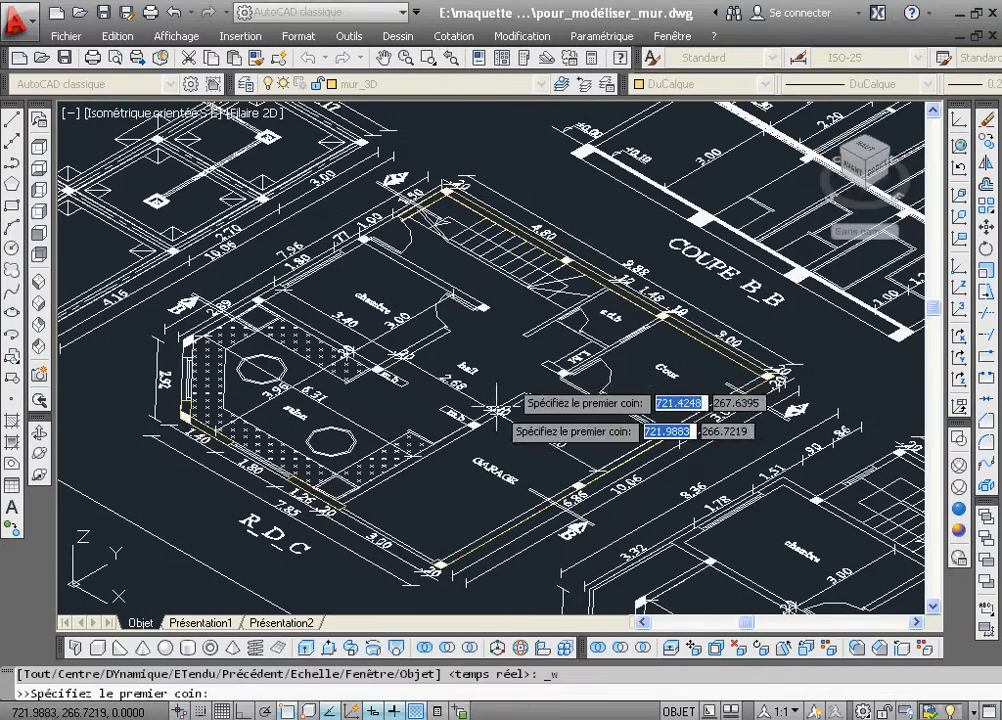
click(375, 556)
click(470, 583)
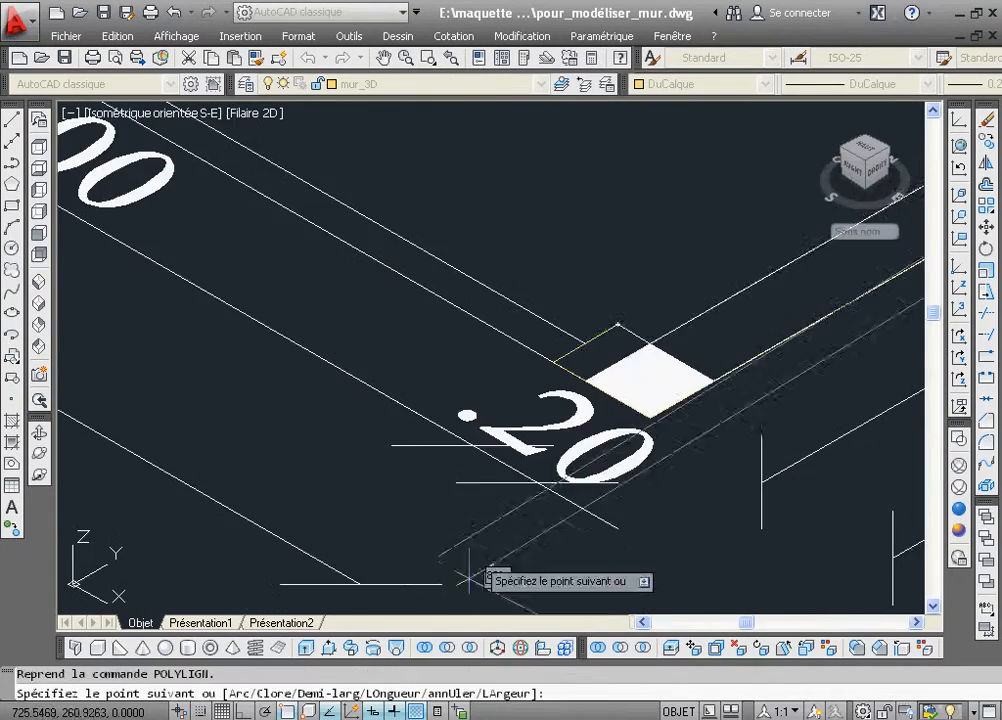
click(645, 344)
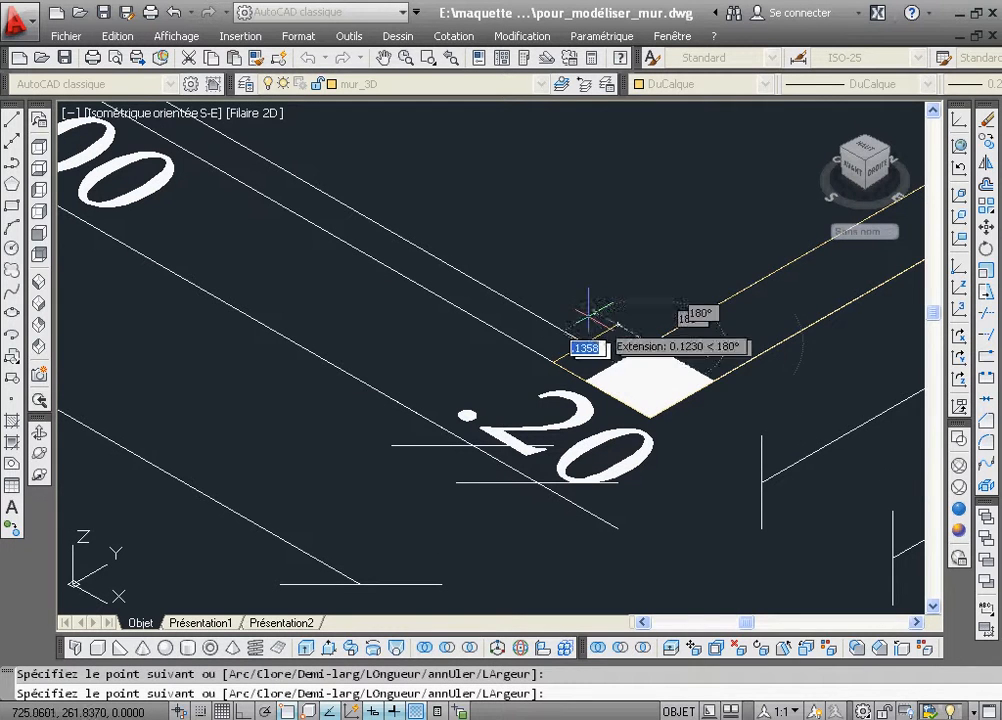
right_click(567, 279)
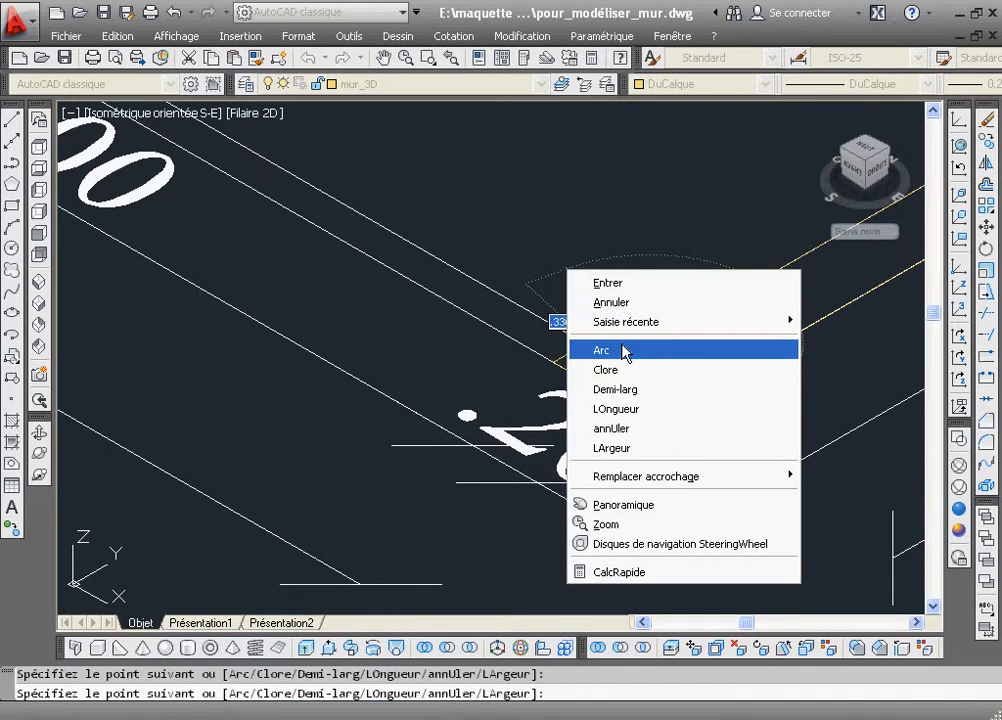
click(624, 371)
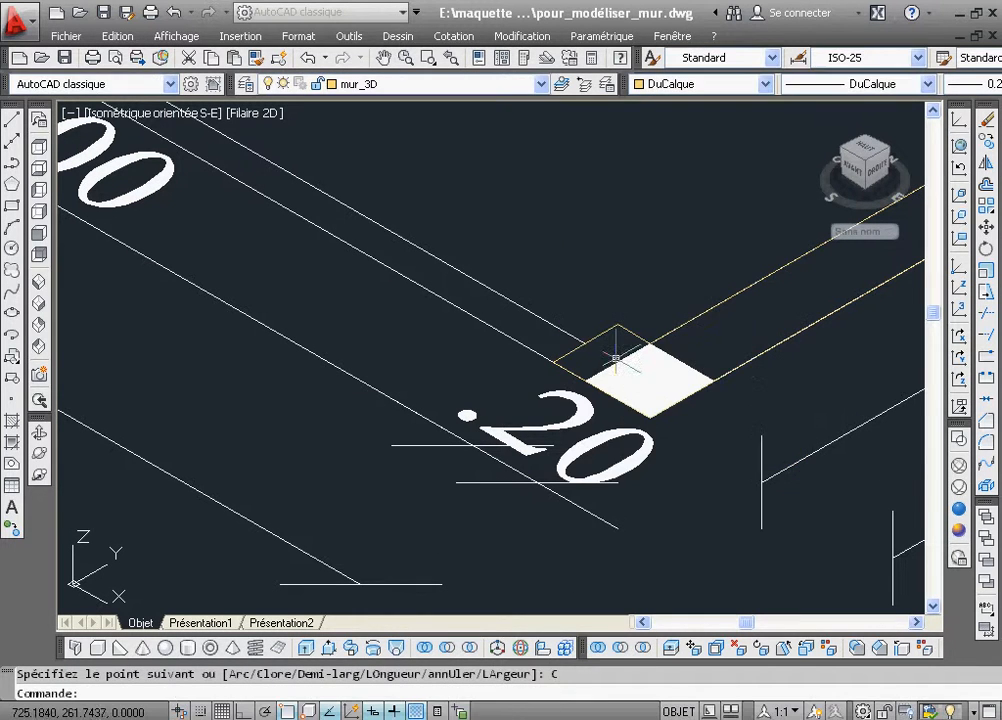
Trace a closed polyline around the short outer wall segment and its column beside the .77 dimension of the R_D_C plan
click(452, 60)
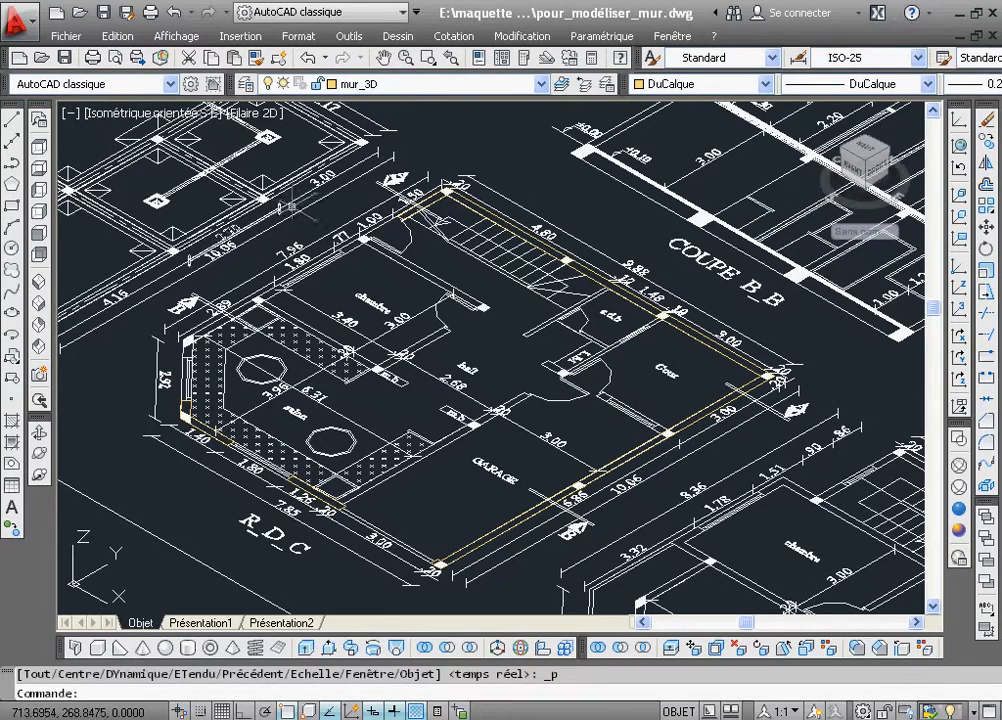
click(425, 60)
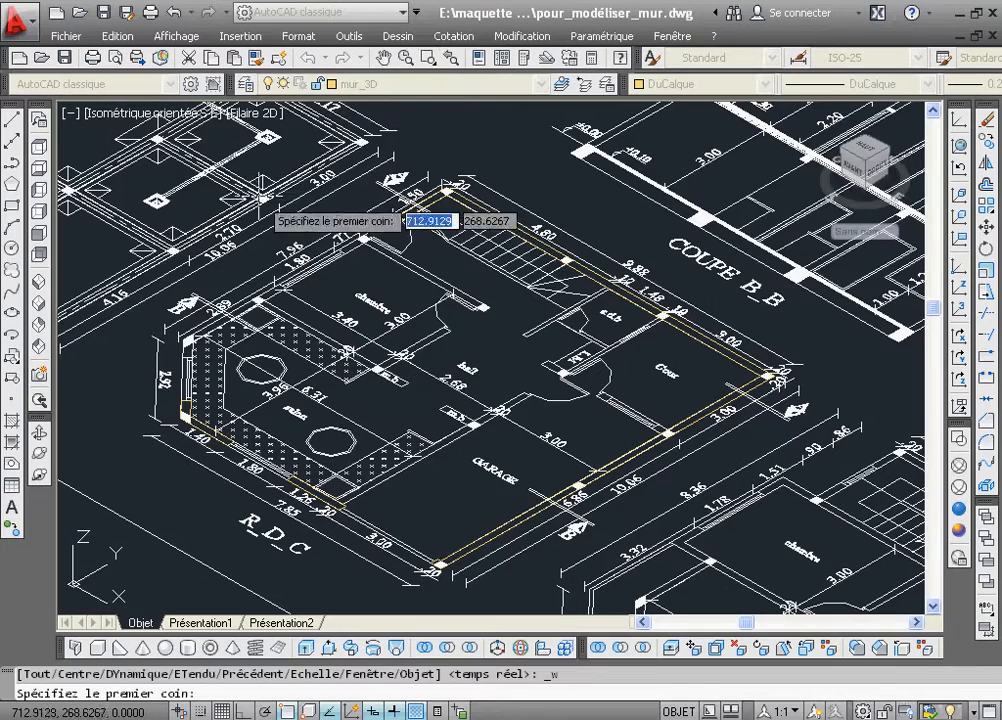
click(252, 153)
click(357, 216)
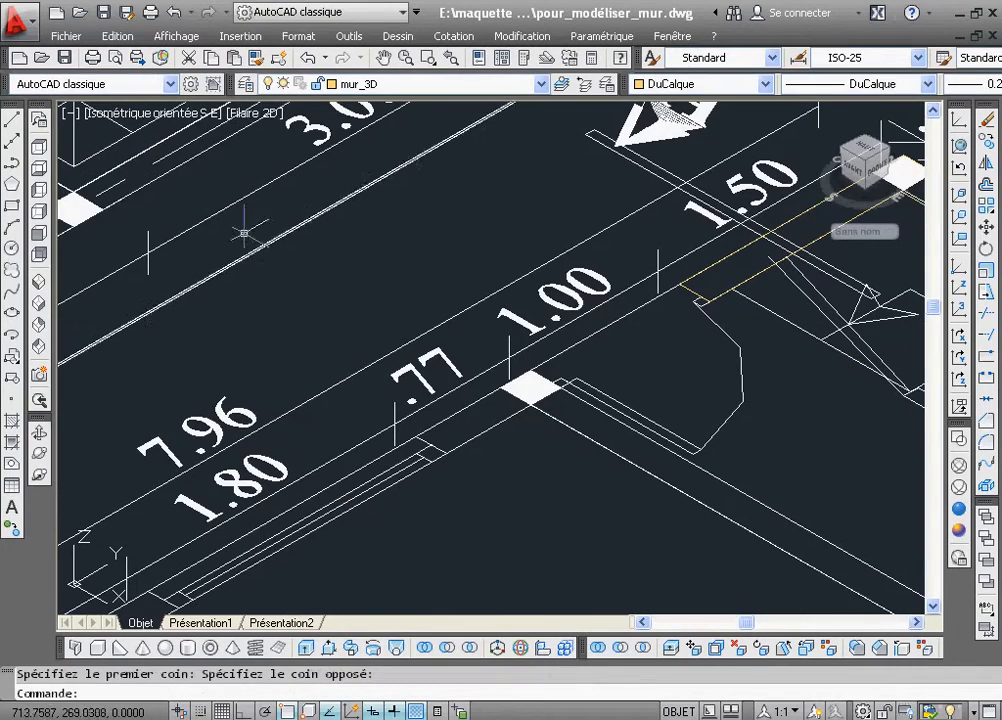
click(9, 166)
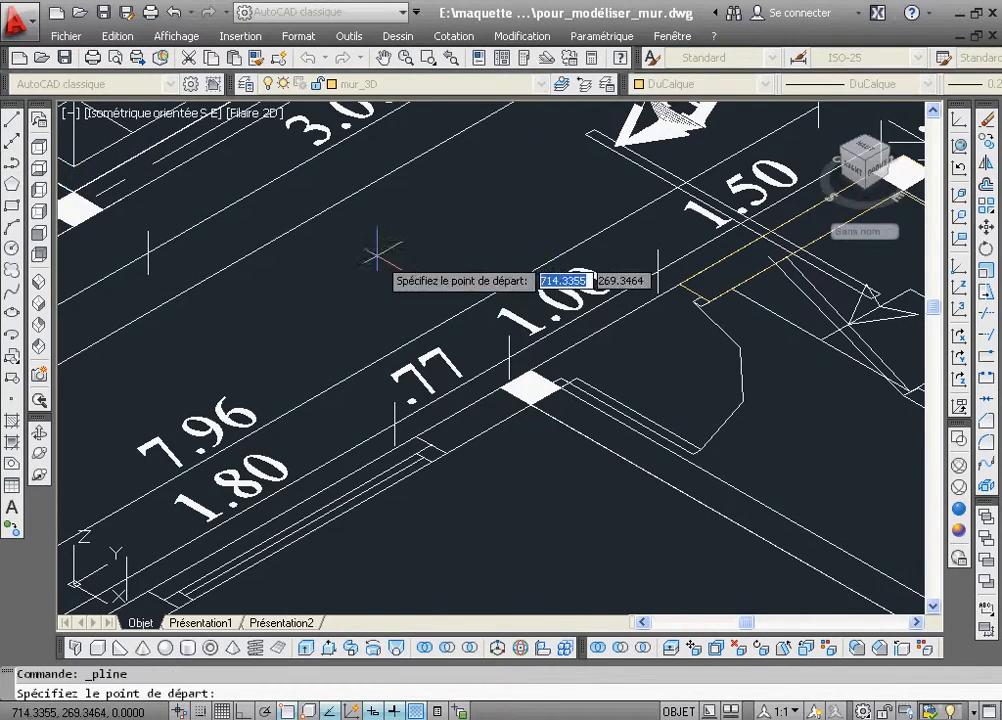
click(561, 385)
click(442, 458)
click(415, 437)
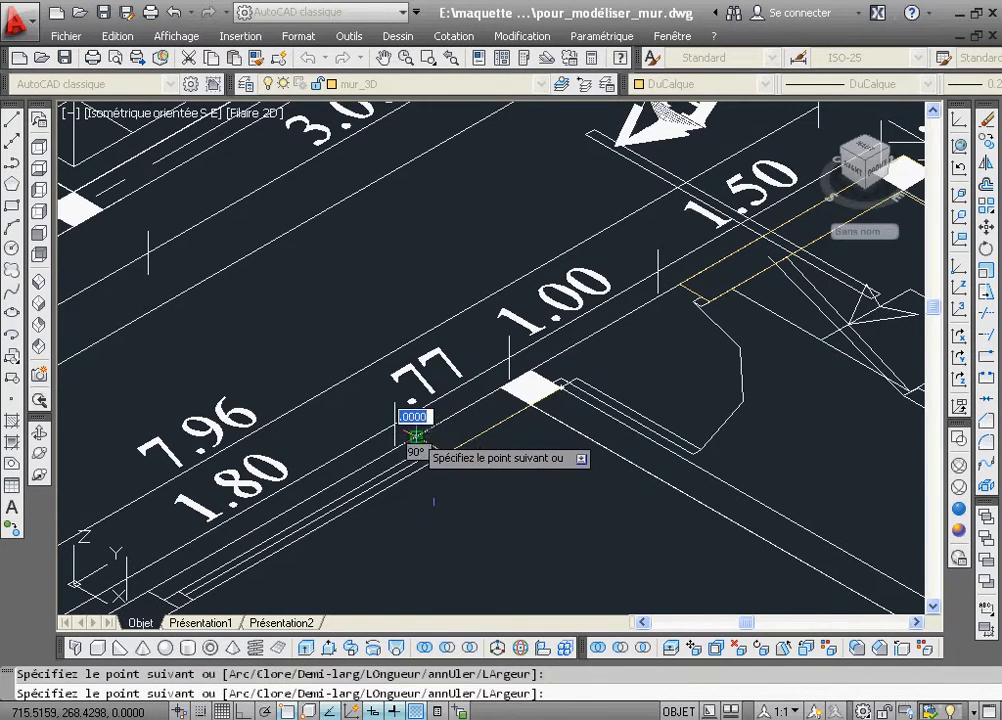
click(532, 370)
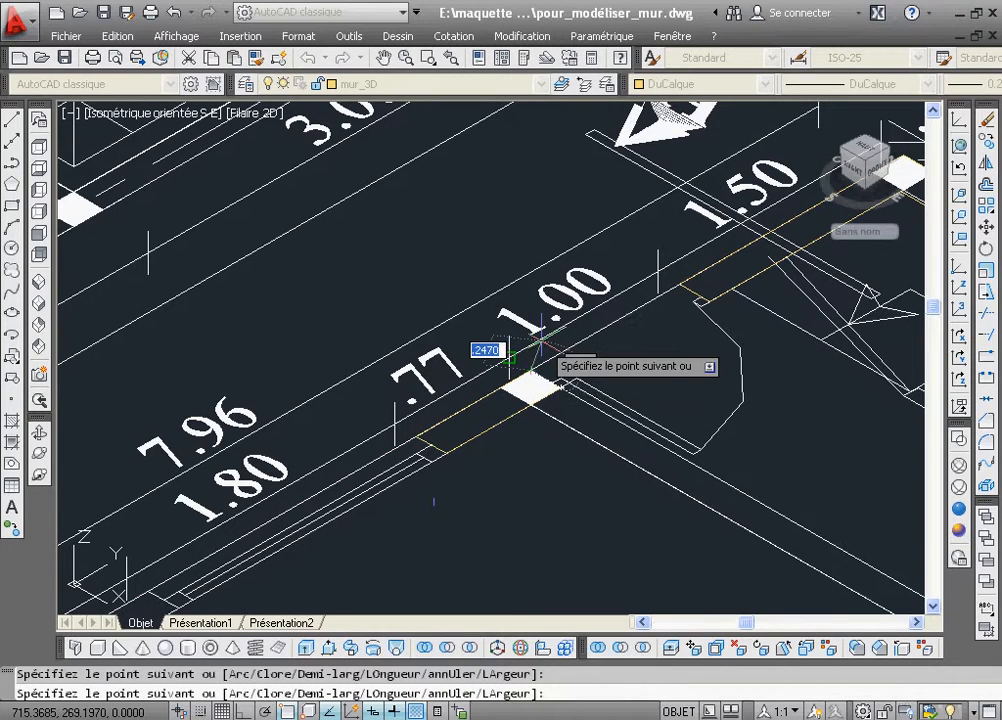
right_click(540, 340)
click(574, 440)
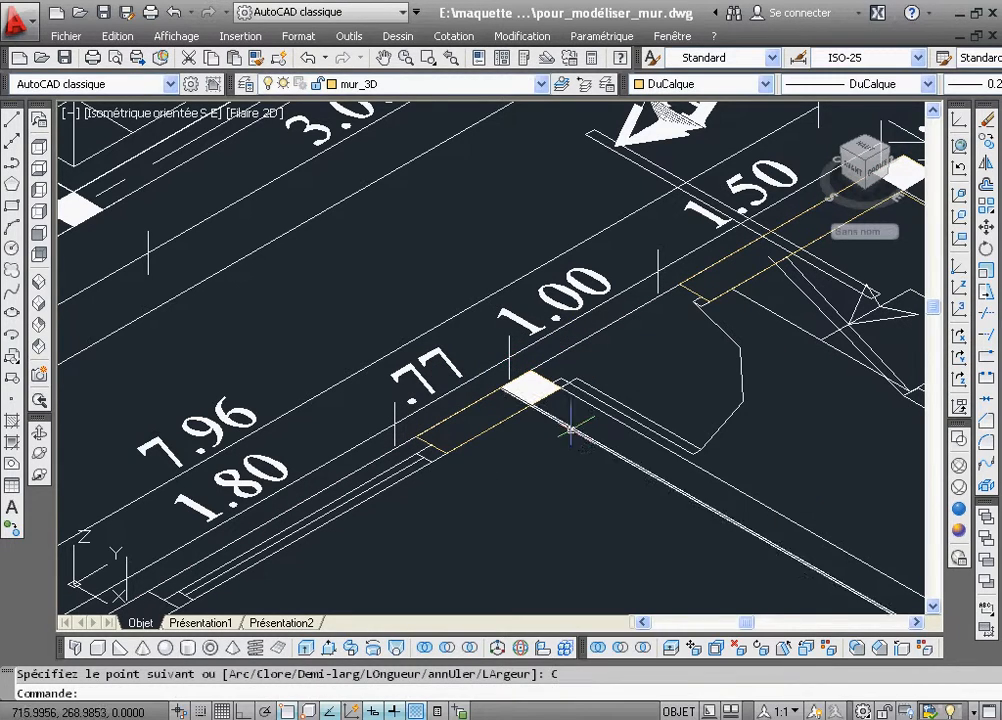
Start a polyline at the window end of the outer wall beside the 2.89 dimension and undo its diagonal segment to the corner column
click(456, 60)
click(433, 61)
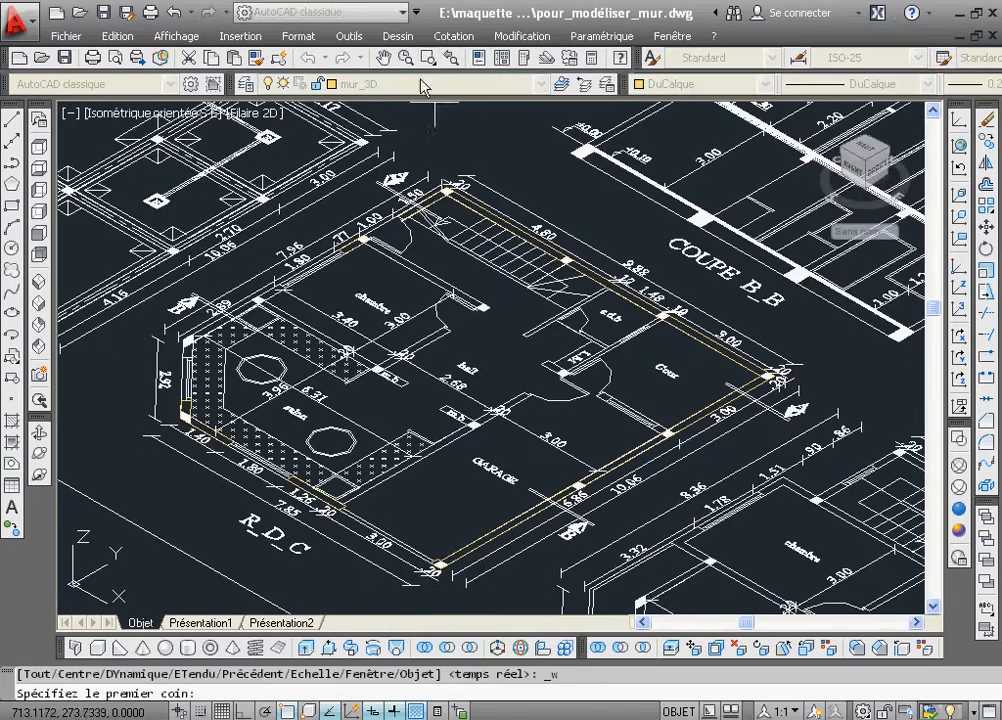
click(172, 263)
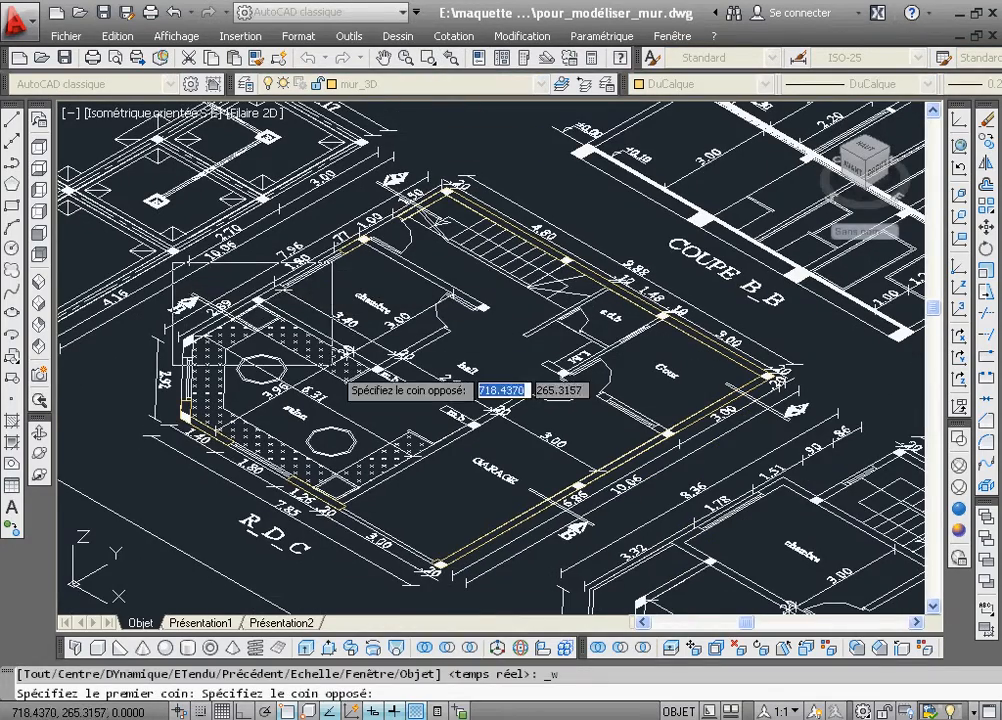
click(335, 370)
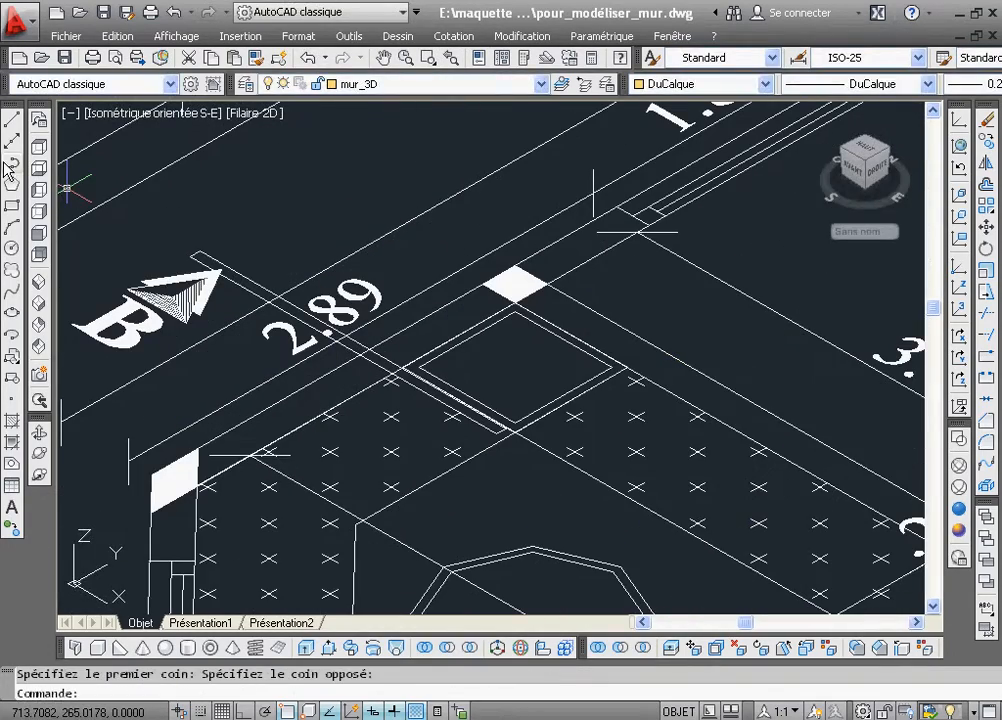
click(12, 164)
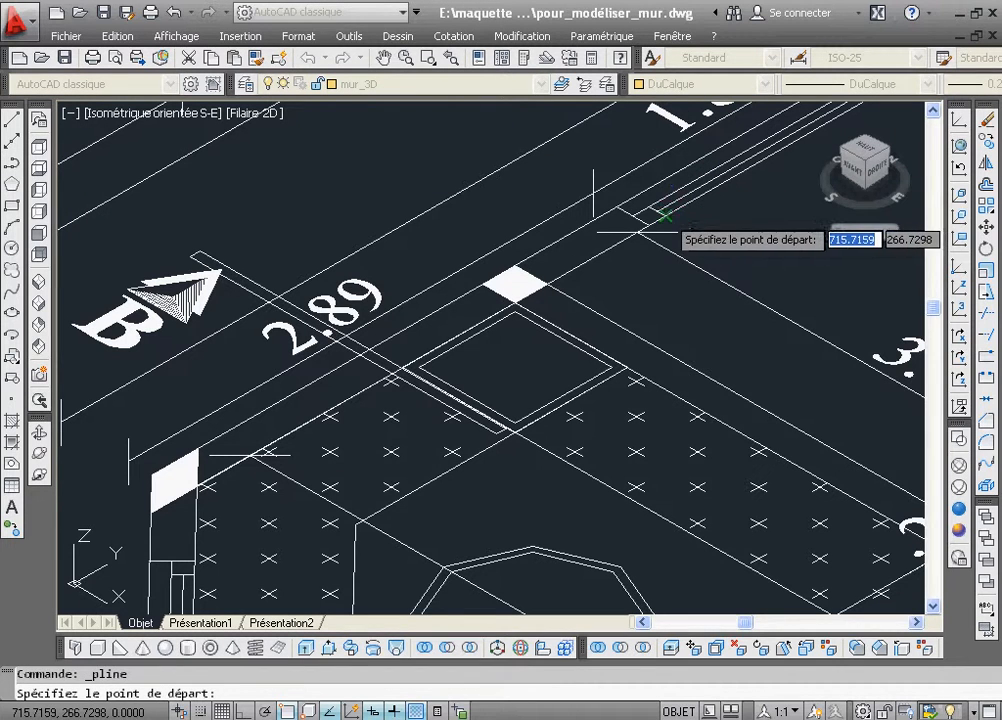
click(646, 227)
click(616, 207)
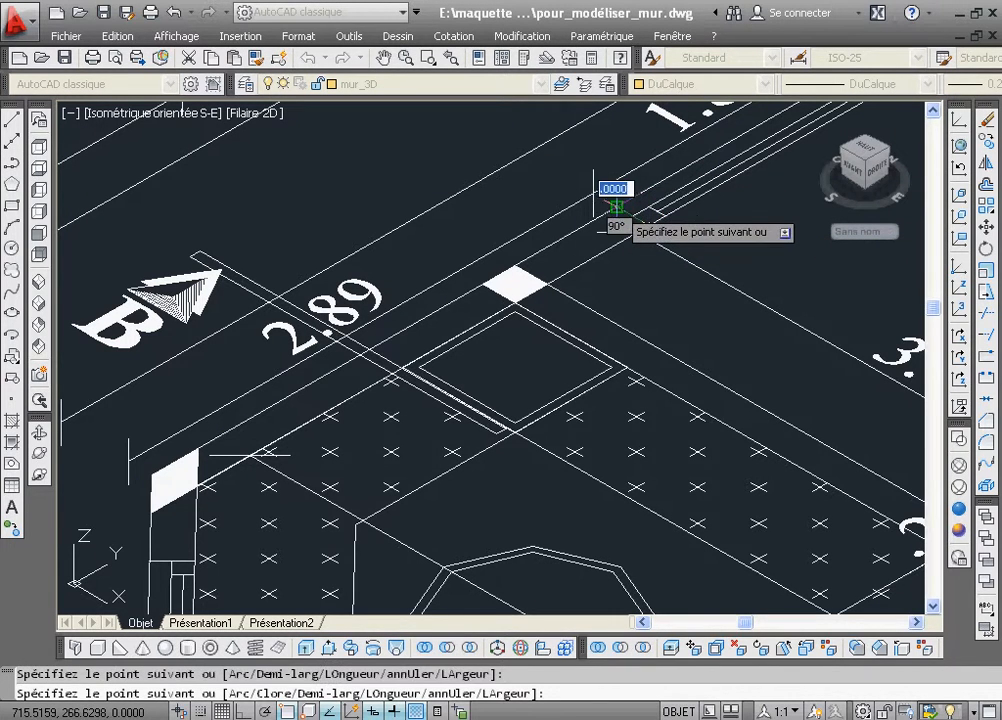
click(199, 489)
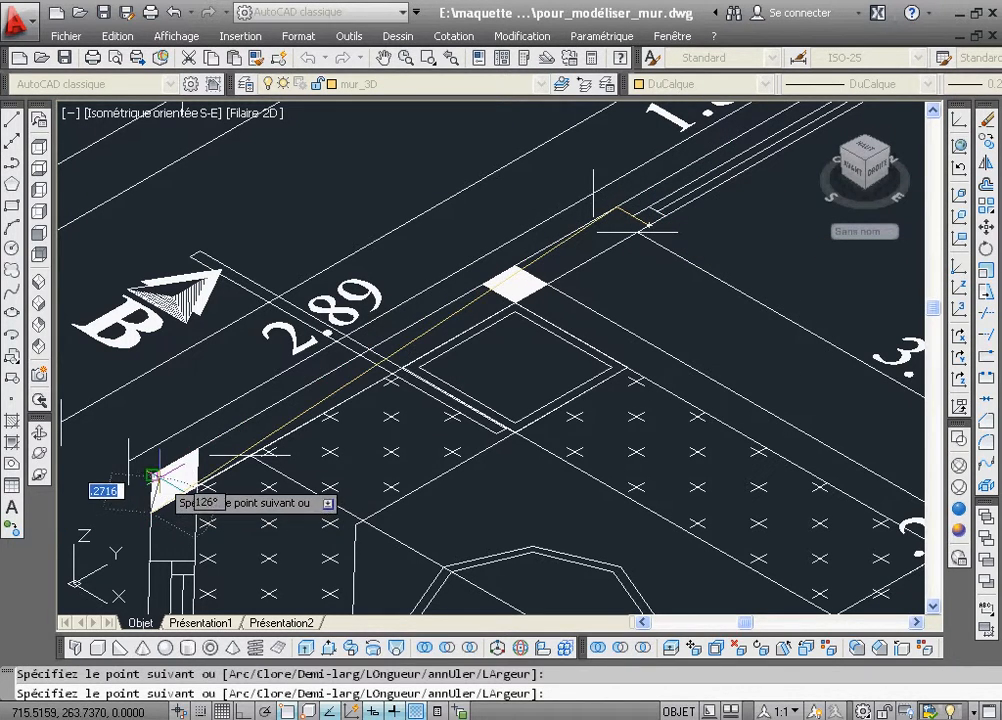
right_click(236, 479)
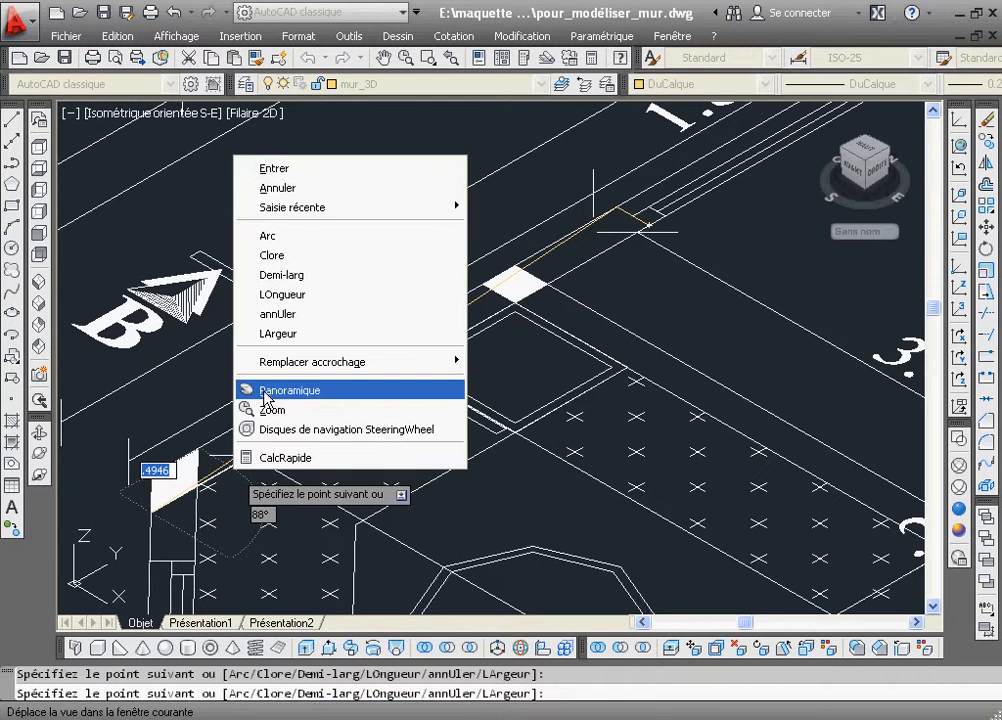
click(278, 314)
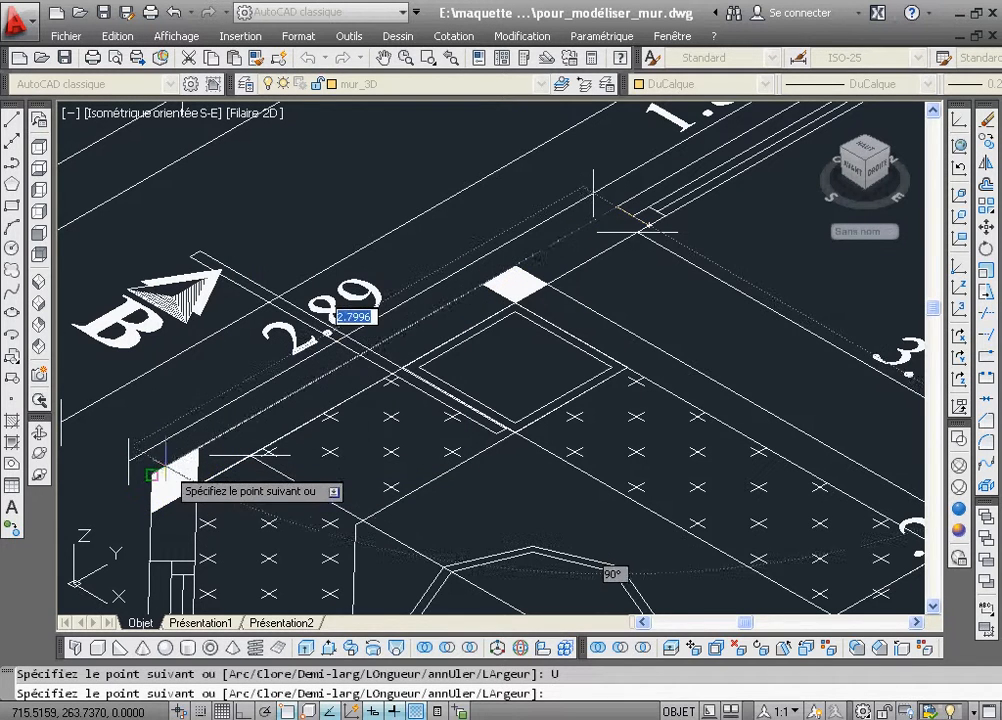
Try to complete and close the polyline around the salon's corner column, and erase it
click(151, 474)
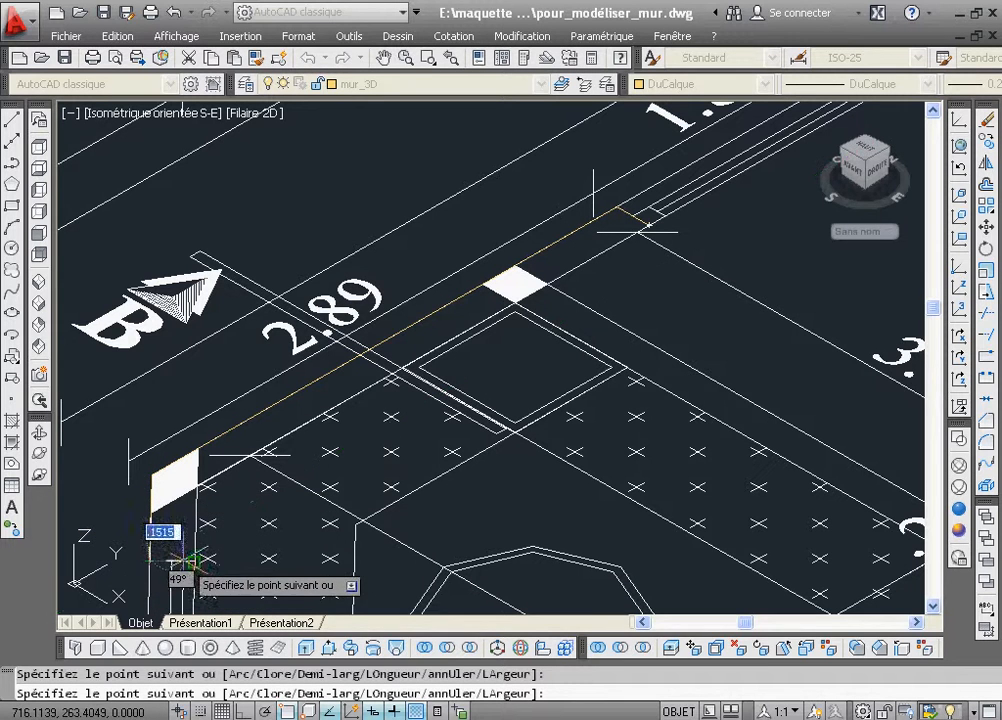
click(193, 560)
click(195, 455)
right_click(566, 251)
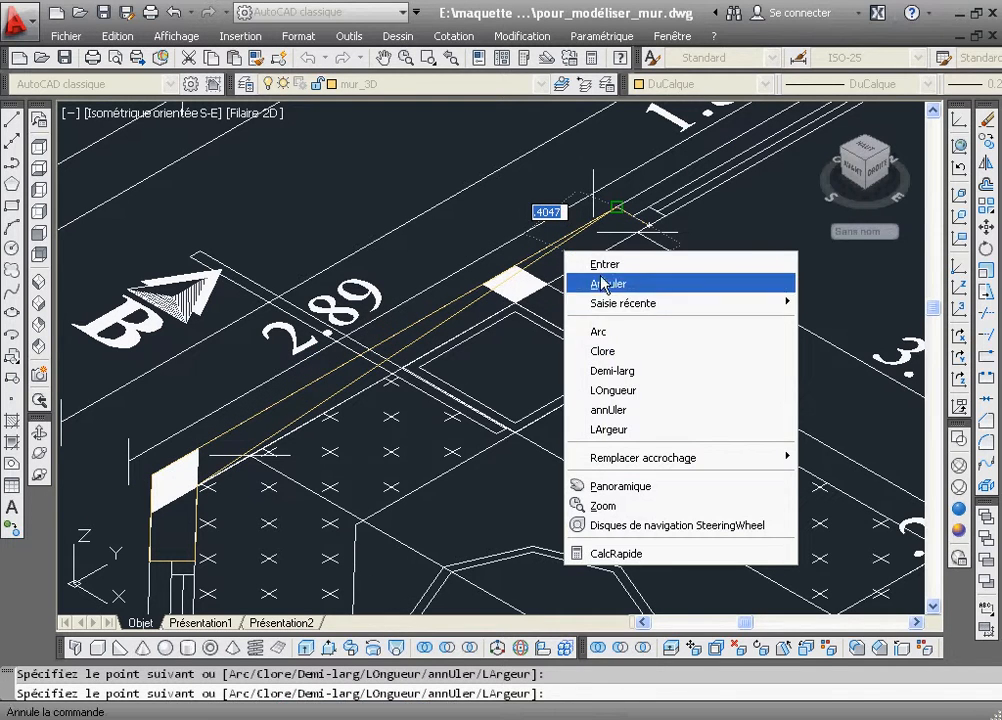
click(633, 351)
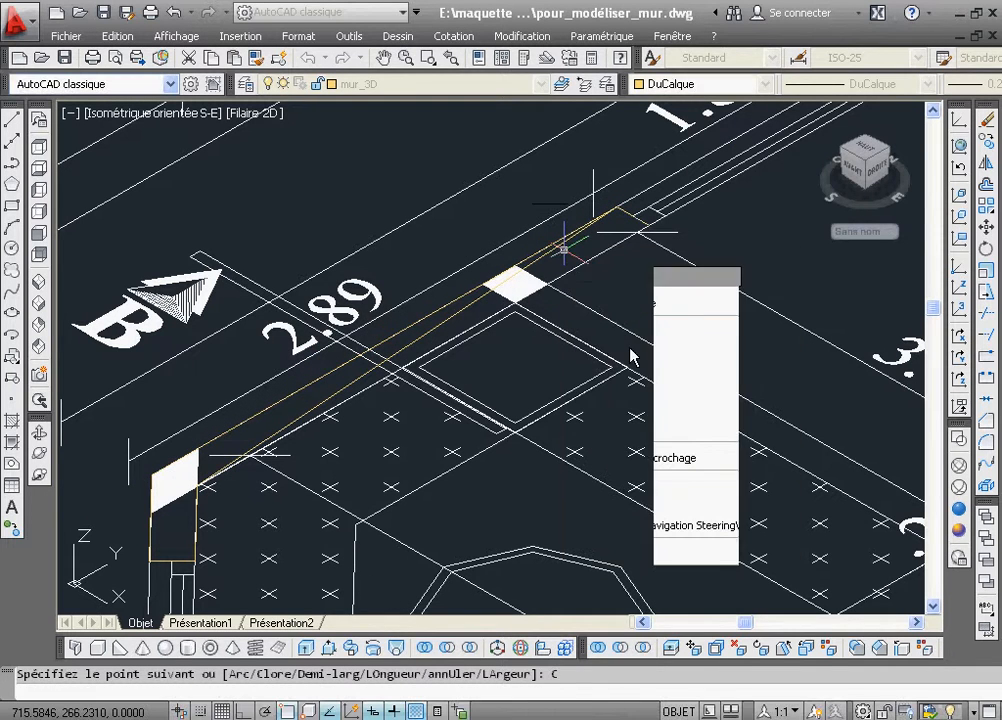
click(464, 311)
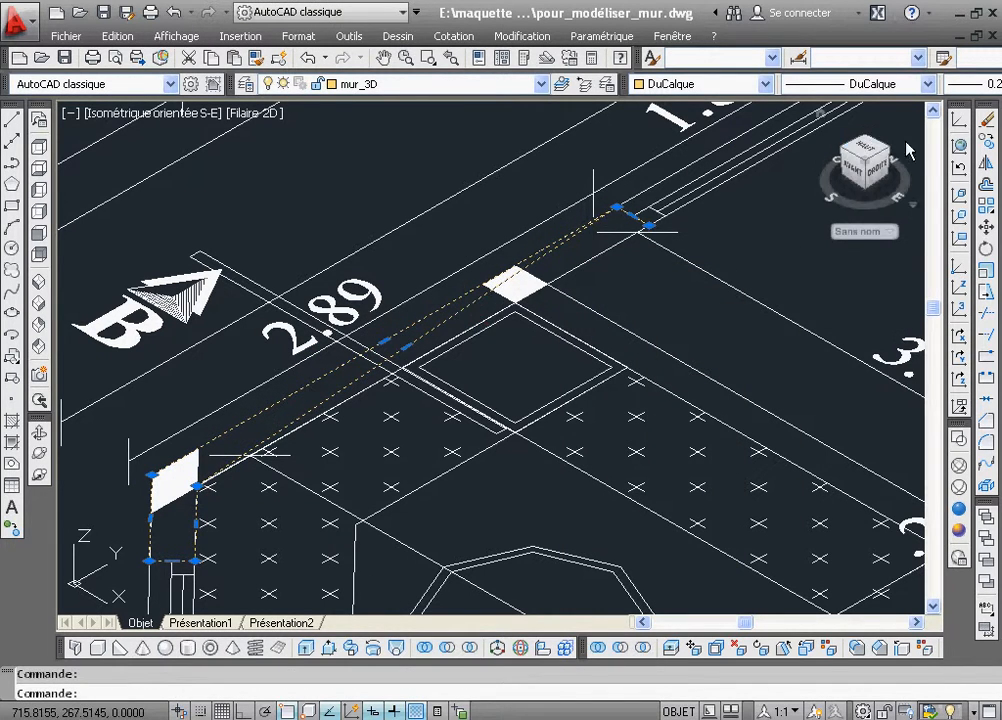
click(990, 119)
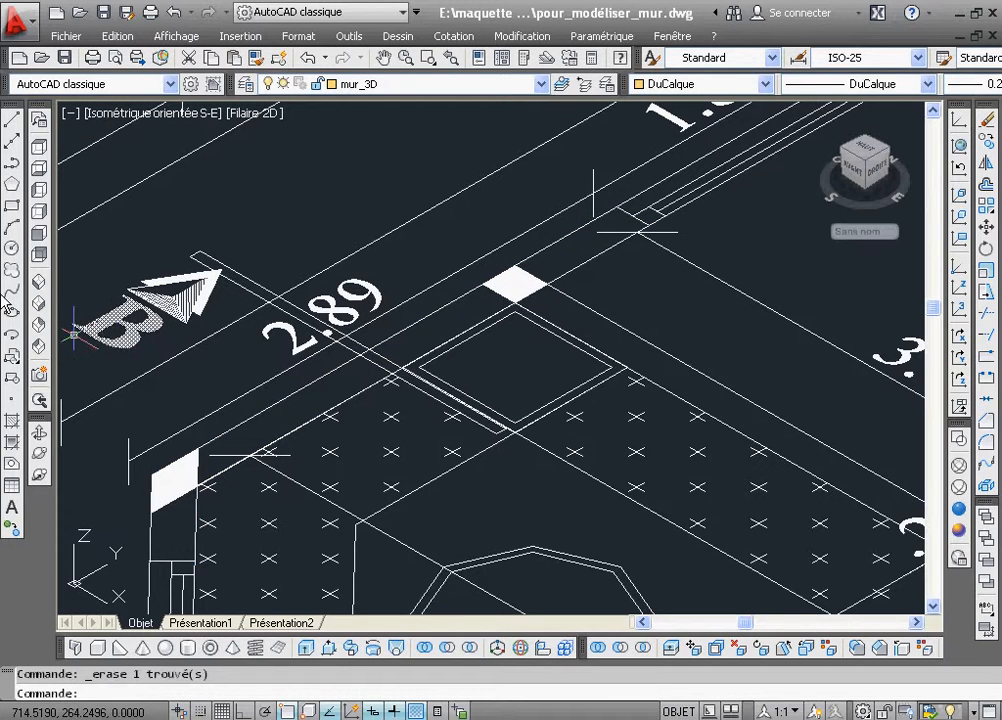
Trace a closed polyline around the outer wall beside the 2.89 dimension, from the salon window past the corner column to the 1.80 window
click(13, 163)
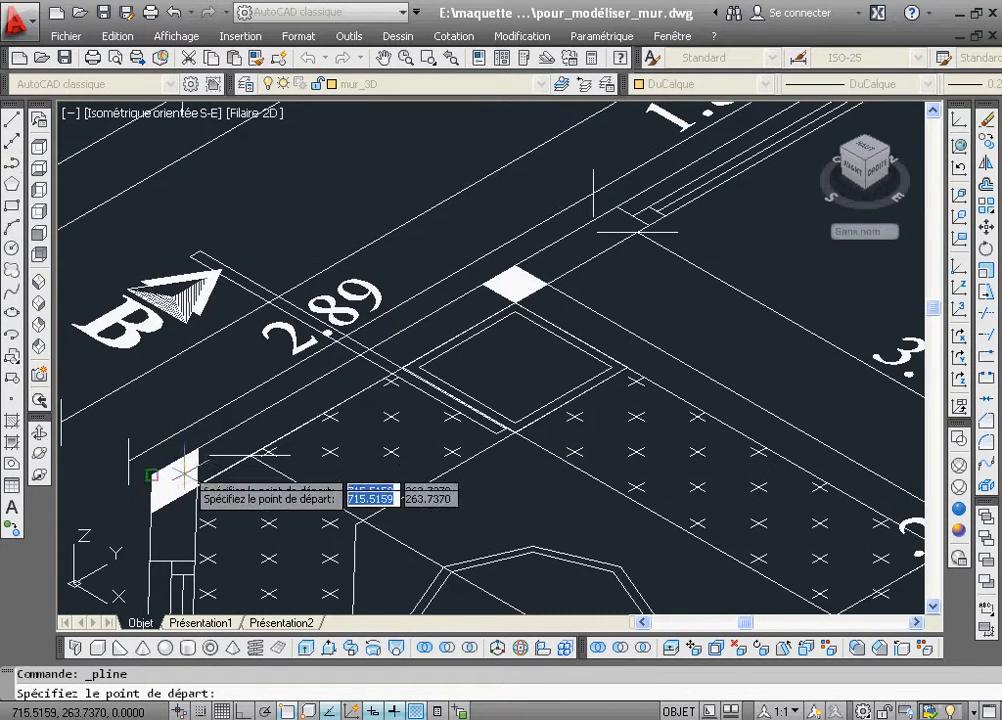
click(194, 560)
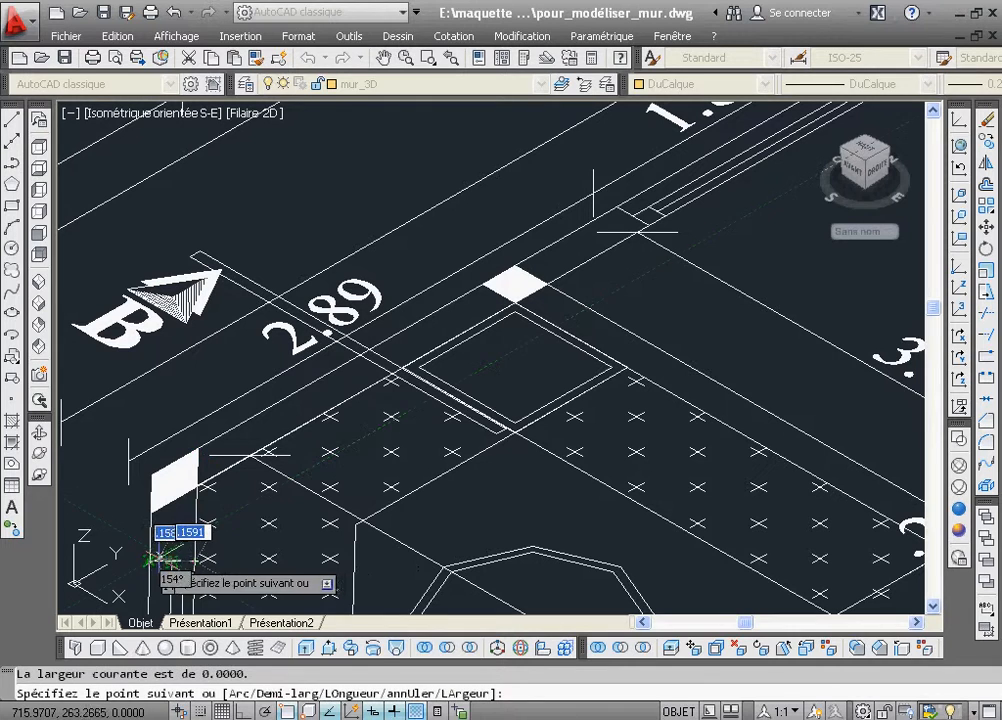
click(150, 558)
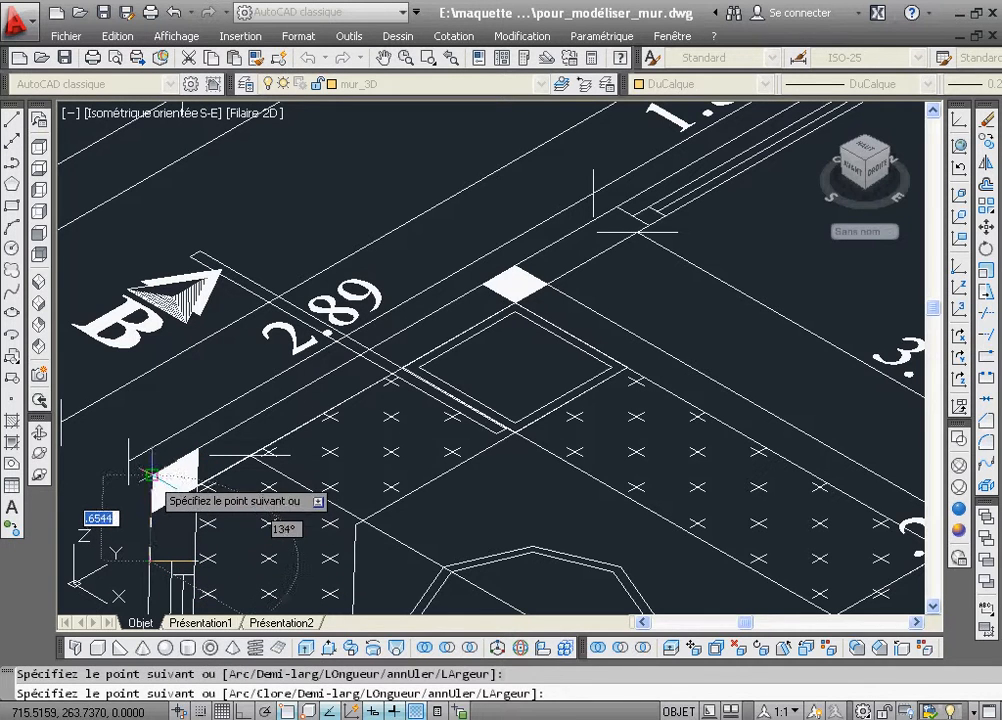
click(150, 475)
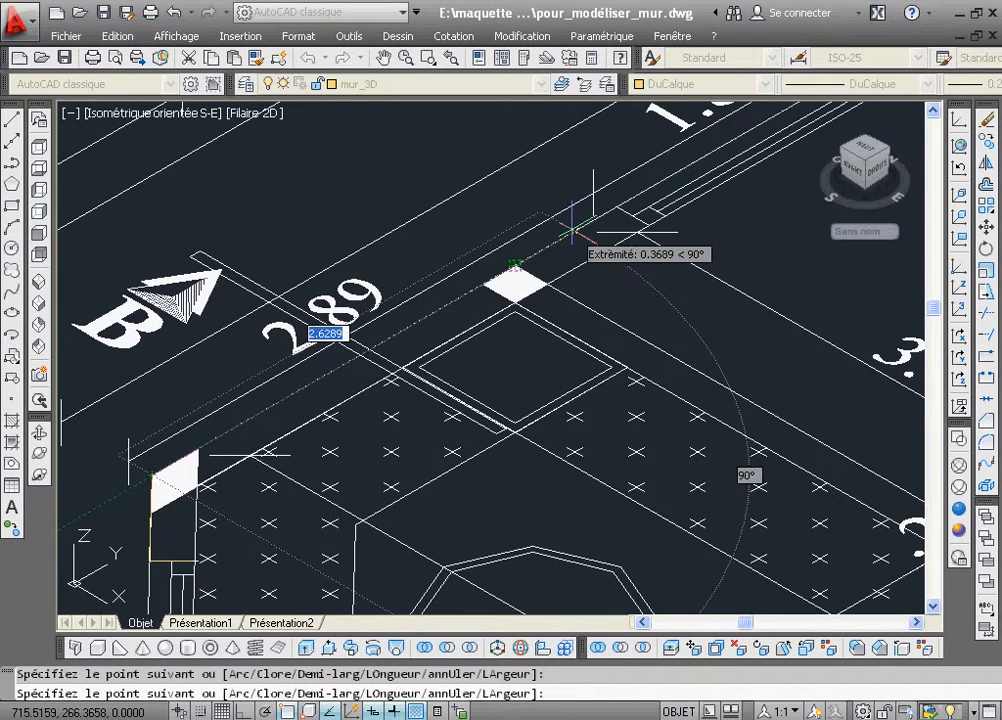
click(618, 207)
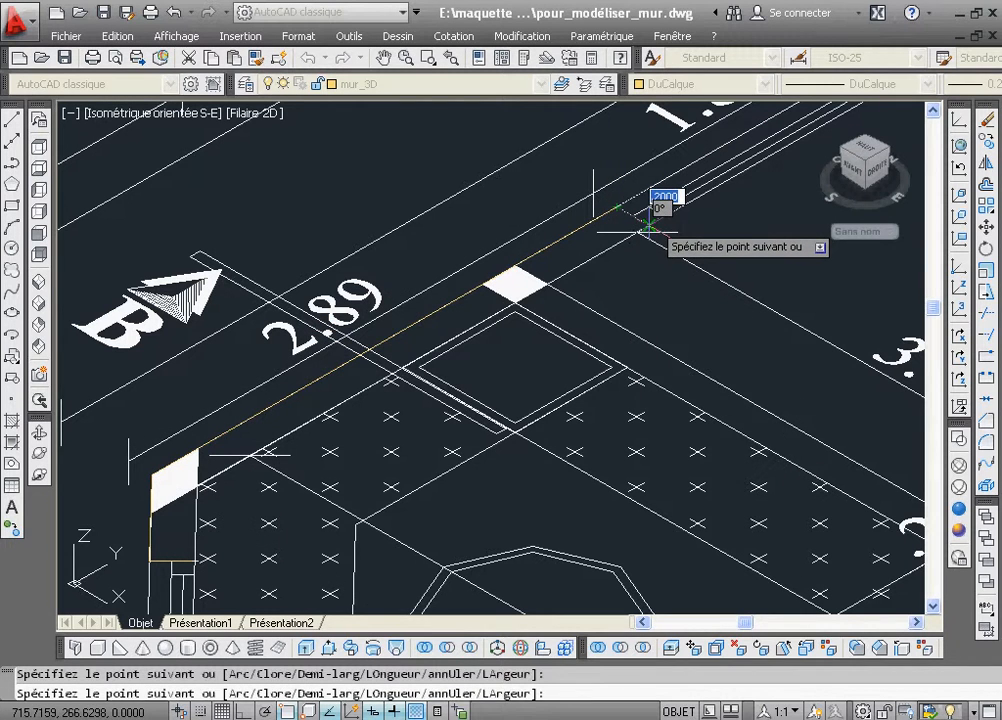
click(199, 487)
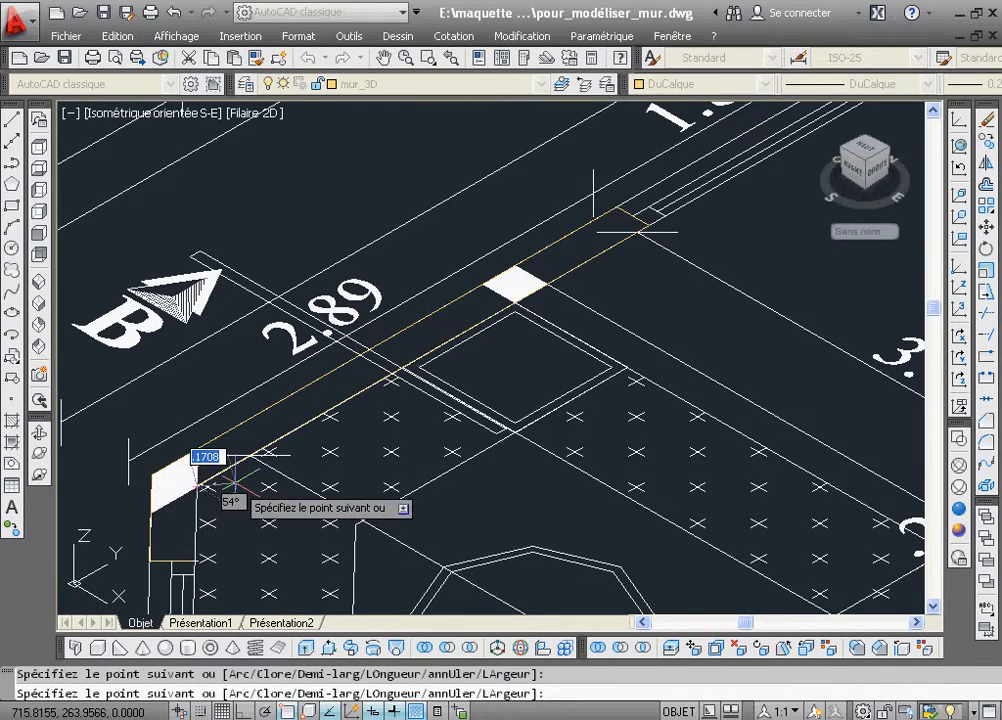
right_click(236, 490)
click(289, 266)
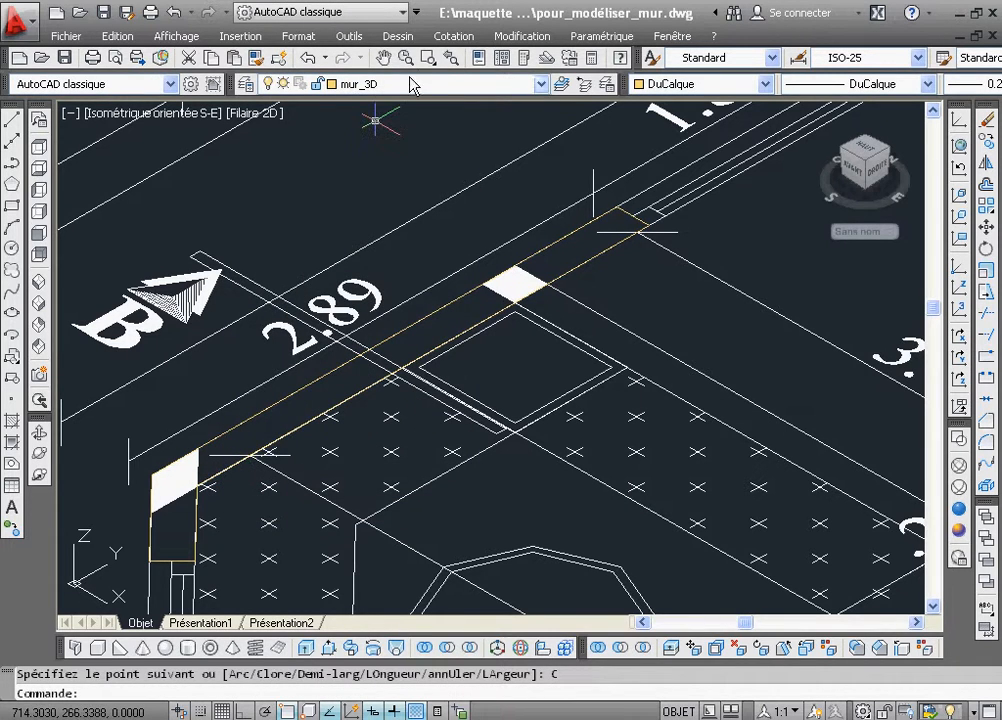
Examine the traced wall beside the 2.89 dimension up close, and look over the R_D_C plan and the adjacent COUPE B_B section
click(448, 56)
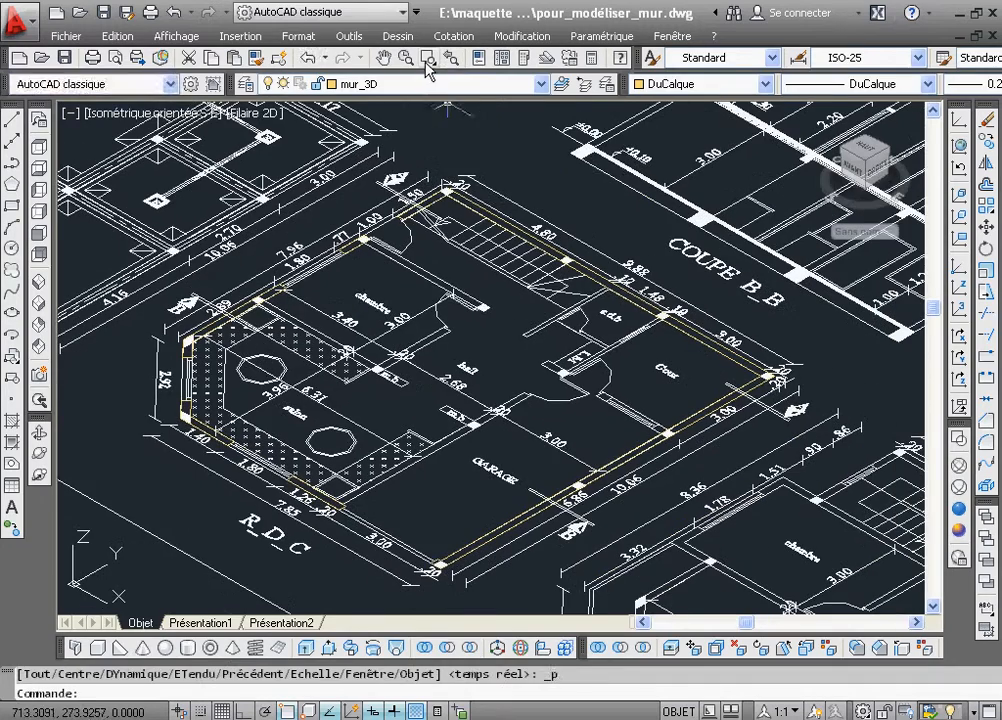
click(427, 61)
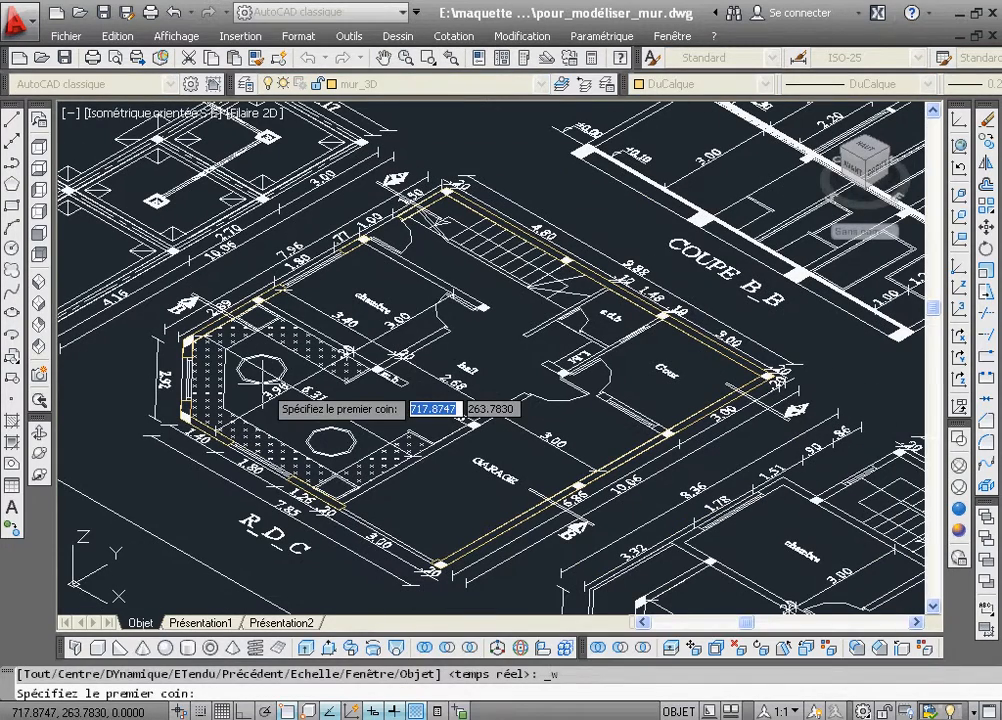
click(174, 256)
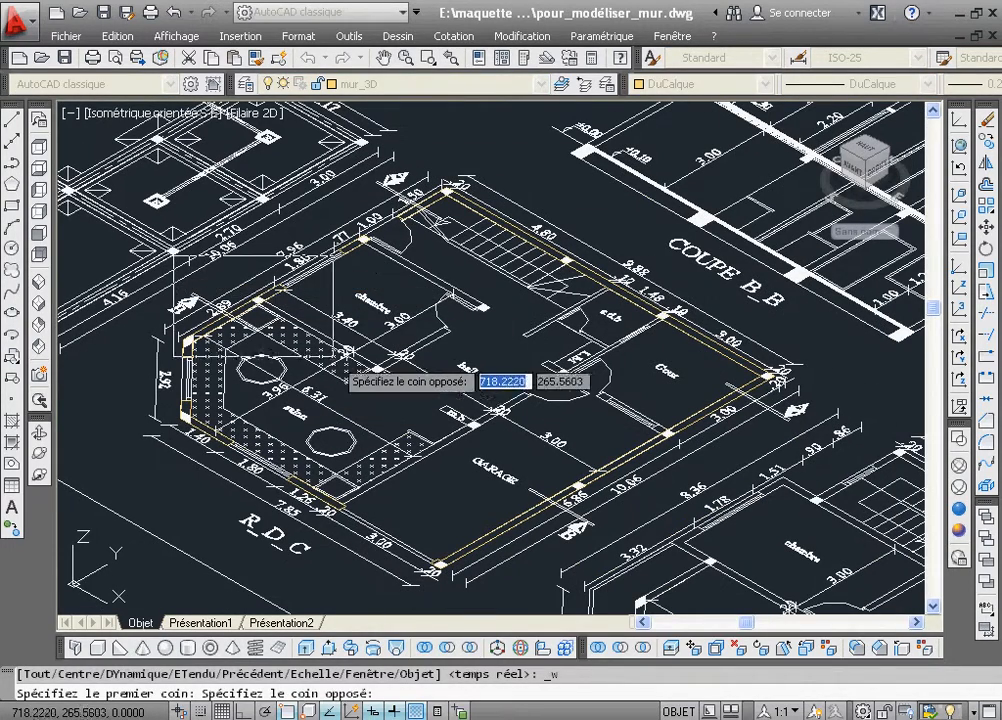
click(335, 355)
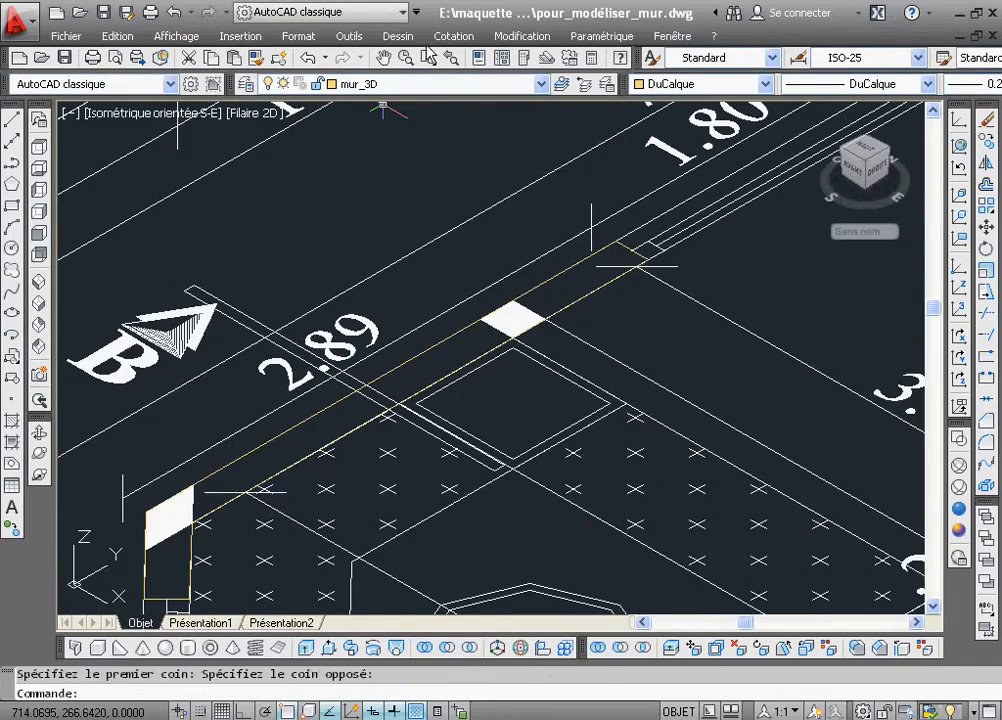
click(452, 58)
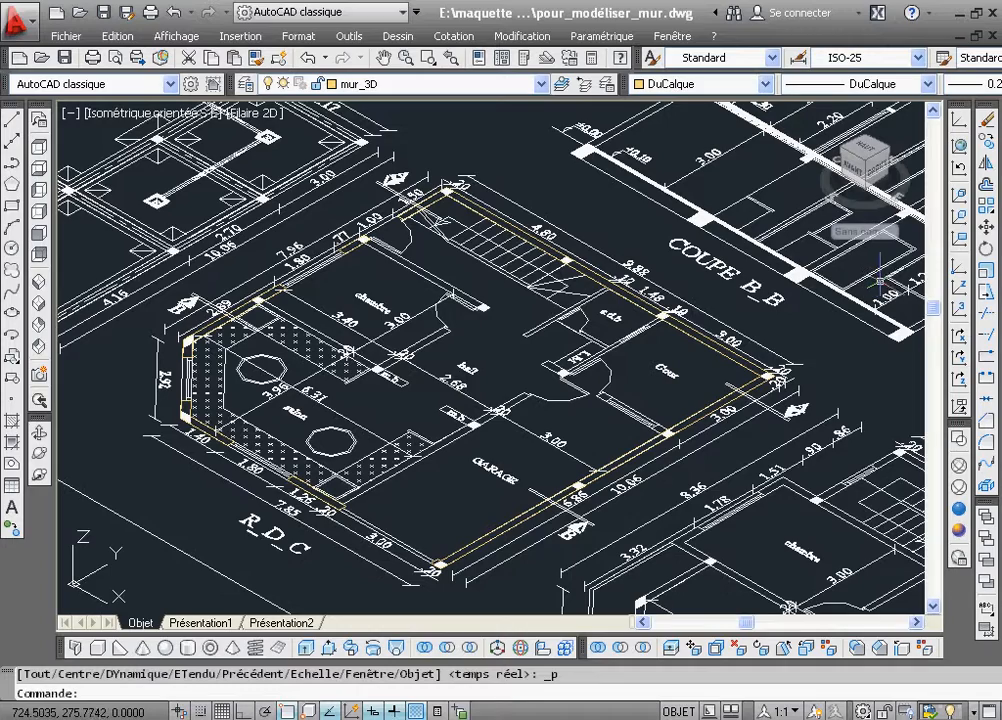
mouse_move(935, 302)
mouse_down()
mouse_move(936, 290)
mouse_move(938, 310)
mouse_up()
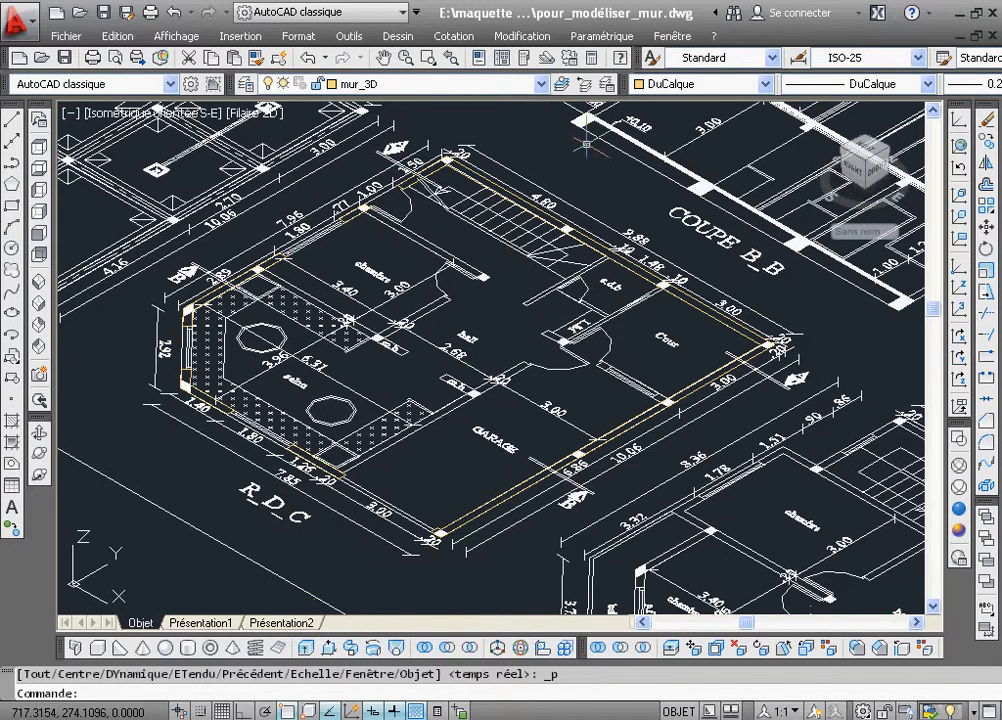
click(384, 57)
mouse_move(748, 107)
mouse_down()
mouse_move(716, 198)
mouse_move(683, 232)
mouse_up()
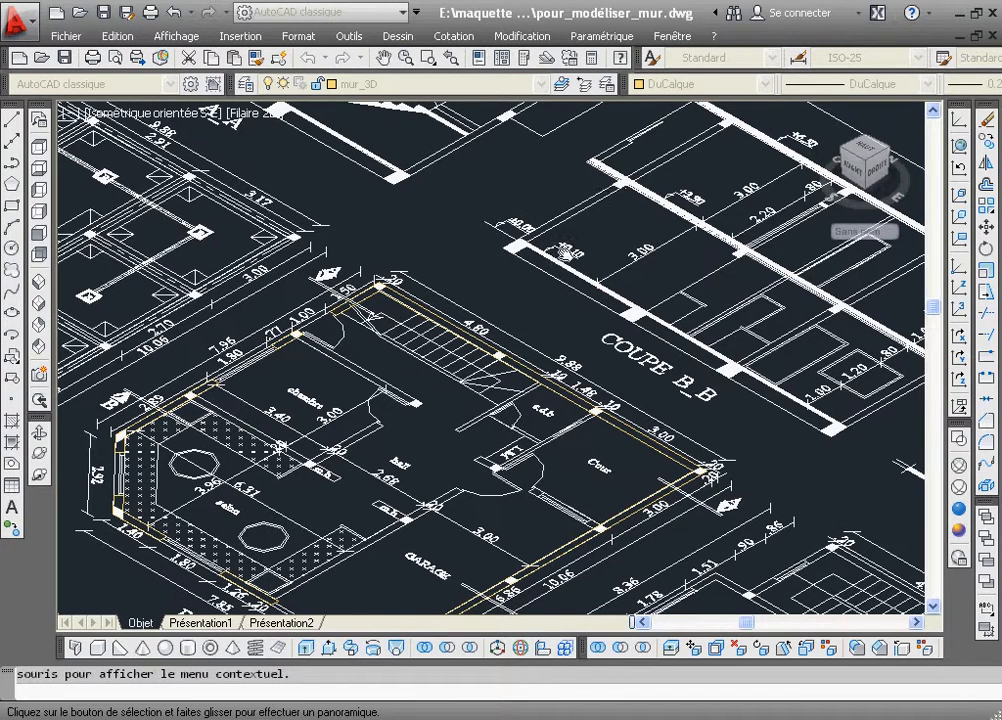
mouse_move(446, 442)
mouse_down()
mouse_move(505, 405)
mouse_move(555, 328)
mouse_up()
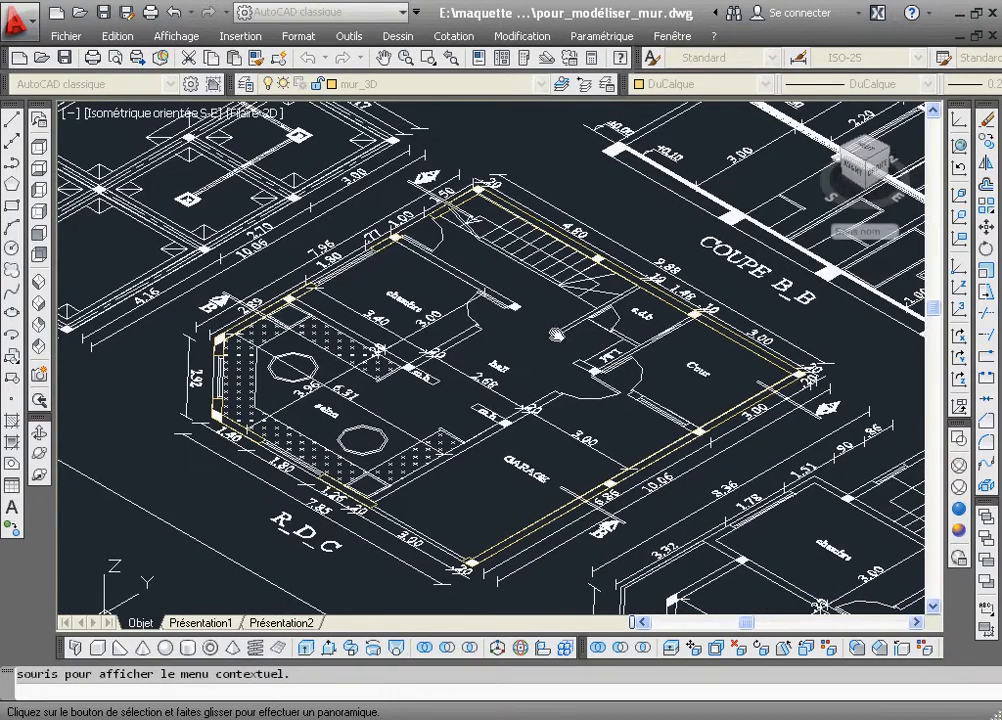
right_click(556, 335)
click(591, 345)
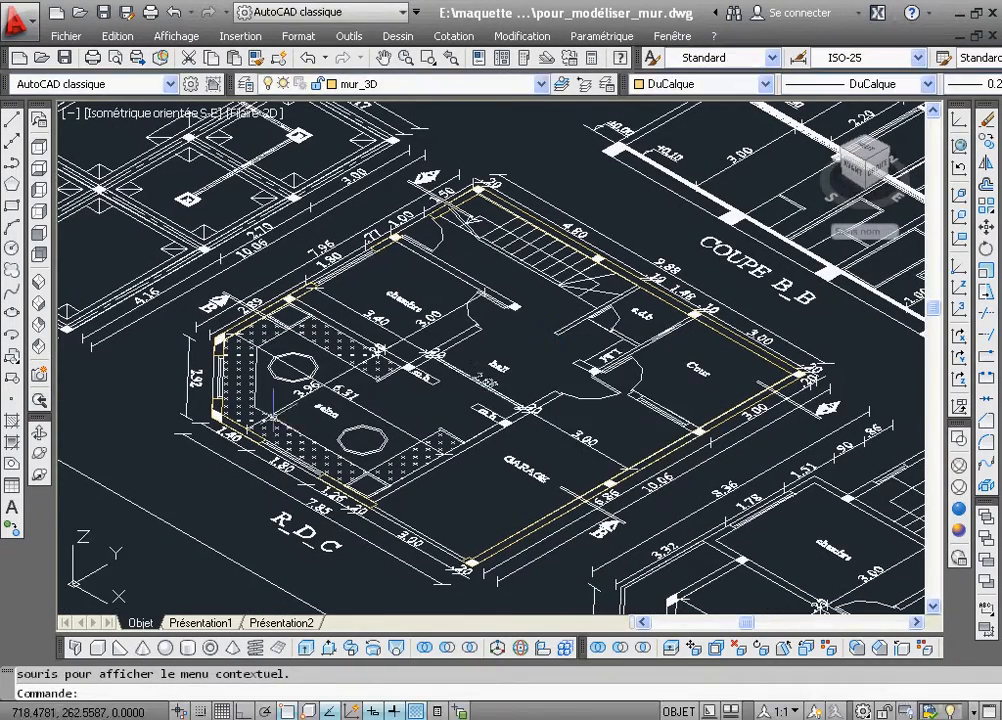
Extrude the five closed wall polylines around the R_D_C plan into solids with a height of 3.2
click(307, 650)
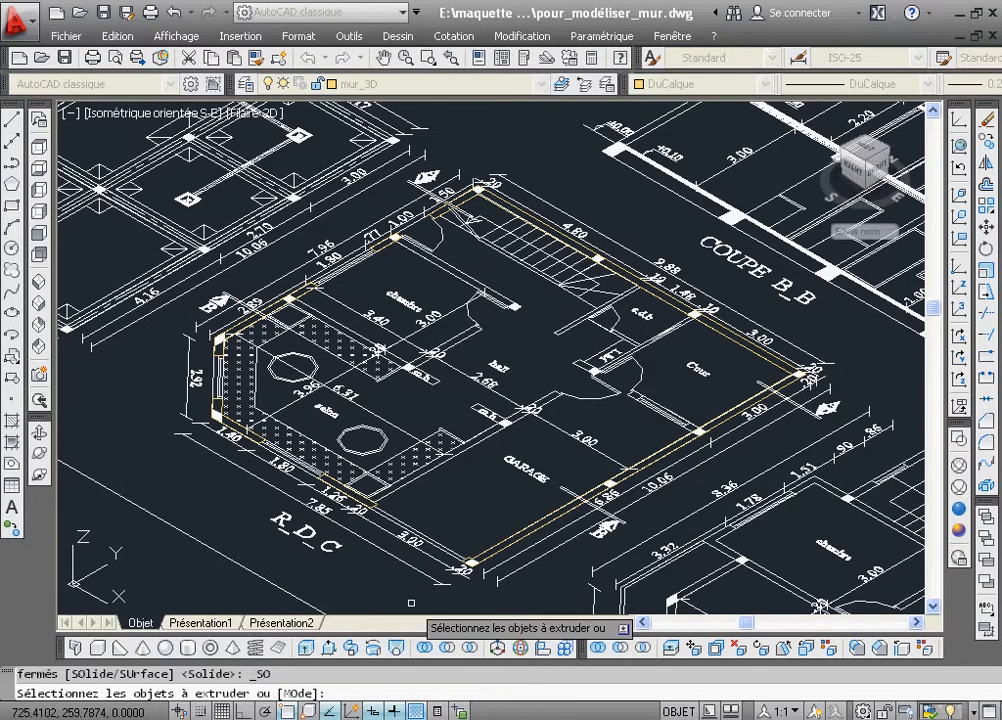
click(507, 548)
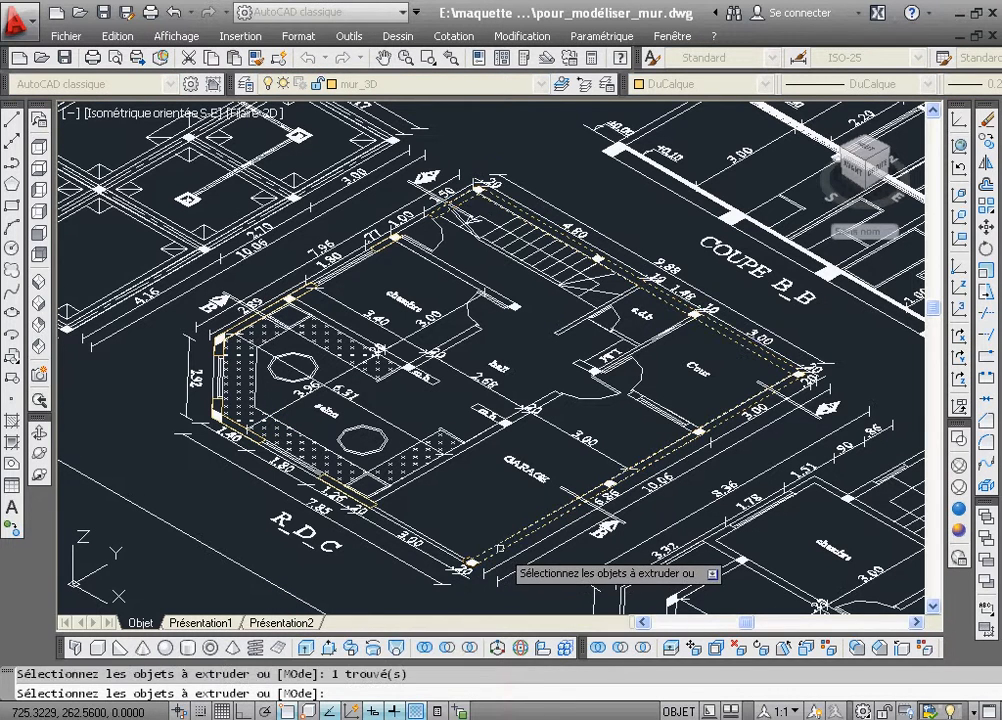
click(360, 506)
click(255, 443)
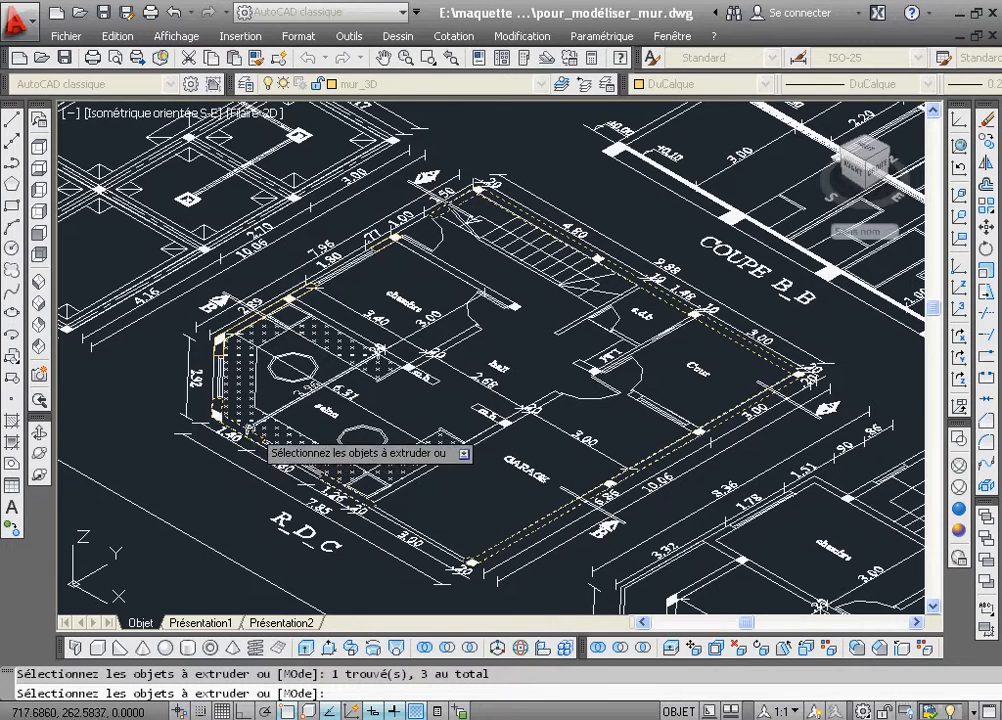
click(252, 325)
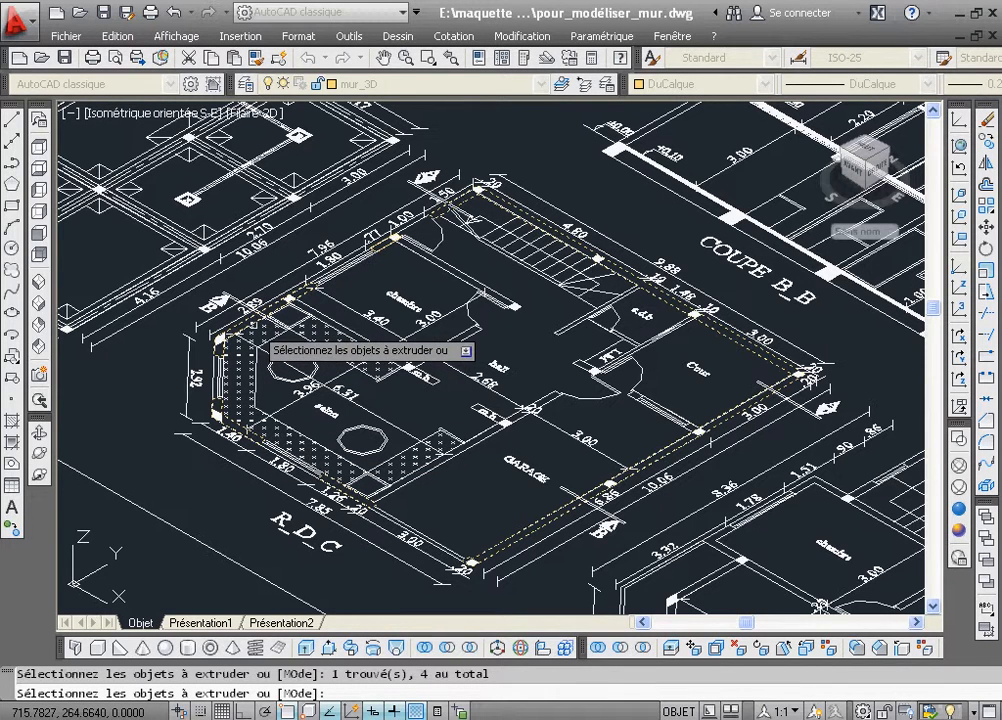
click(384, 244)
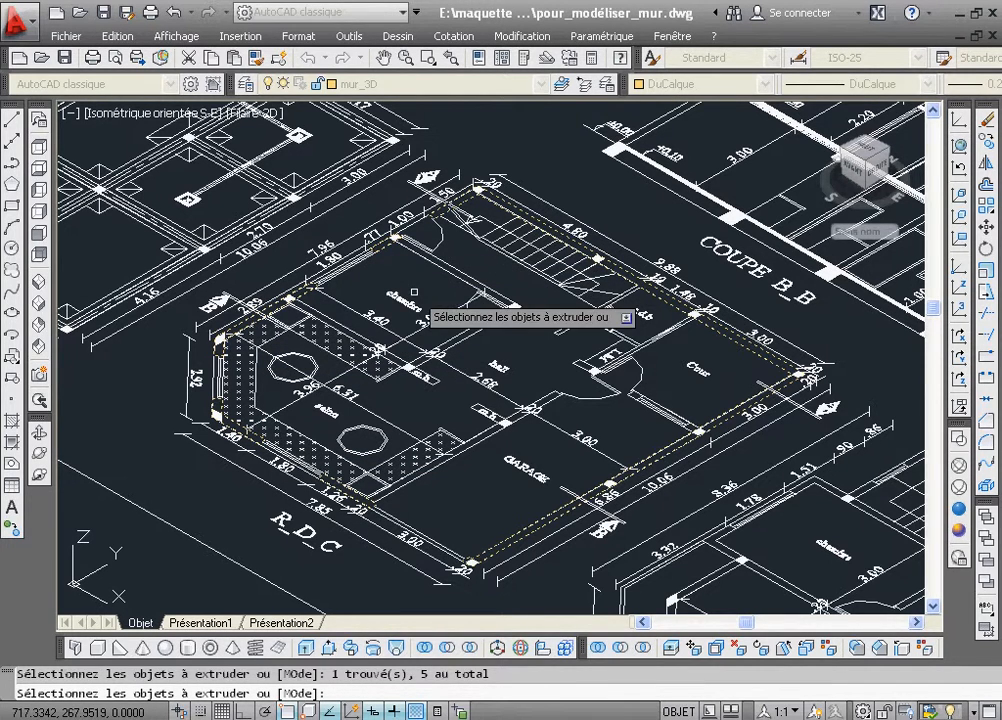
right_click(414, 291)
click(421, 304)
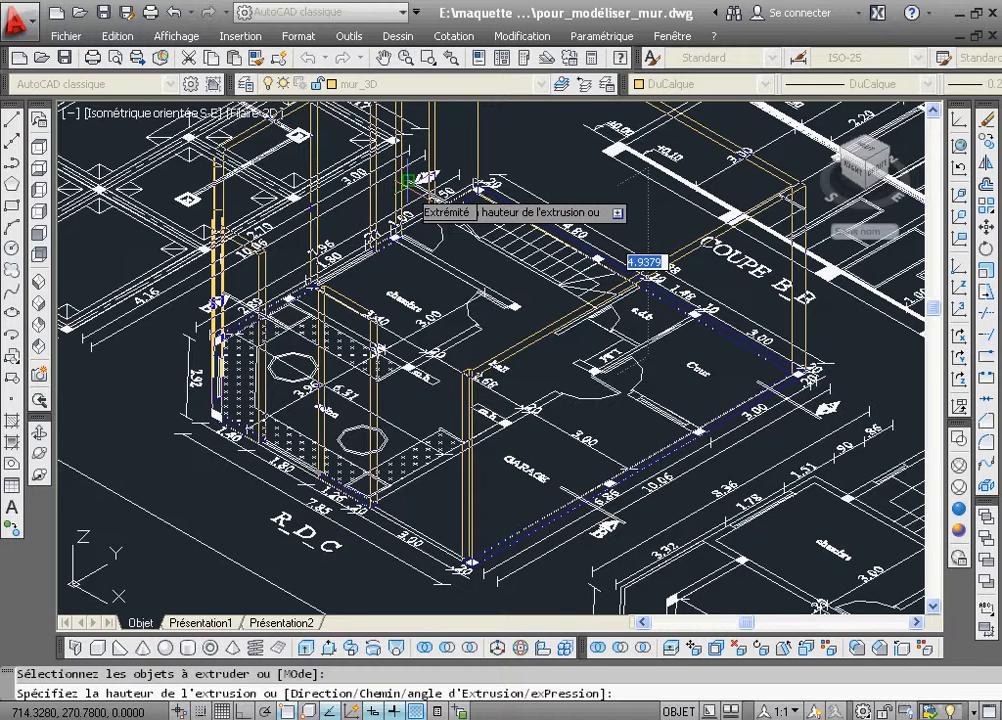
key(Caps_Lock)
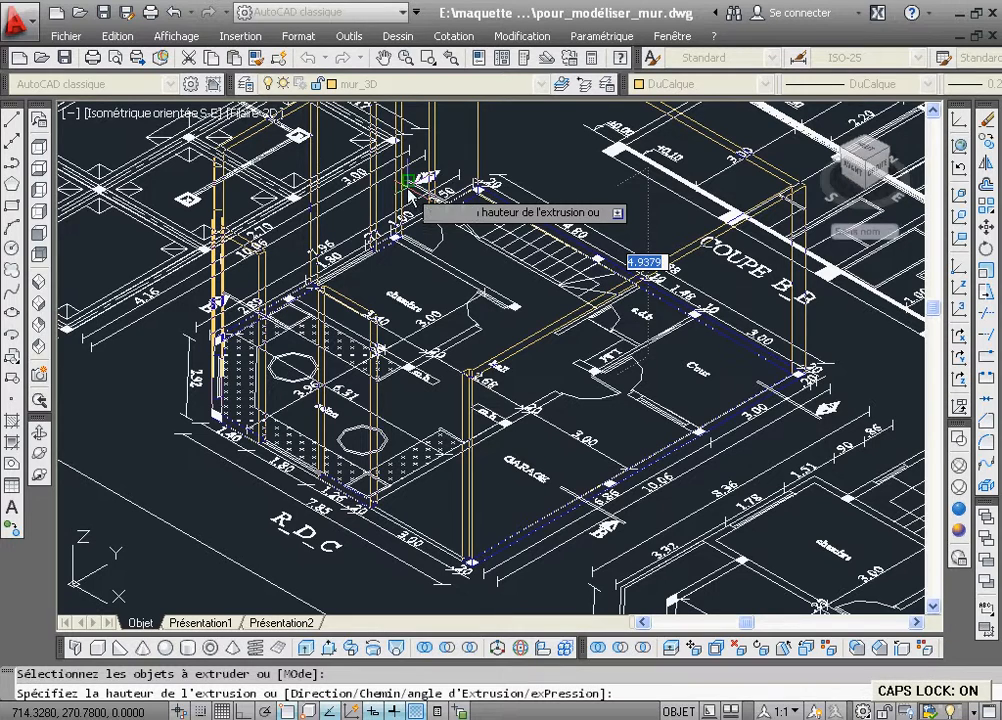
text(3)
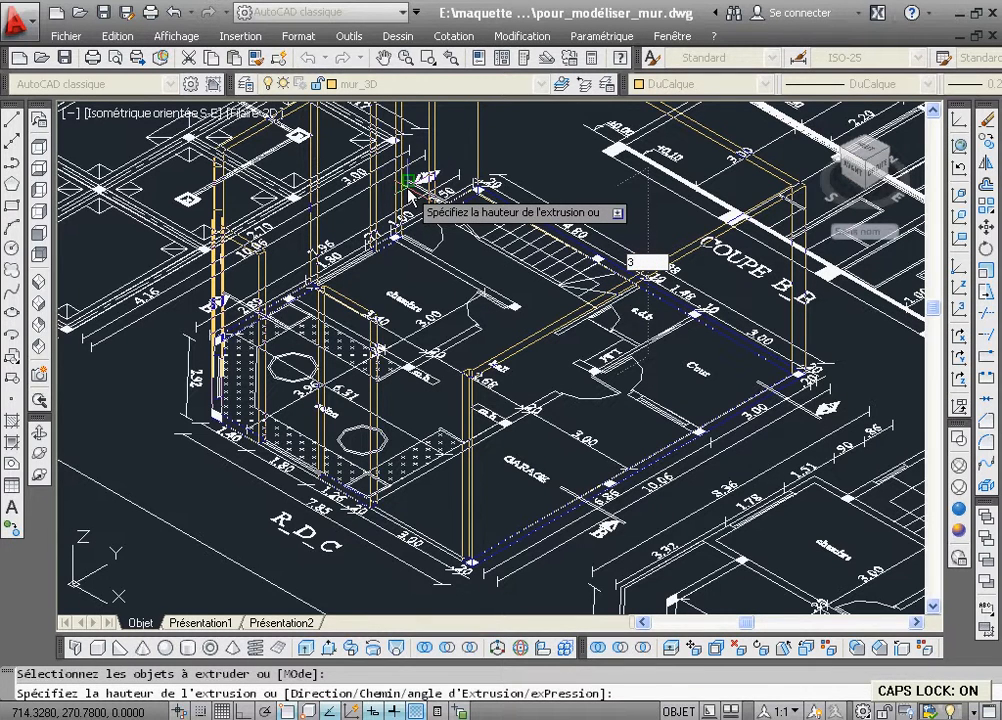
text(.)
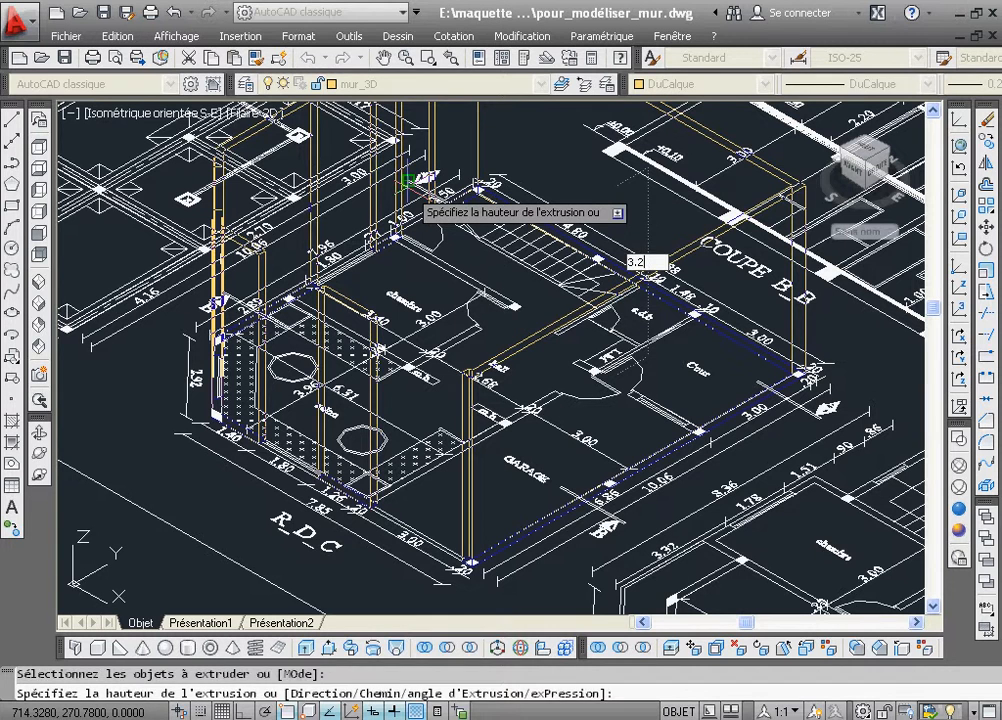
text(2)
key(Return)
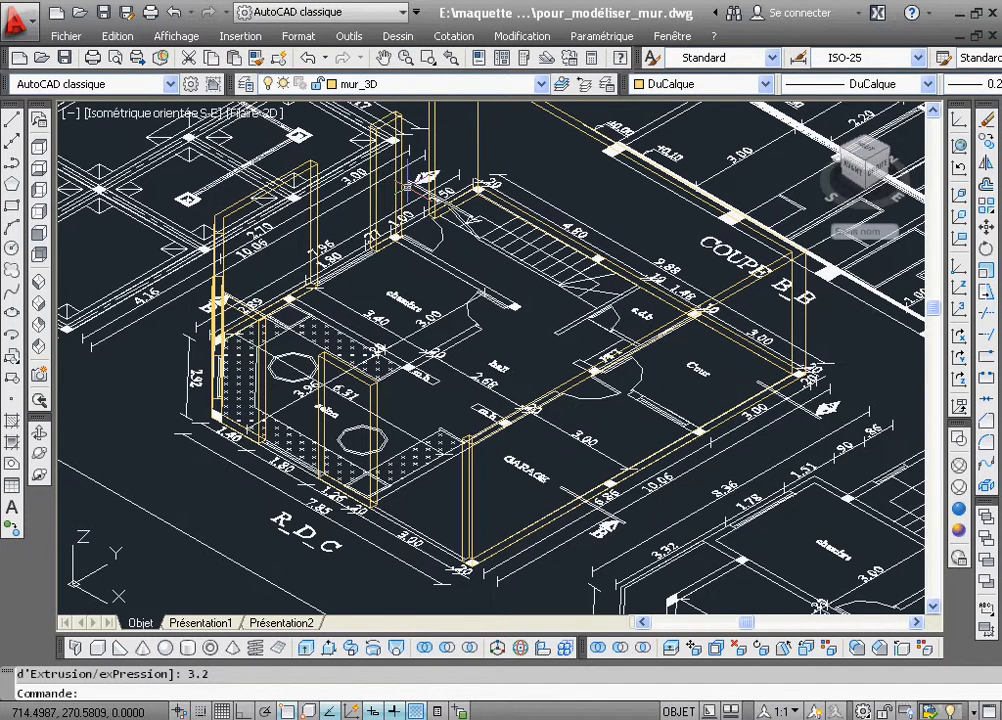
Show the extruded ground-floor walls in the Réaliste visual style, leaving the visual styles toolbar docked in its original place
click(383, 58)
drag(367, 154, 365, 181)
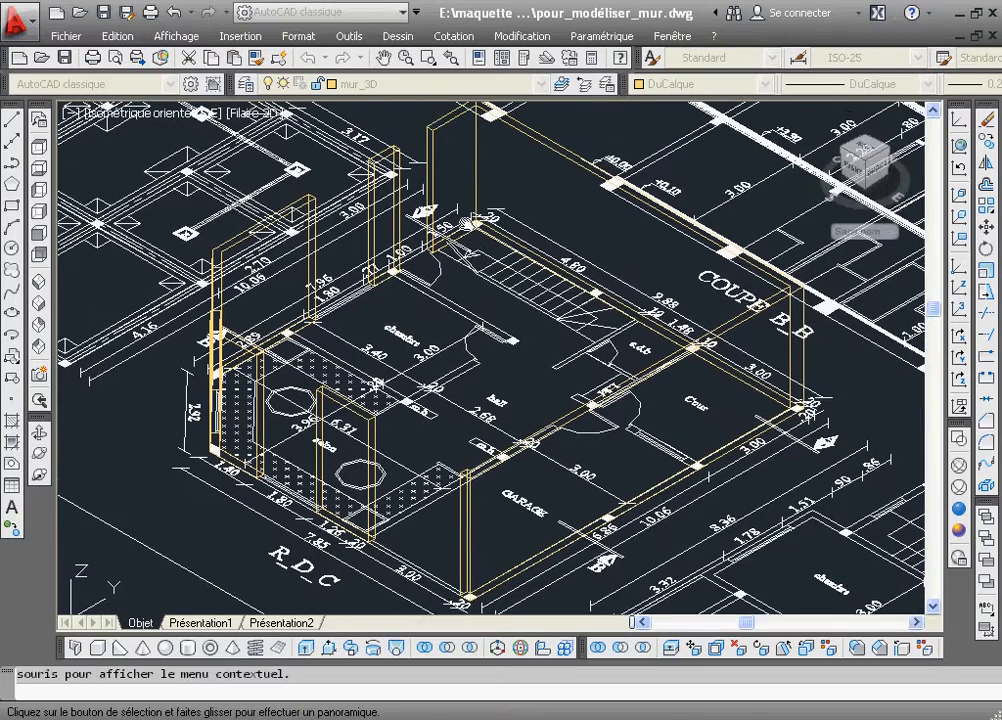
click(408, 60)
drag(489, 214, 485, 236)
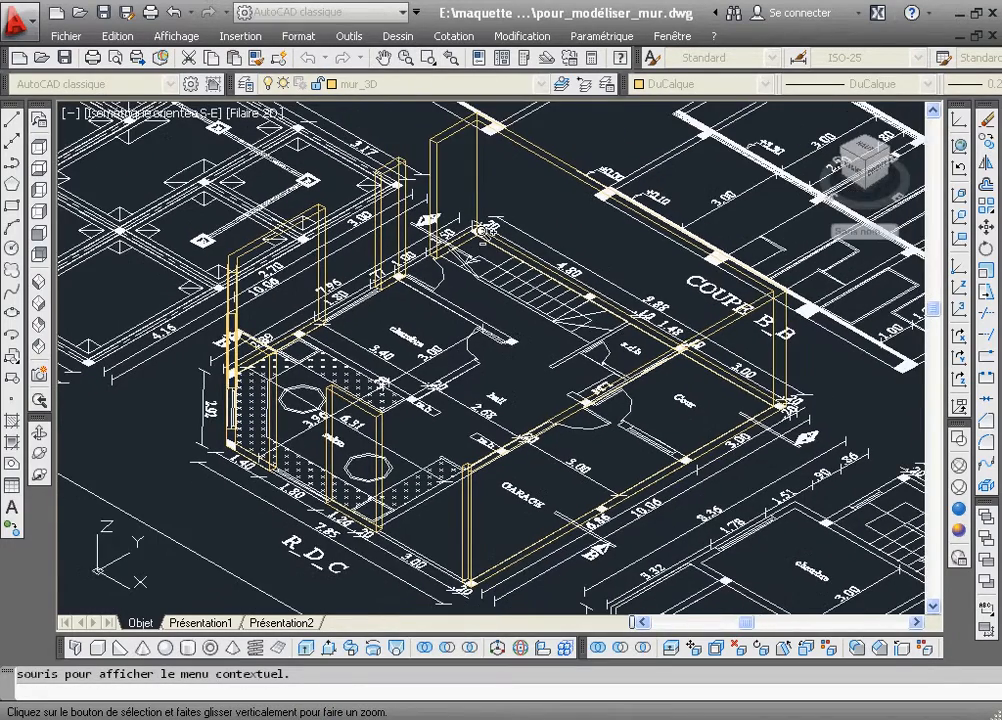
right_click(487, 235)
click(495, 241)
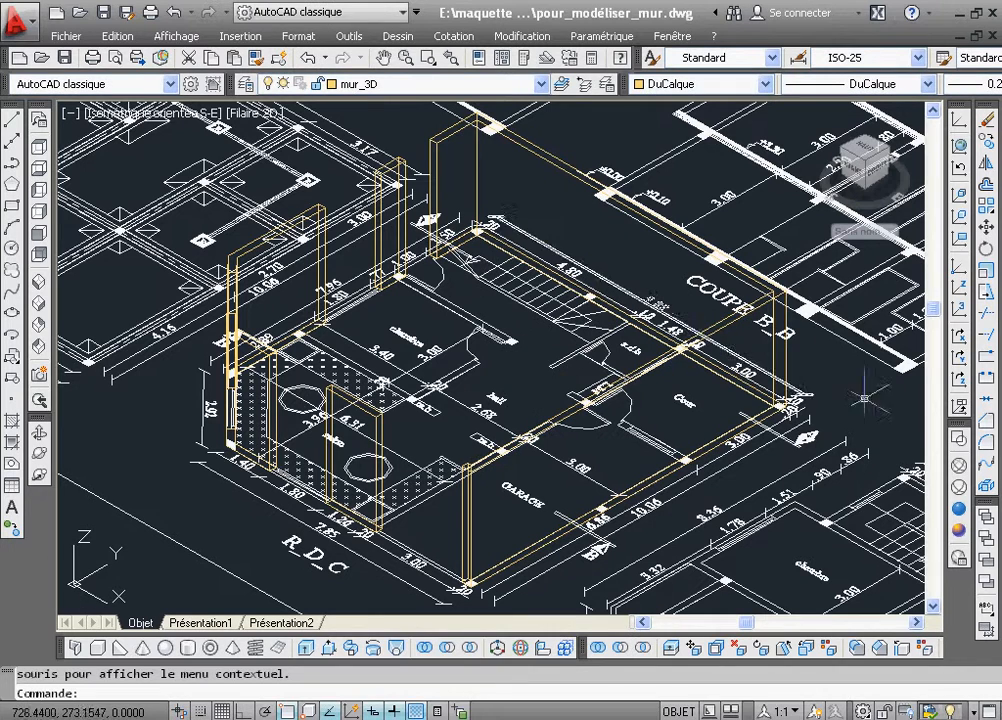
drag(962, 419, 602, 358)
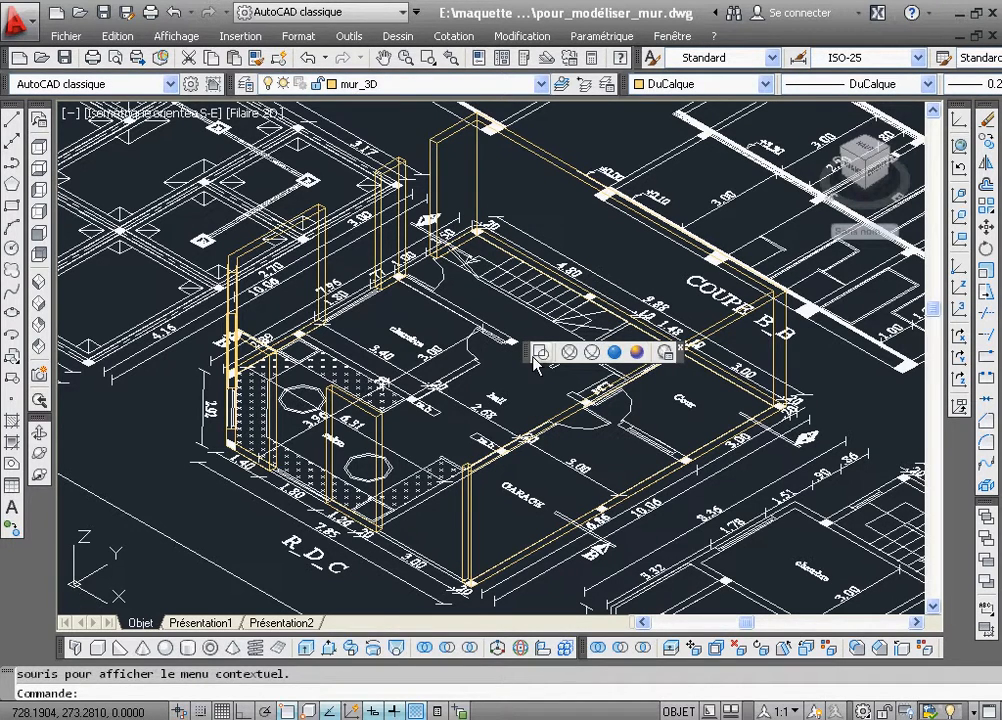
drag(531, 360, 964, 495)
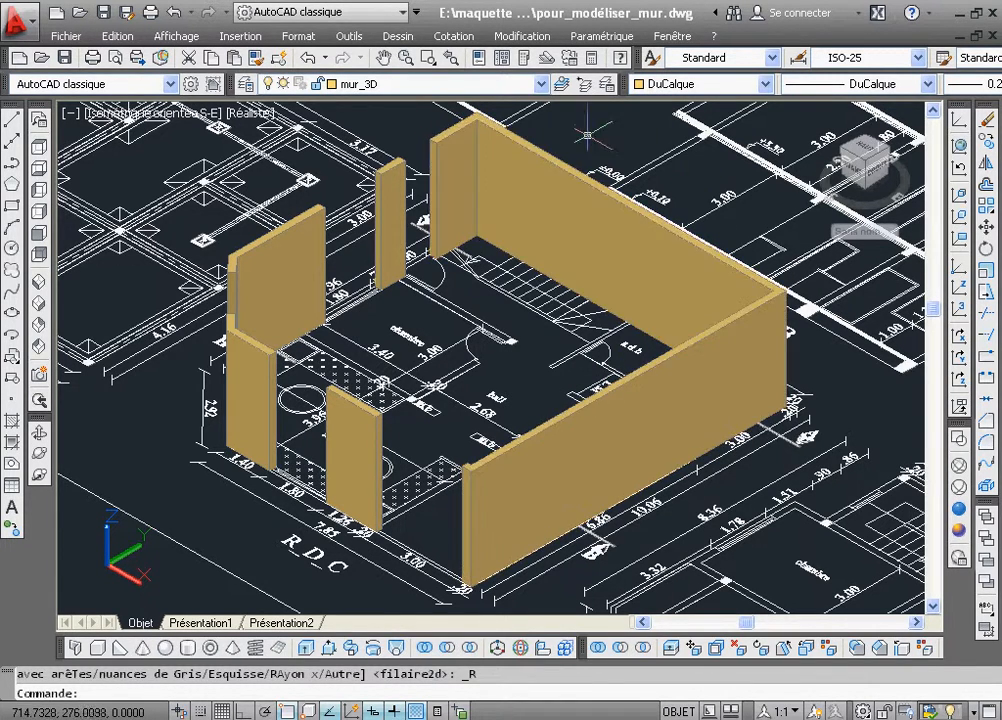
Look over the shaded outer walls and their window and door openings around the R_D_C plan
click(384, 58)
drag(615, 304, 455, 188)
drag(315, 410, 492, 523)
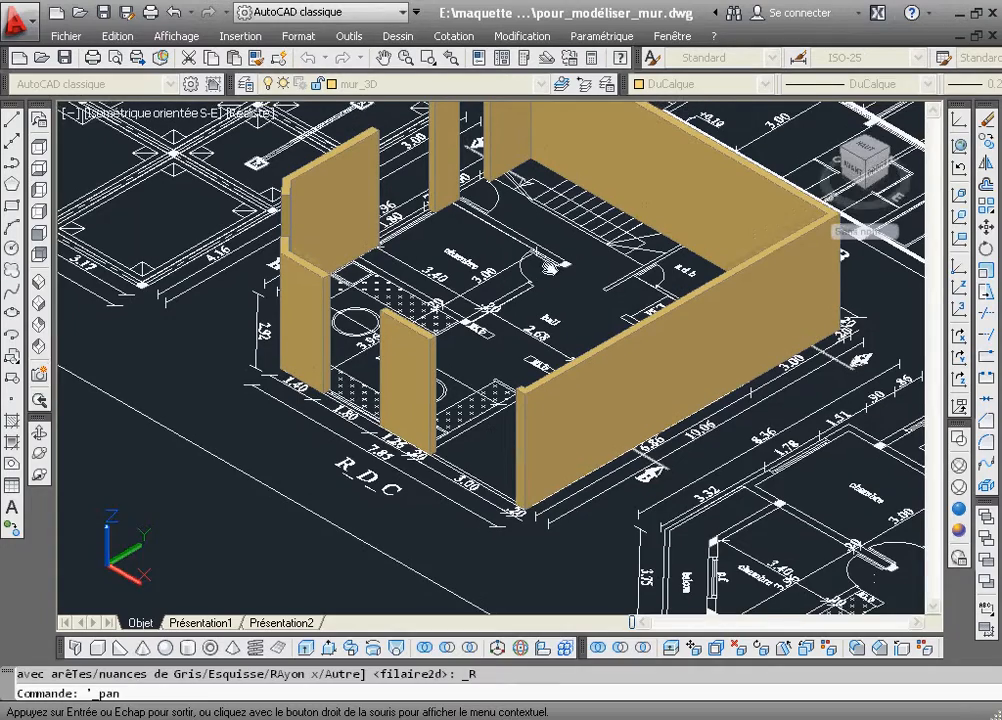
drag(549, 296, 502, 342)
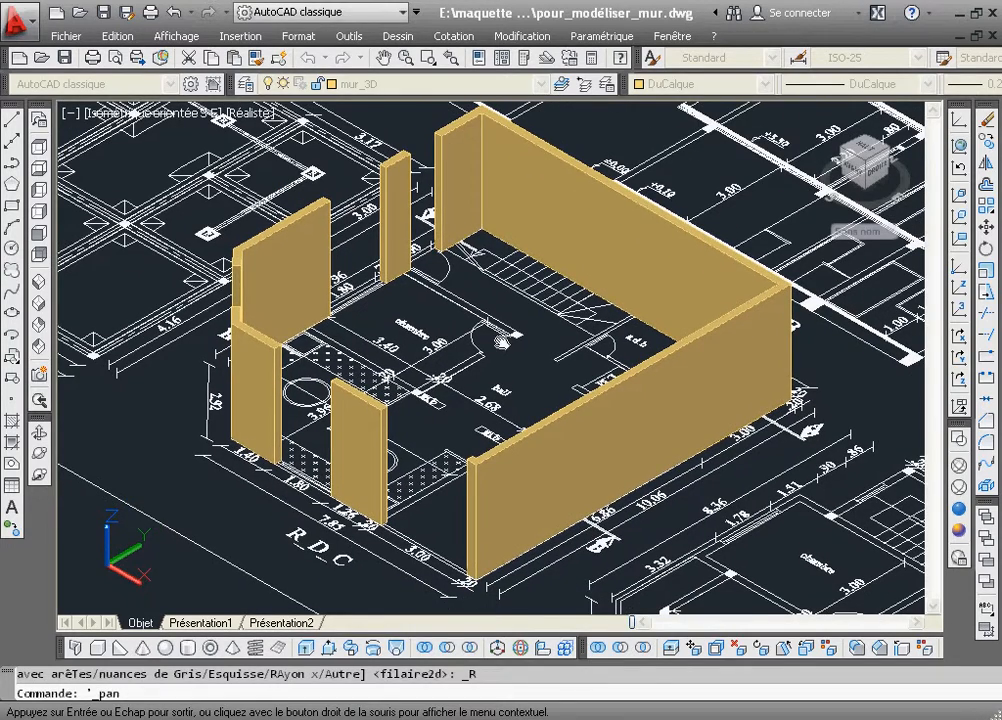
drag(465, 387, 455, 379)
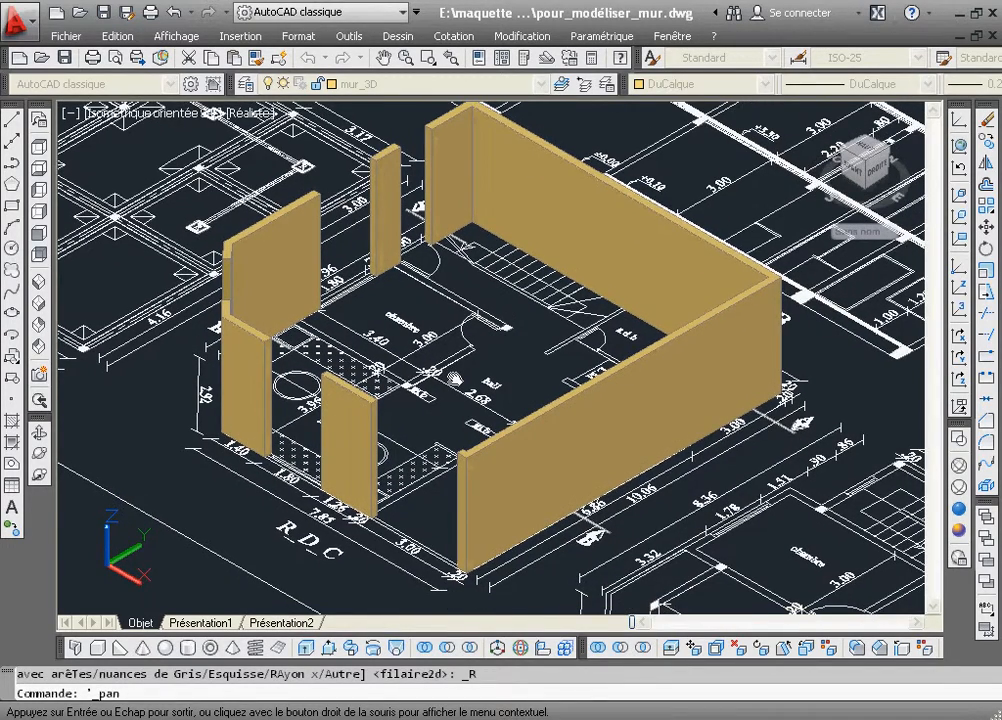
drag(529, 299, 512, 308)
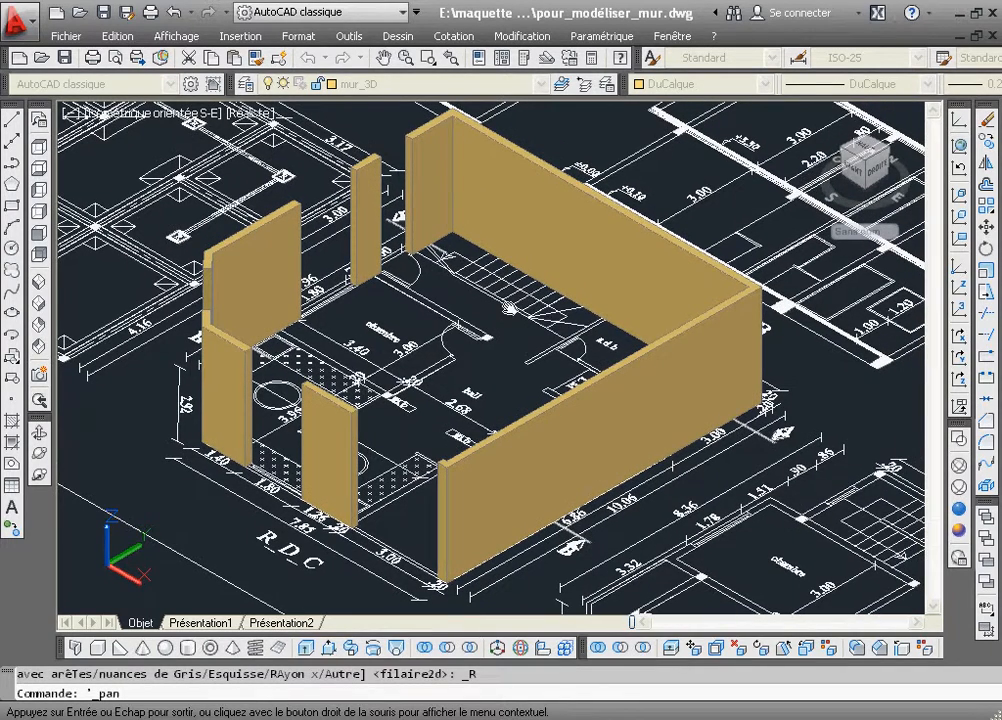
right_click(580, 313)
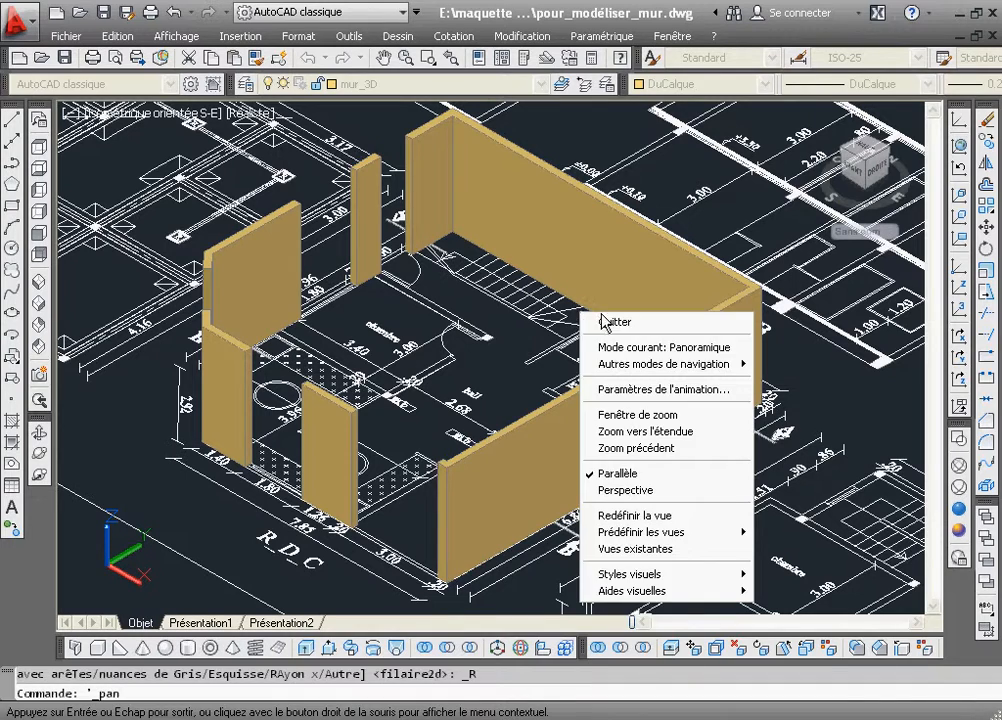
click(604, 320)
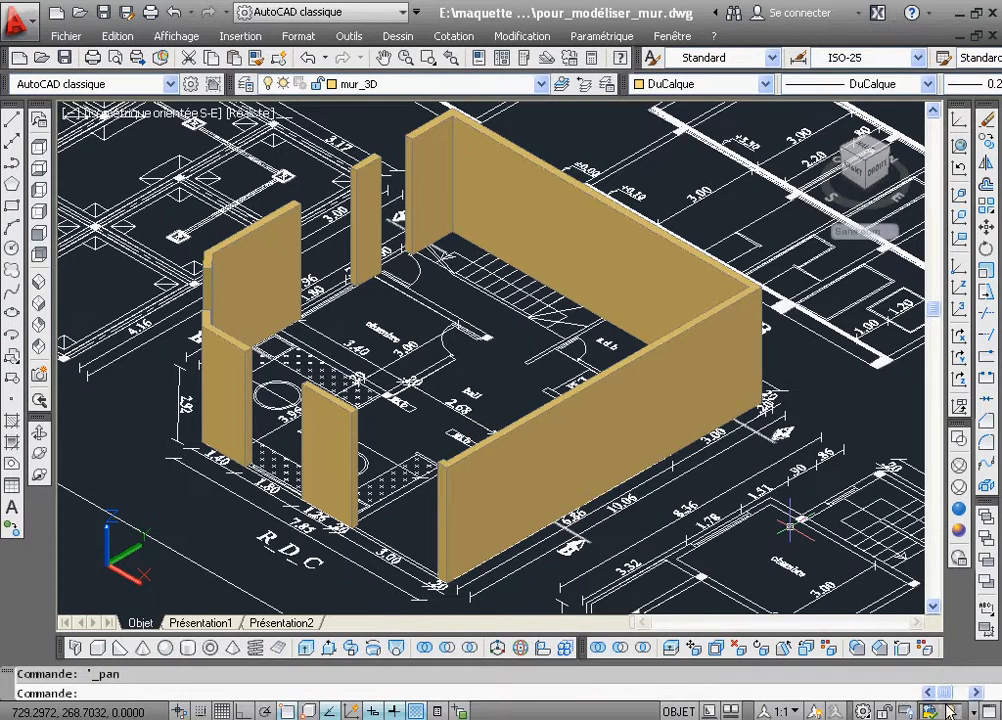